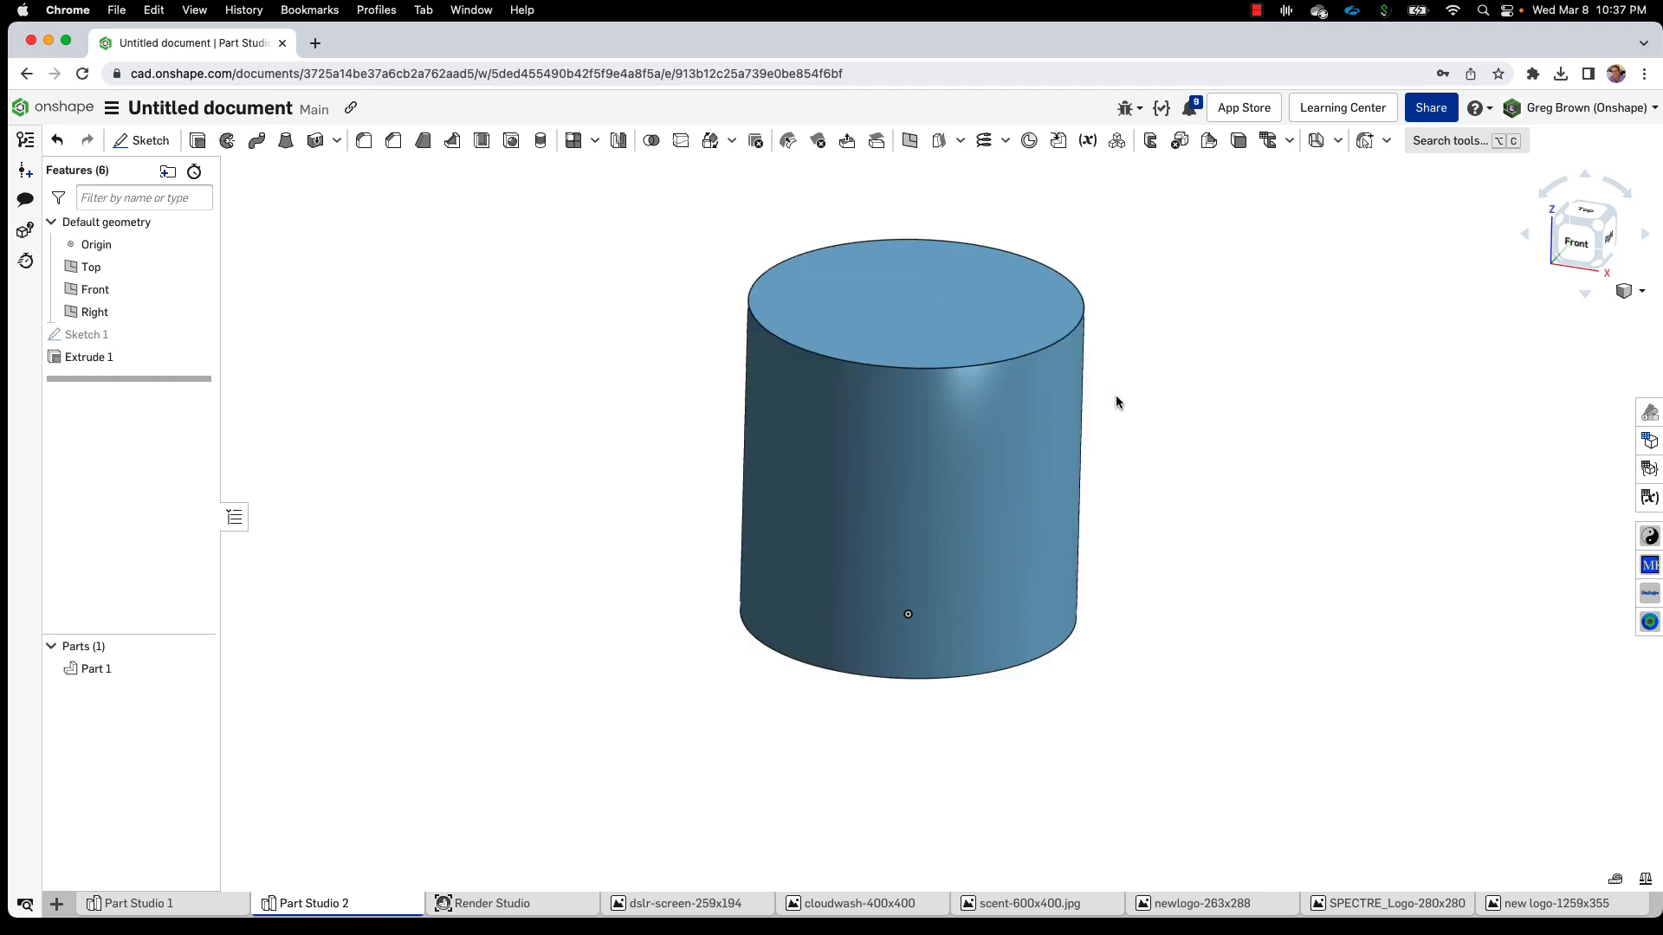
Create a Render Studio scene from Part Studio 2 with Default tessellation
right_click_drag(1116, 400, 1130, 446)
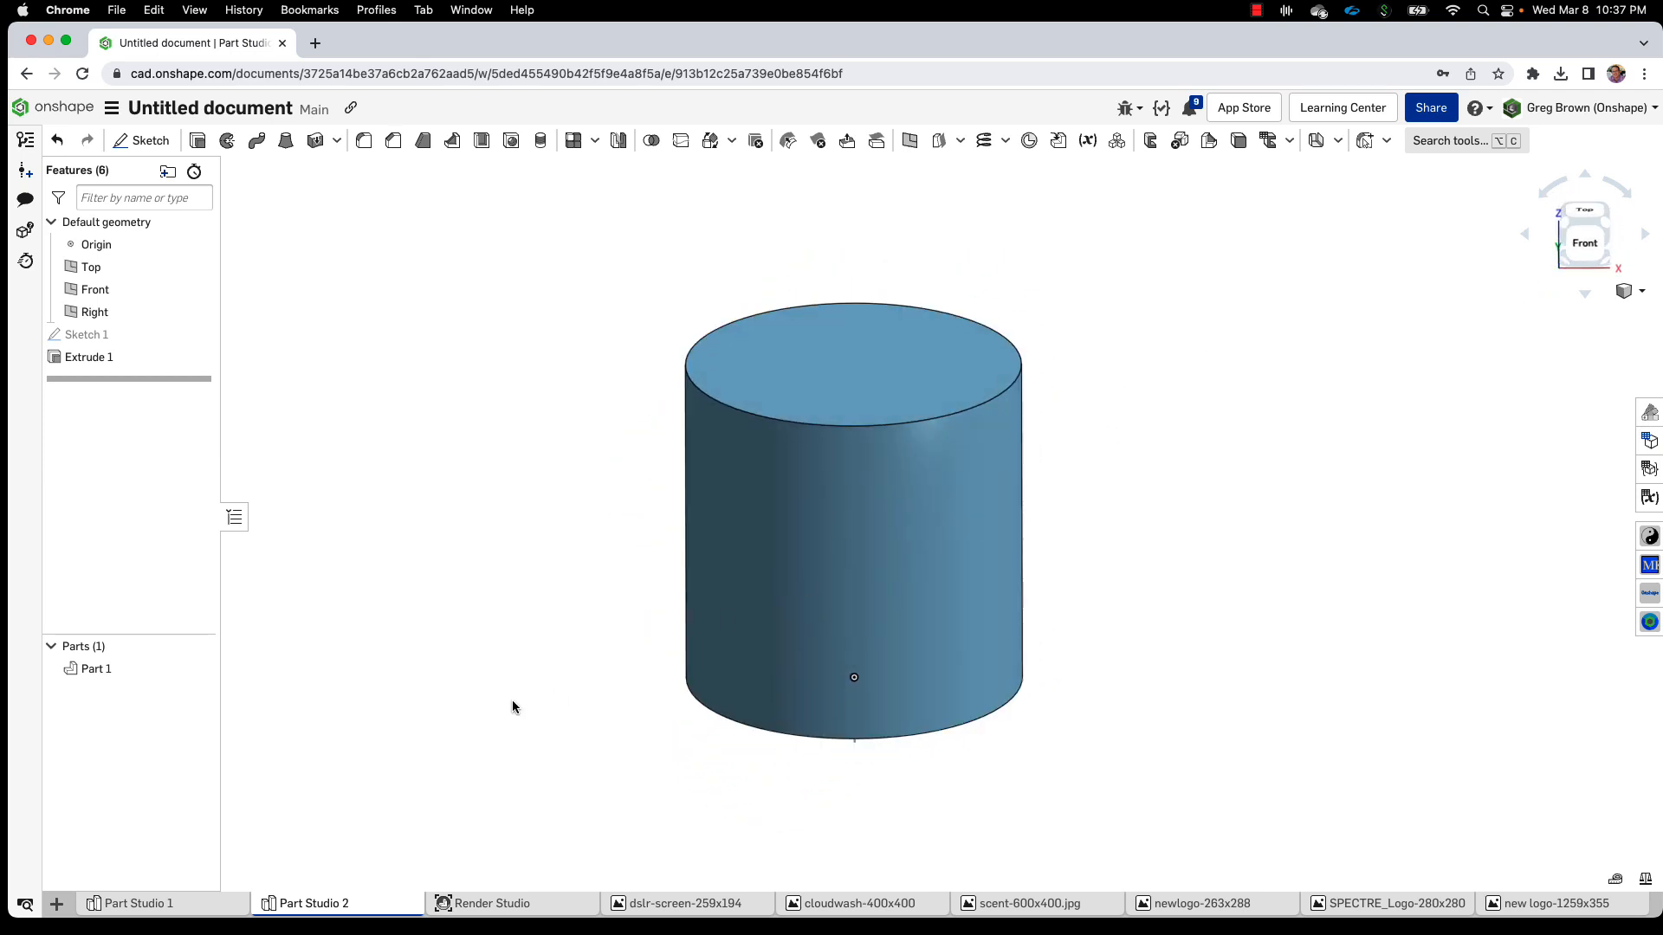
left_click(515, 906)
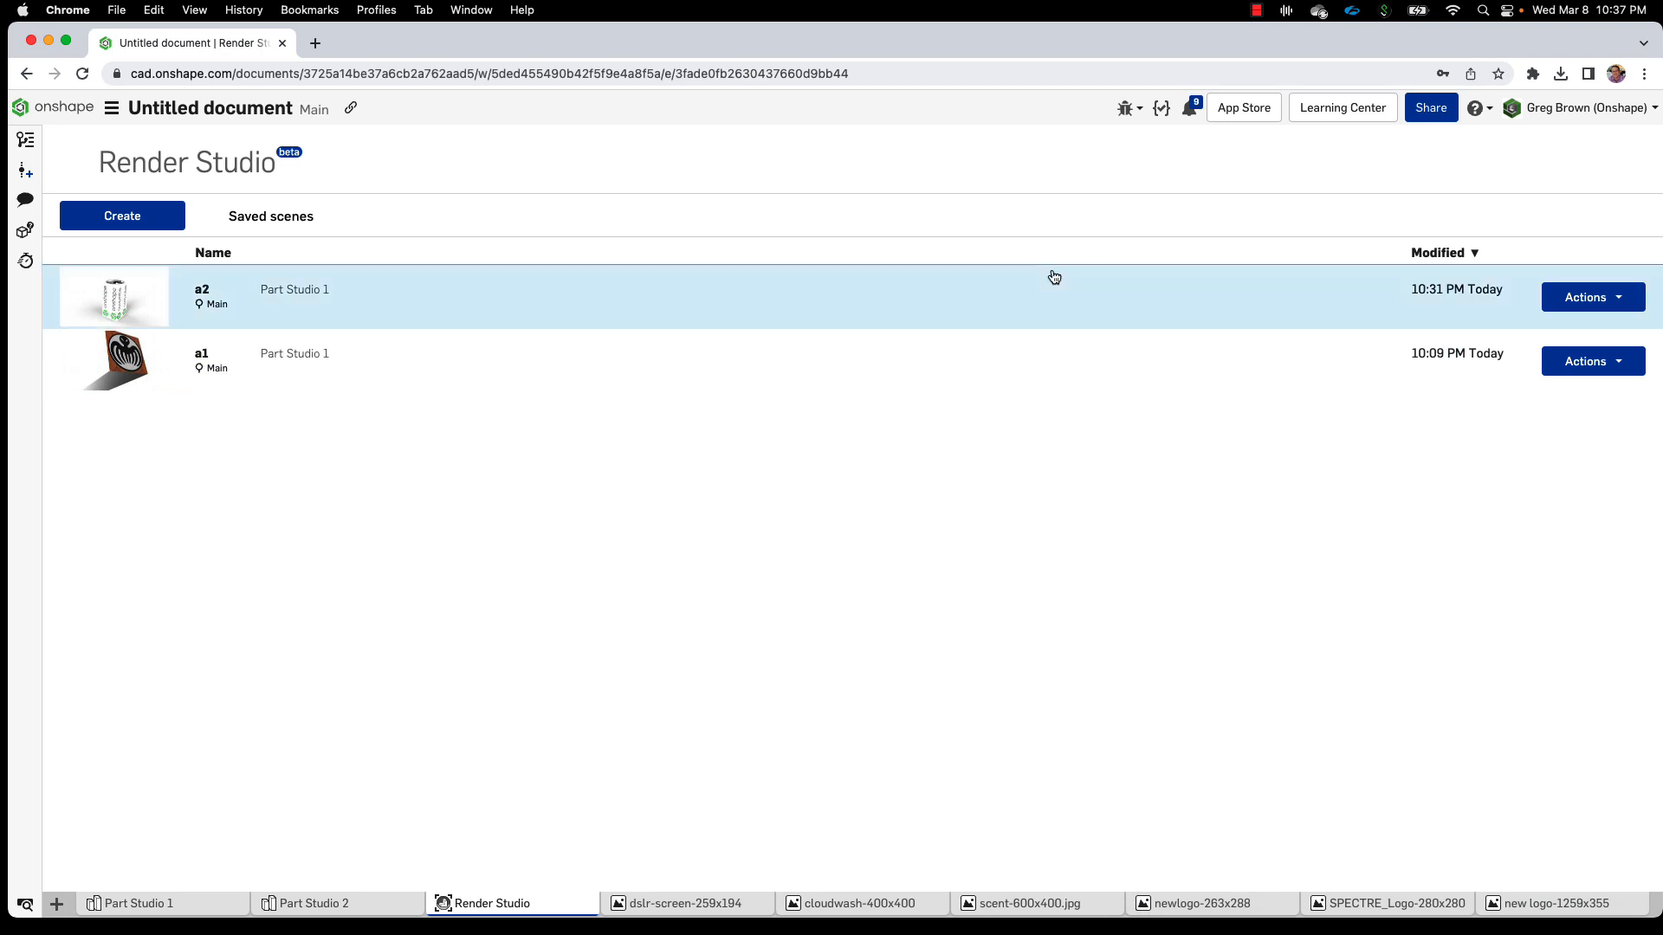
left_click(76, 220)
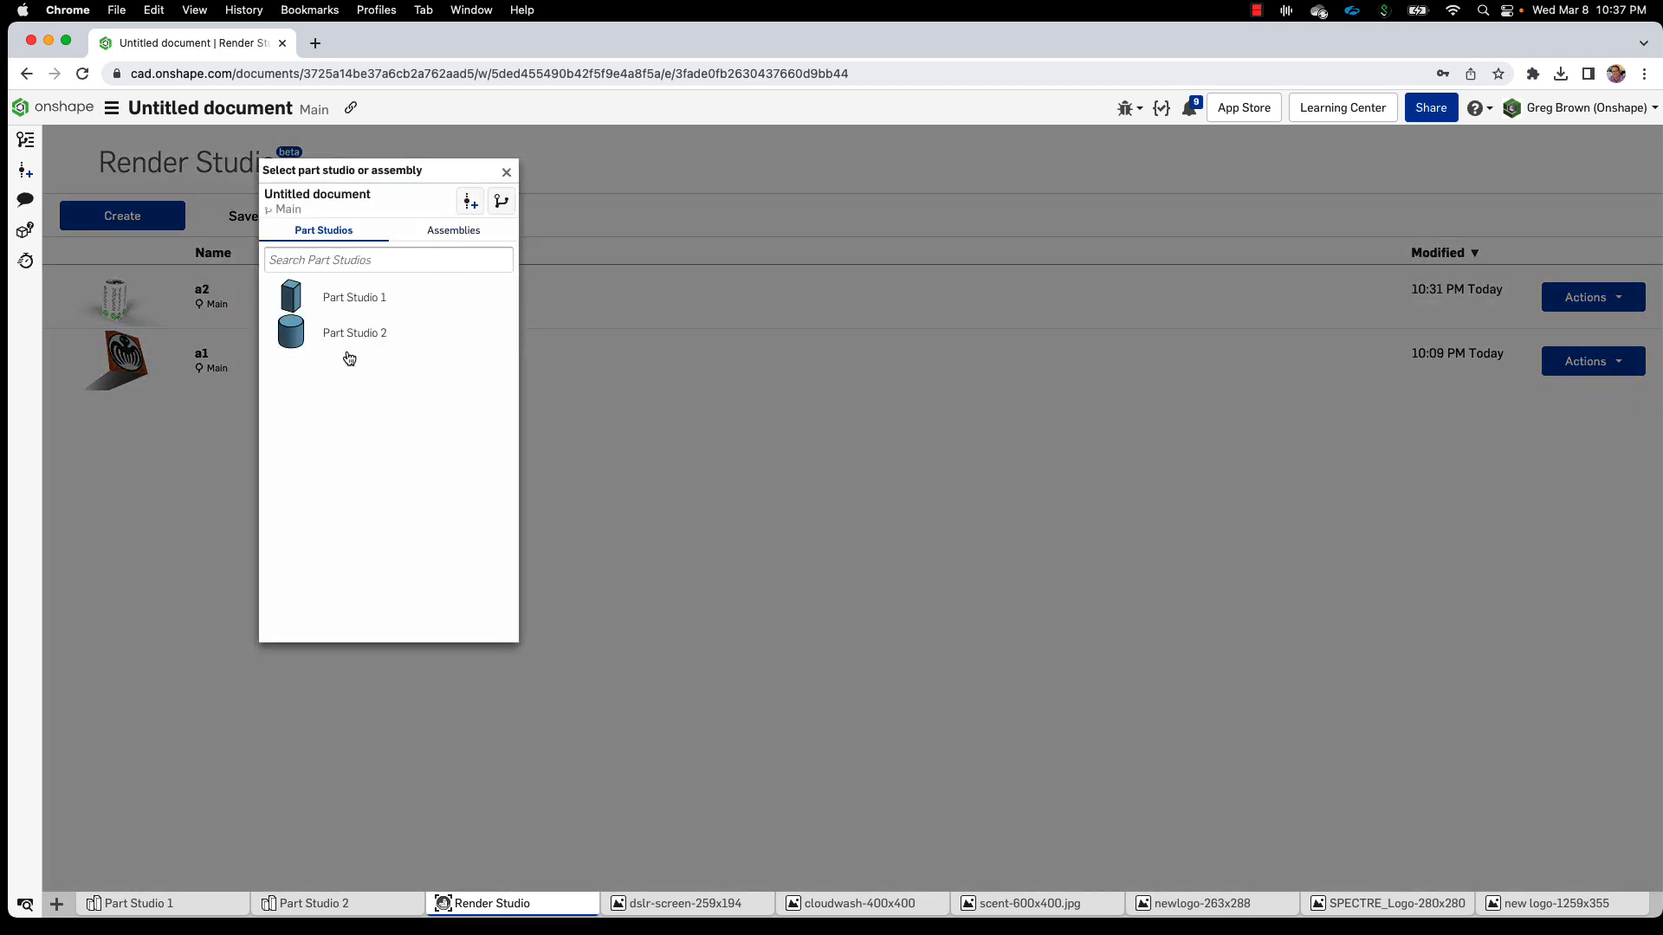
left_click(346, 334)
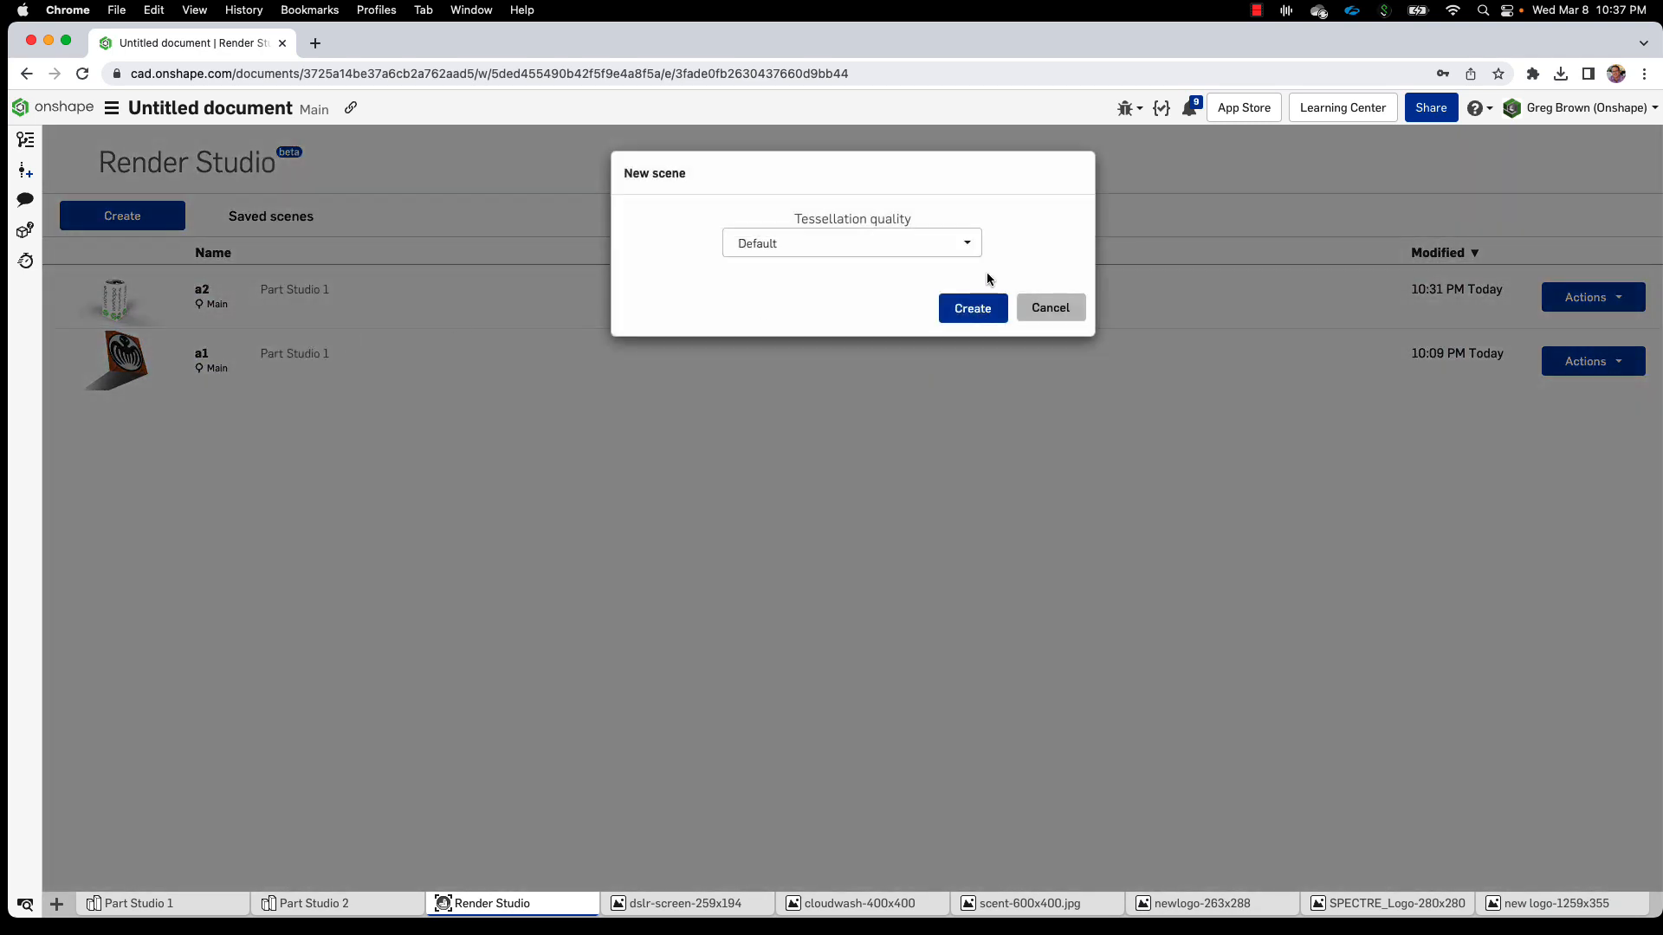
left_click(968, 309)
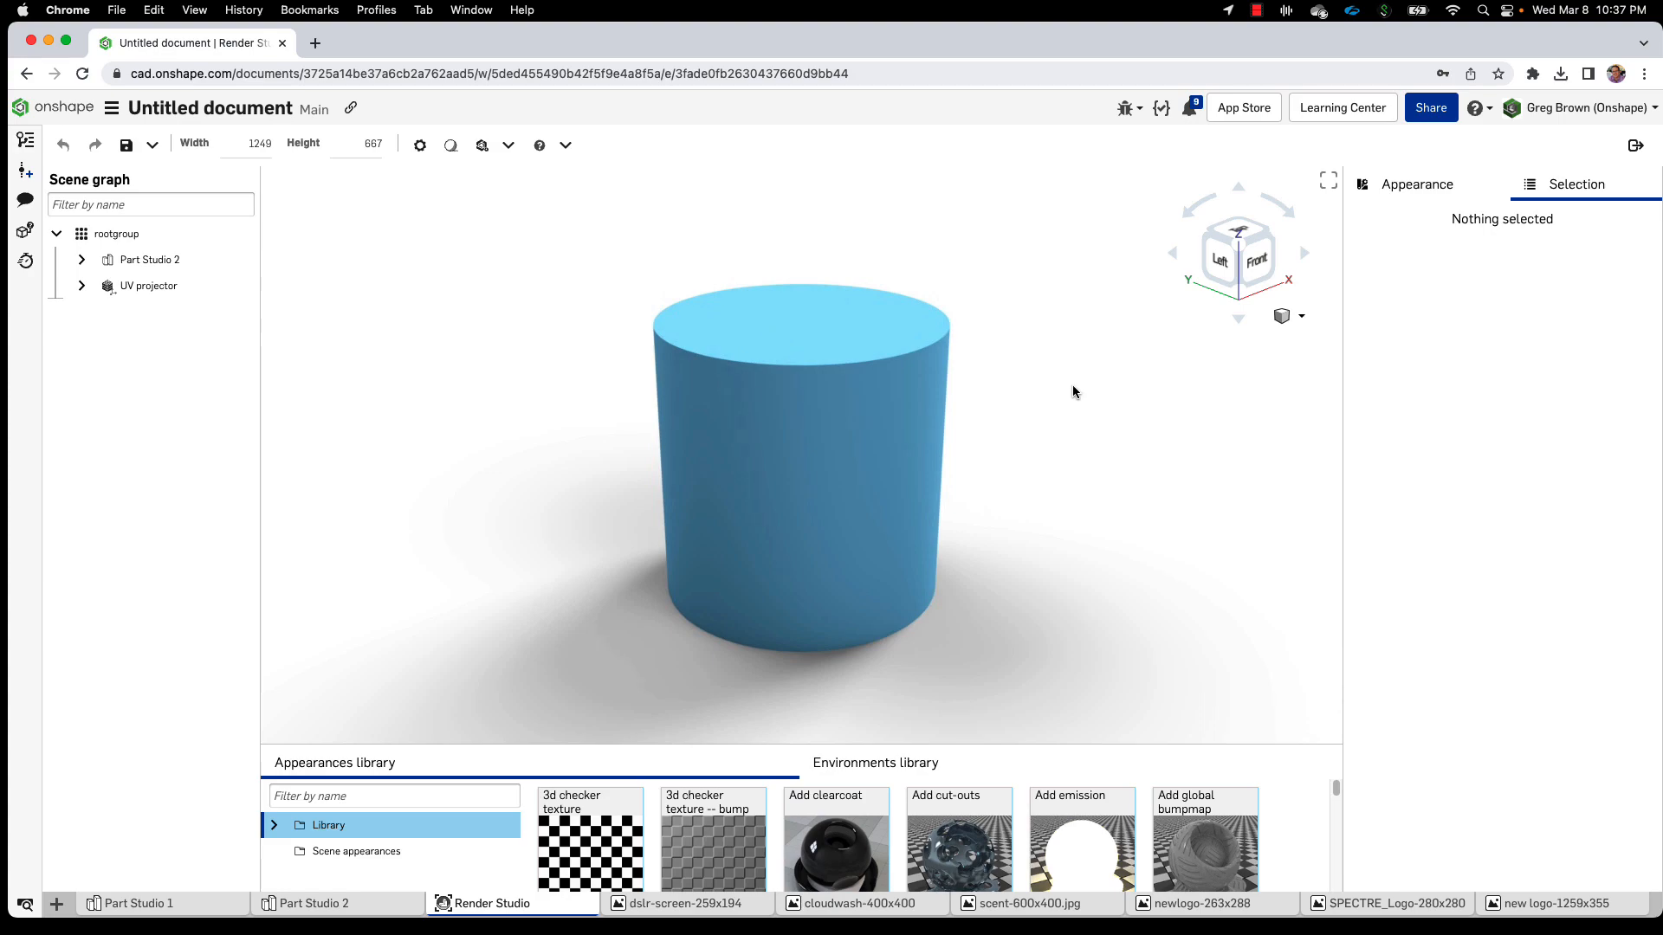
Scroll the Appearances library down to the Adobe antique octagon dot materials
right_click_drag(1073, 393, 1073, 416)
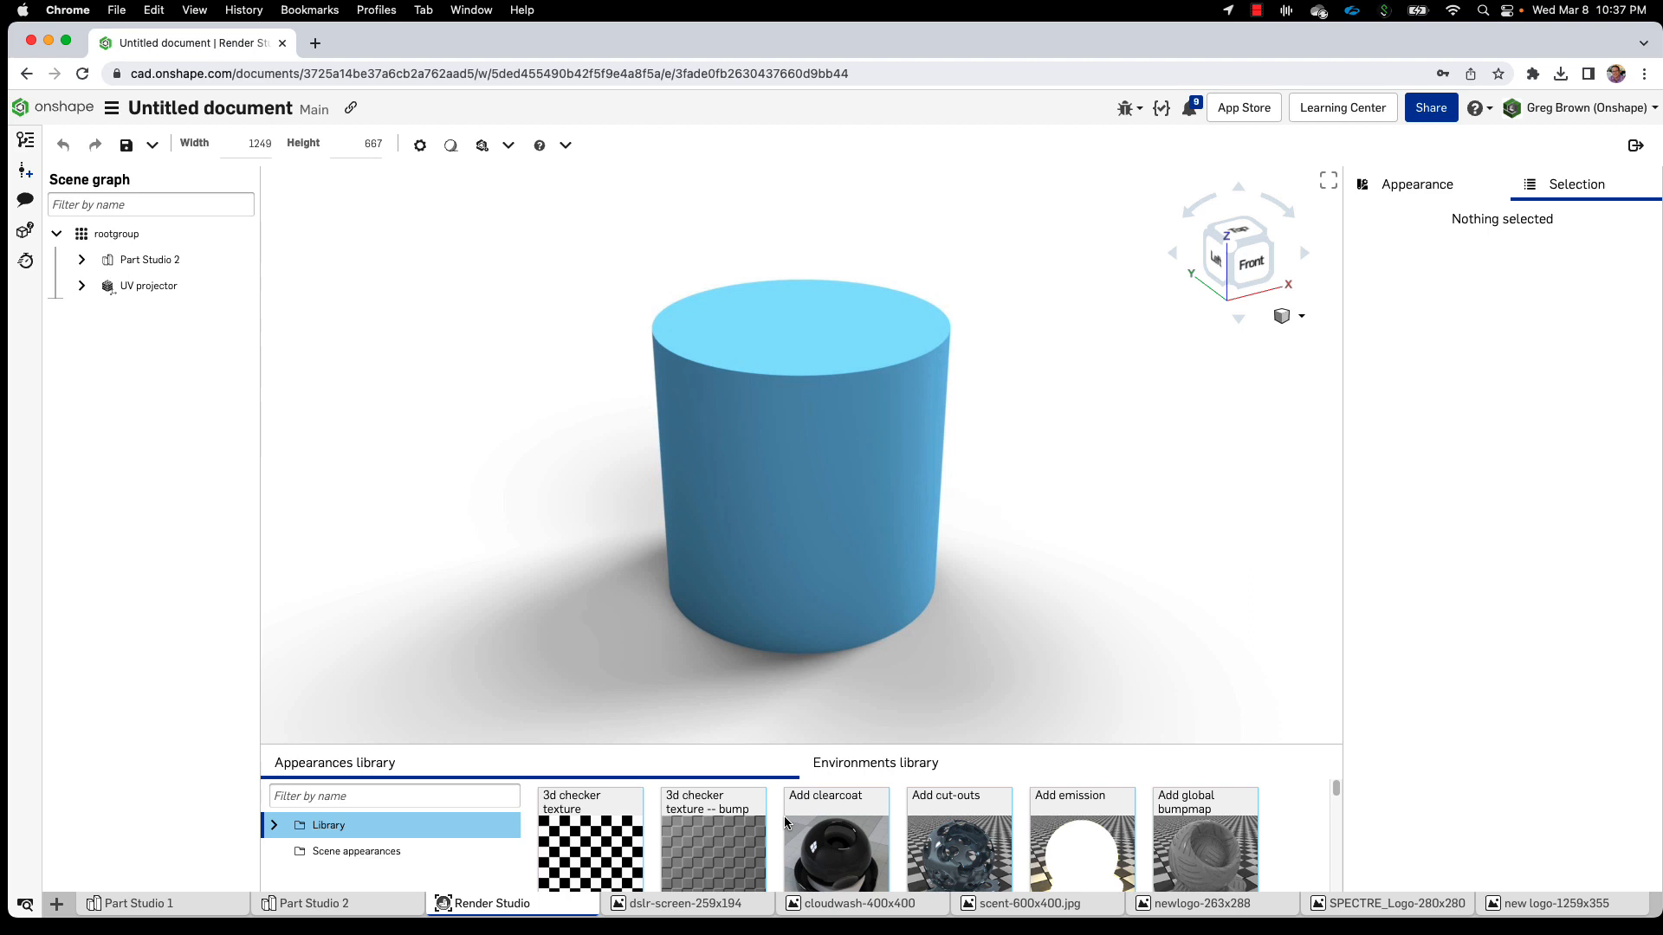
scroll(784, 823, "down", 5)
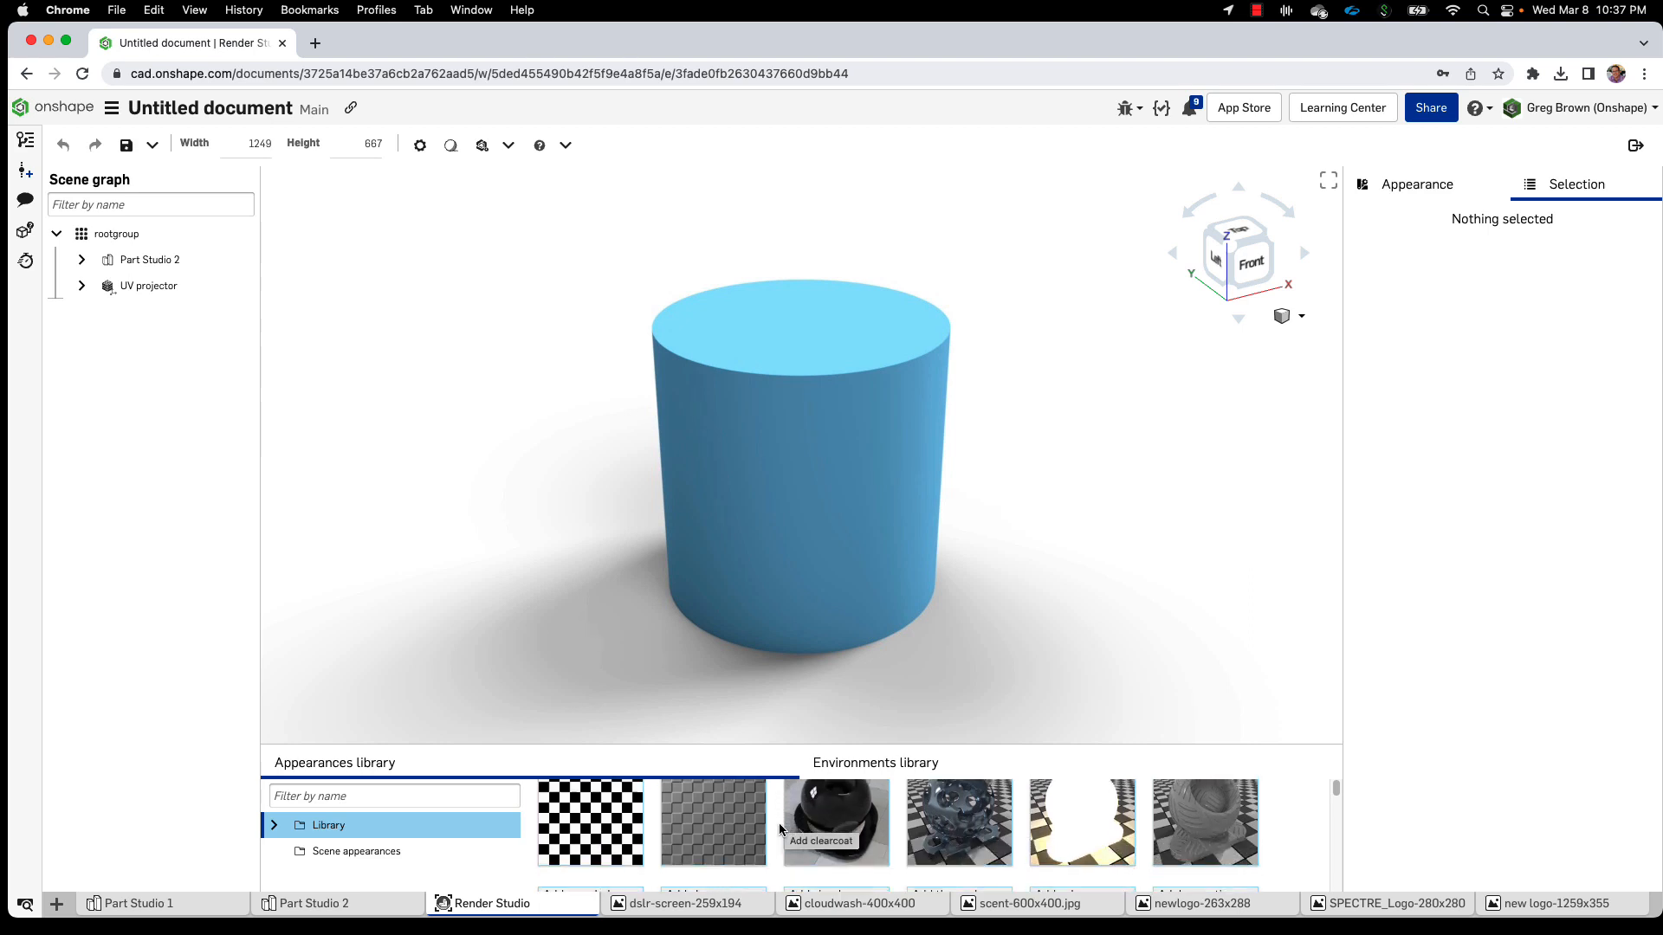
scroll(780, 829, "down", 5)
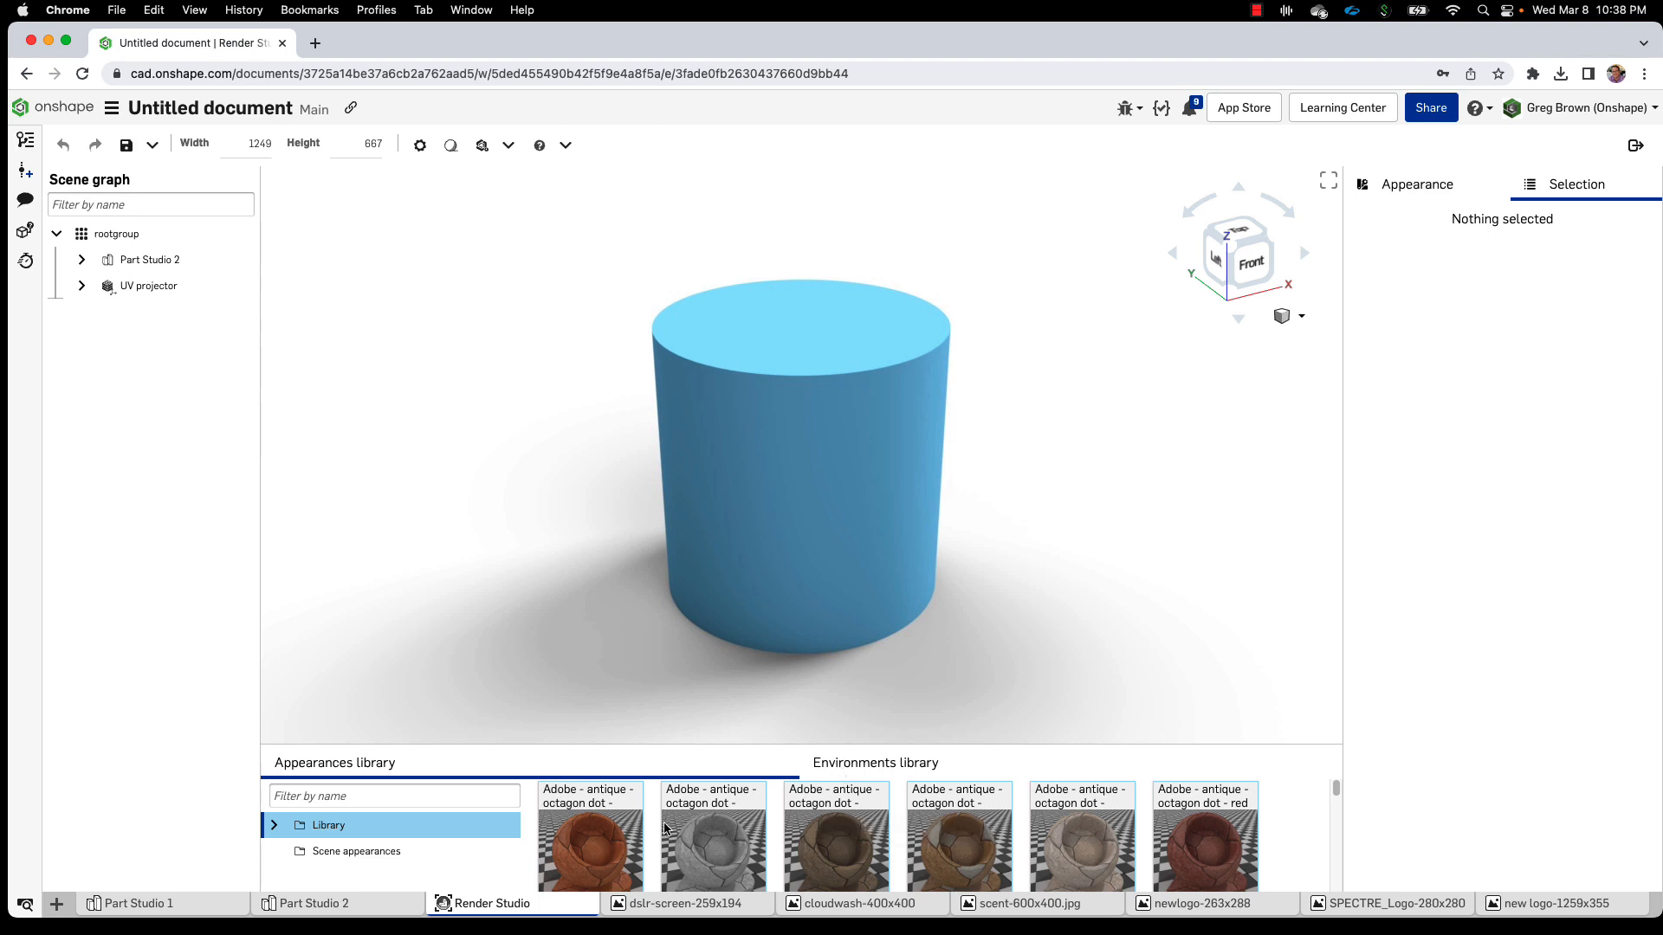
Assign the first orange antique octagon-dot material to Part 1, then deselect it
left_click_drag(574, 856, 851, 551)
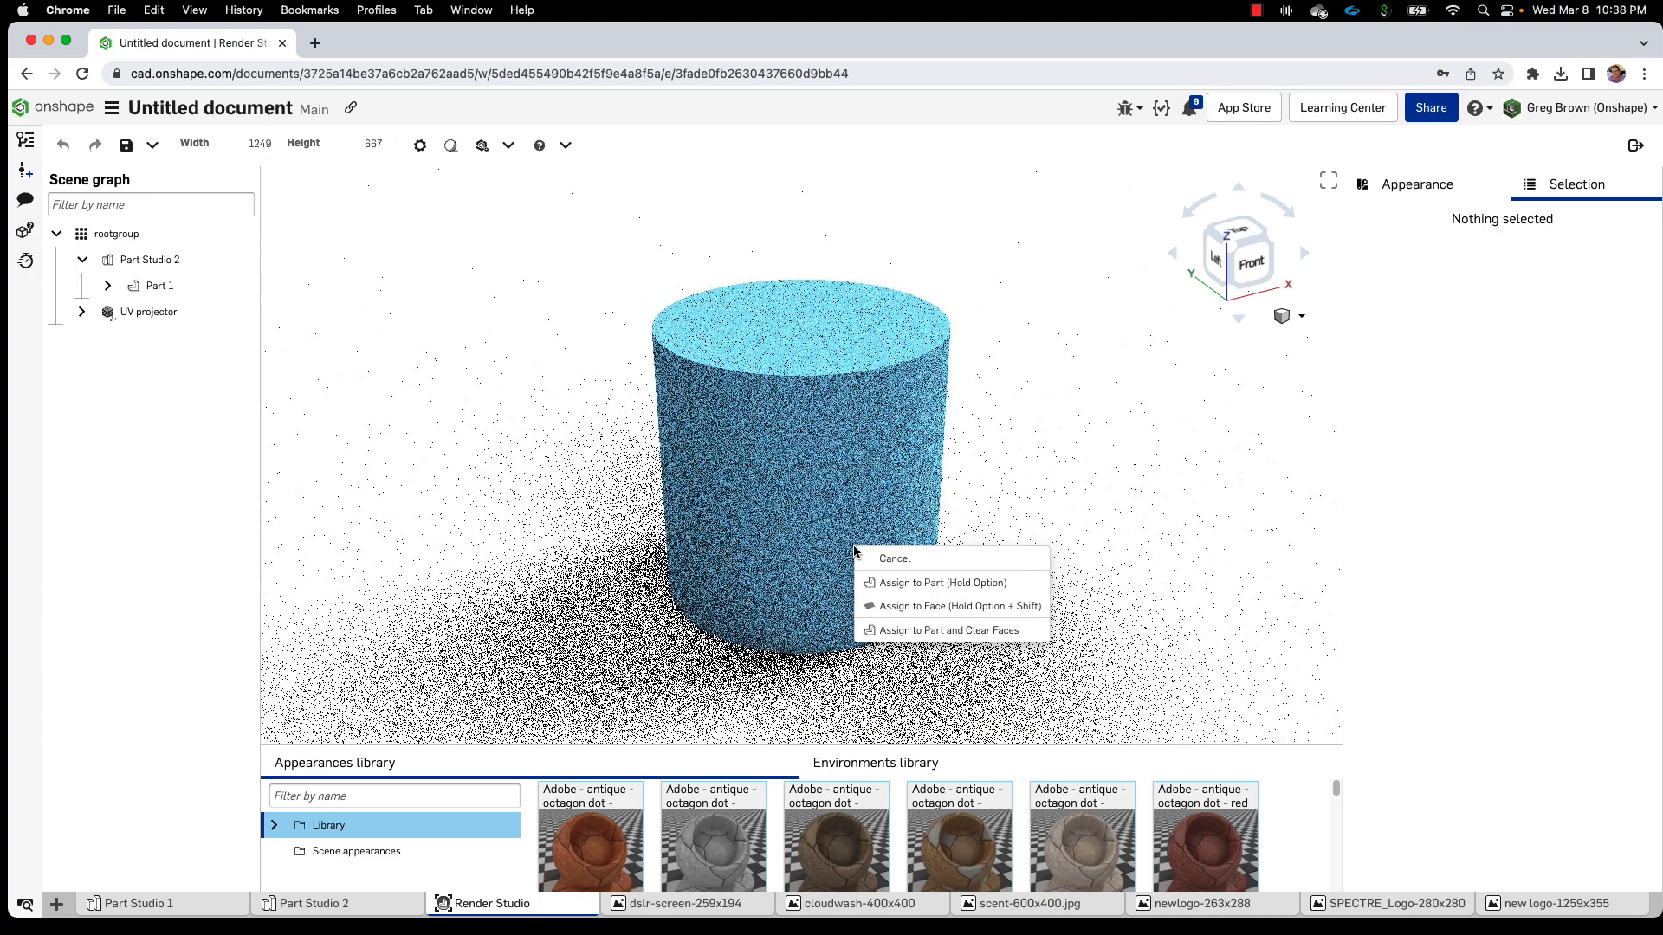
left_click(888, 585)
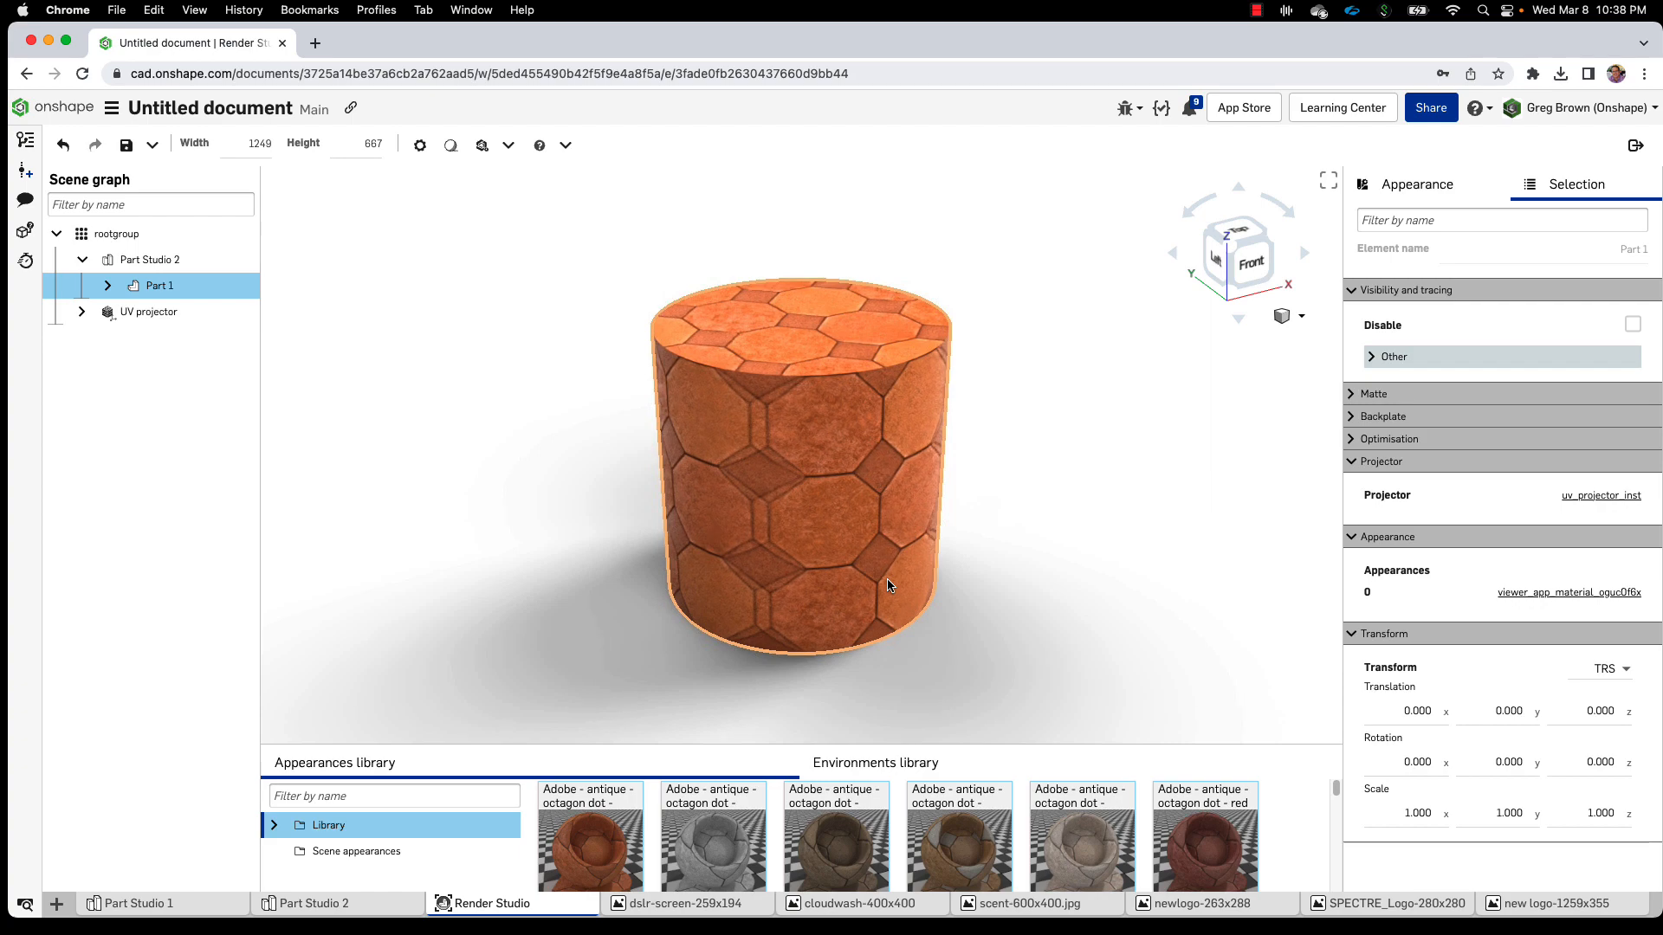
left_click(1023, 525)
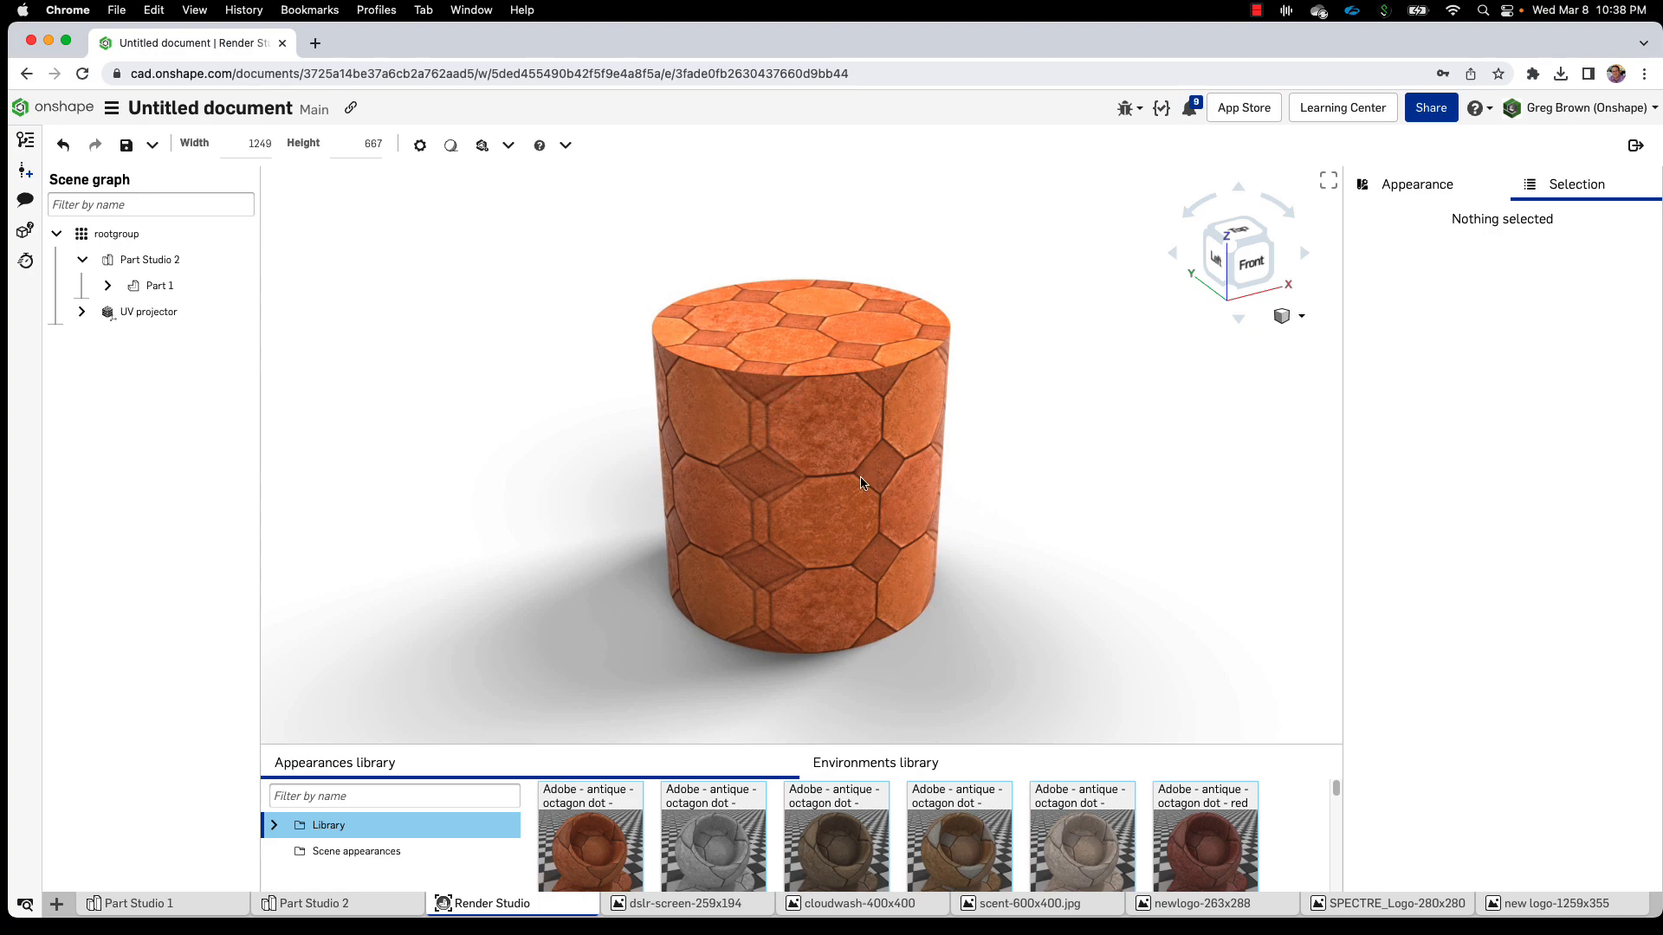
Orbit to a front-left view and select Part 1 to show its Selection panel
right_click_drag(862, 478, 920, 494)
right_click_drag(879, 581, 877, 447)
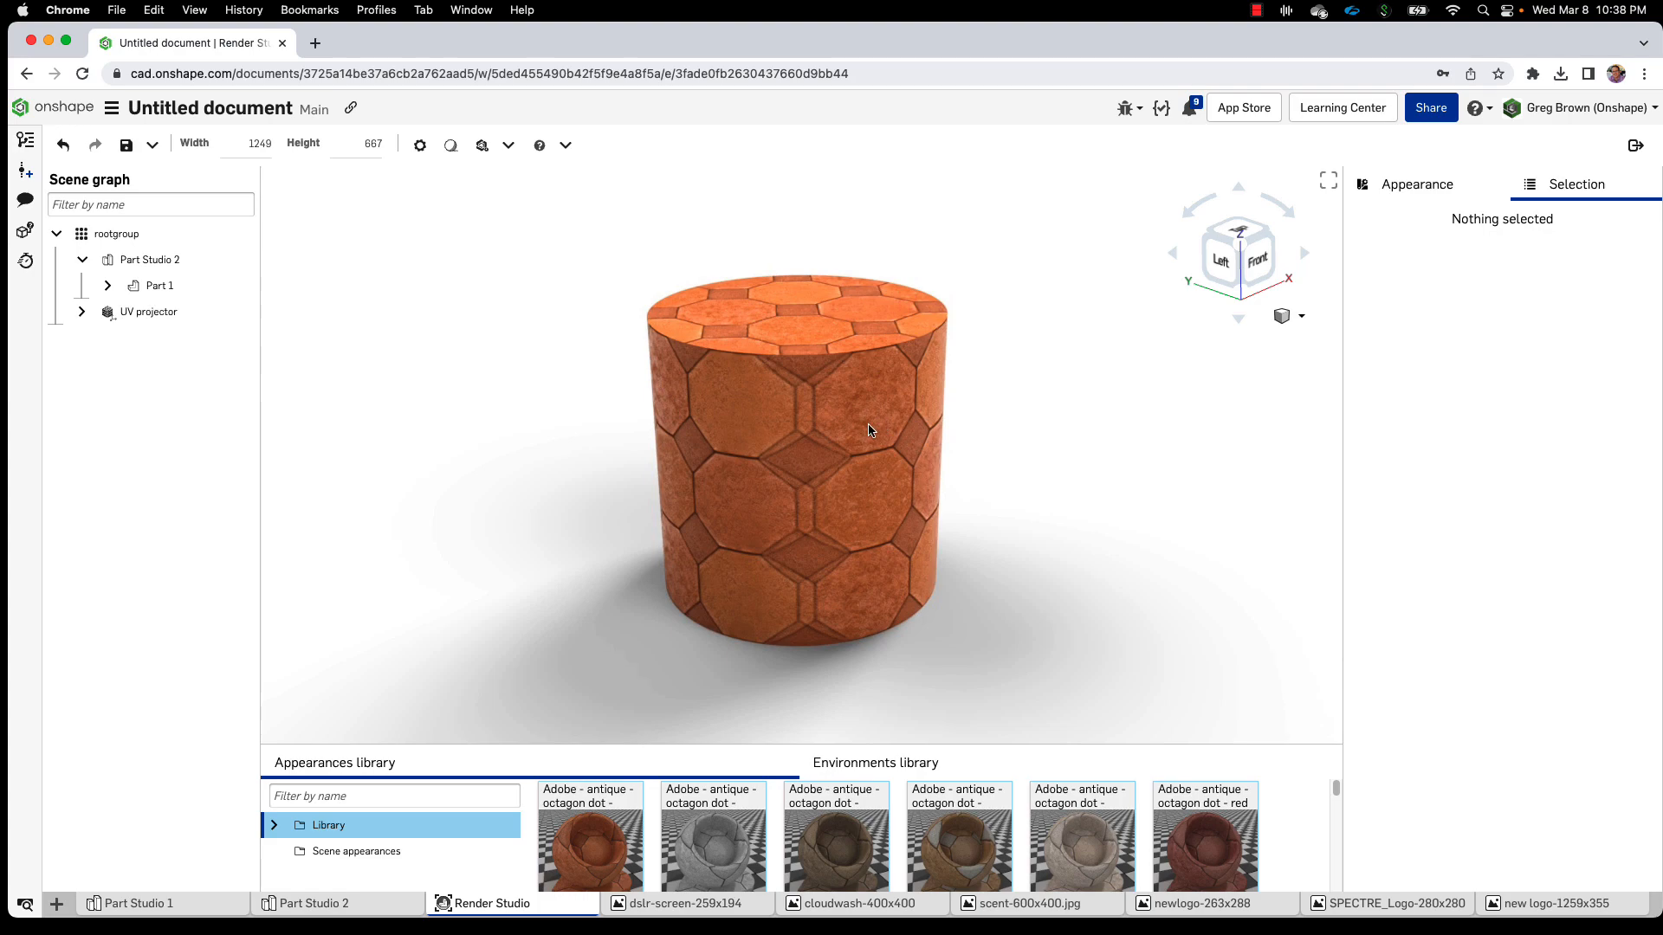
left_click(816, 331)
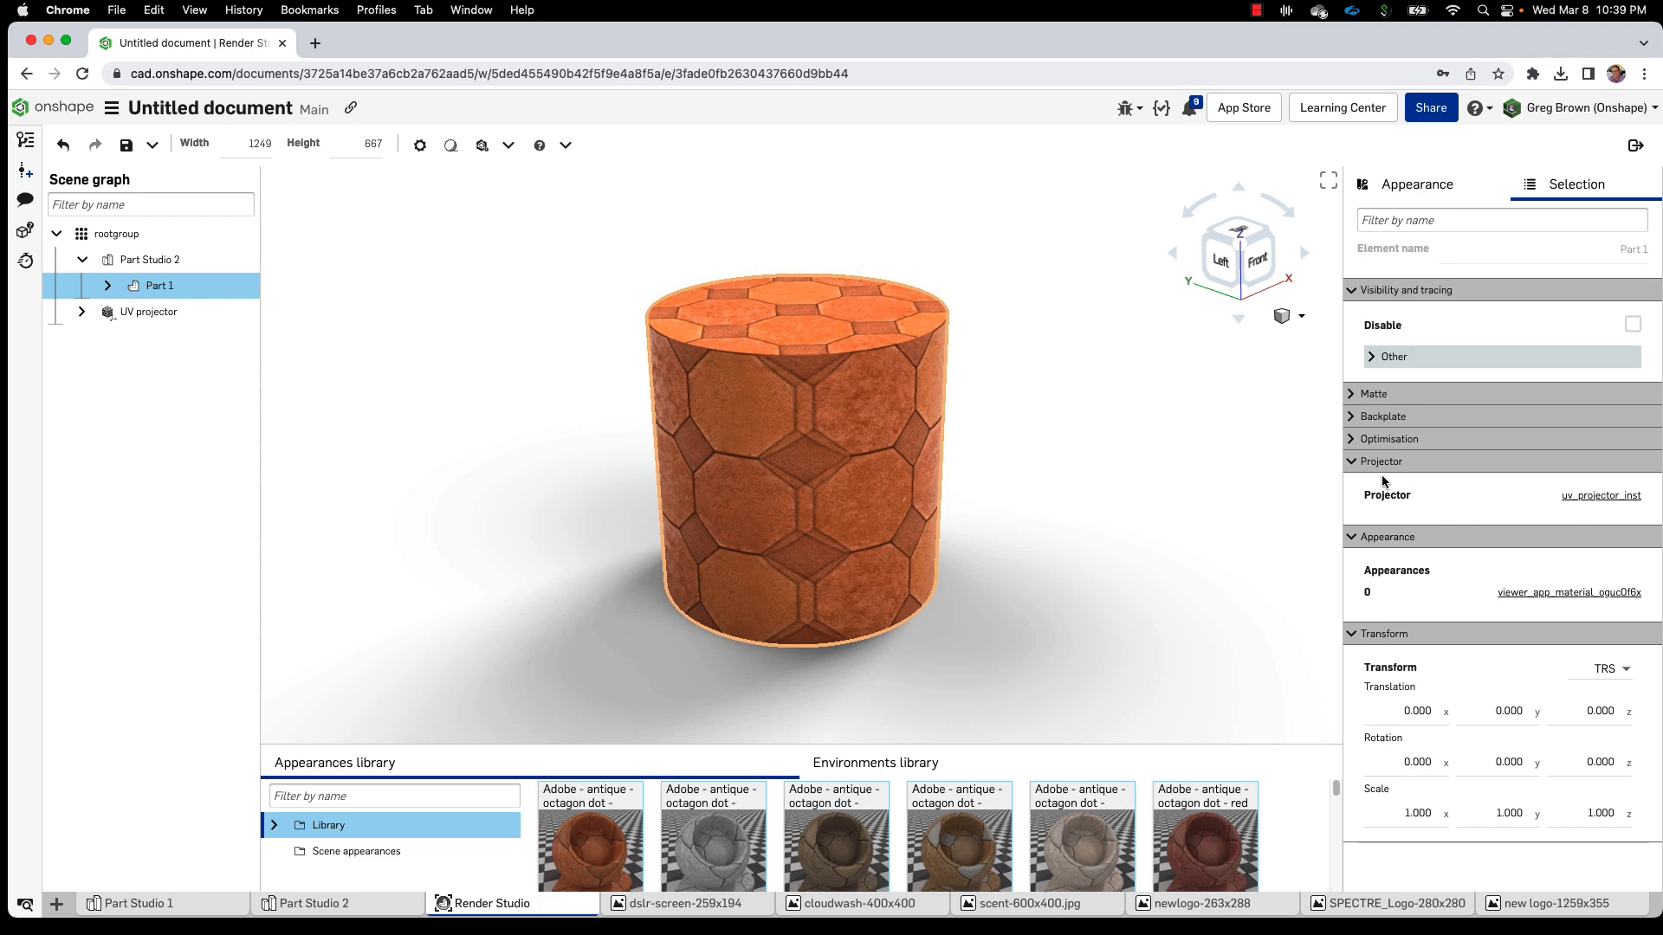
Collapse the Visibility and tracing, Appearance and Transform sections, and briefly expand UV projector
left_click(1381, 292)
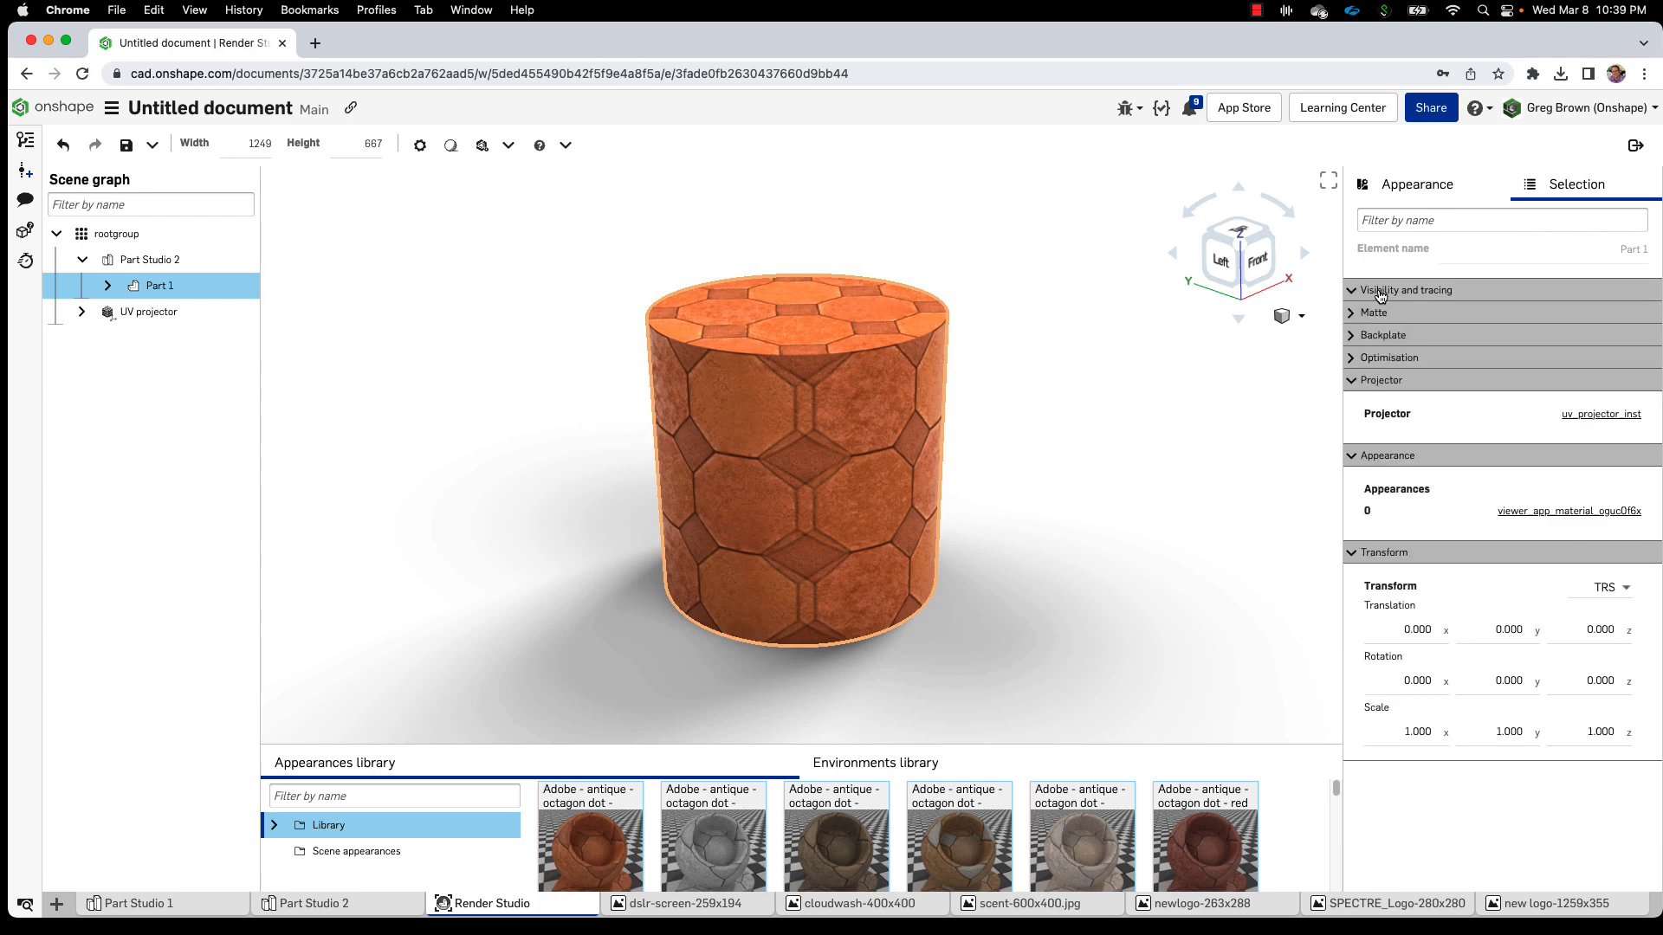
left_click(1388, 459)
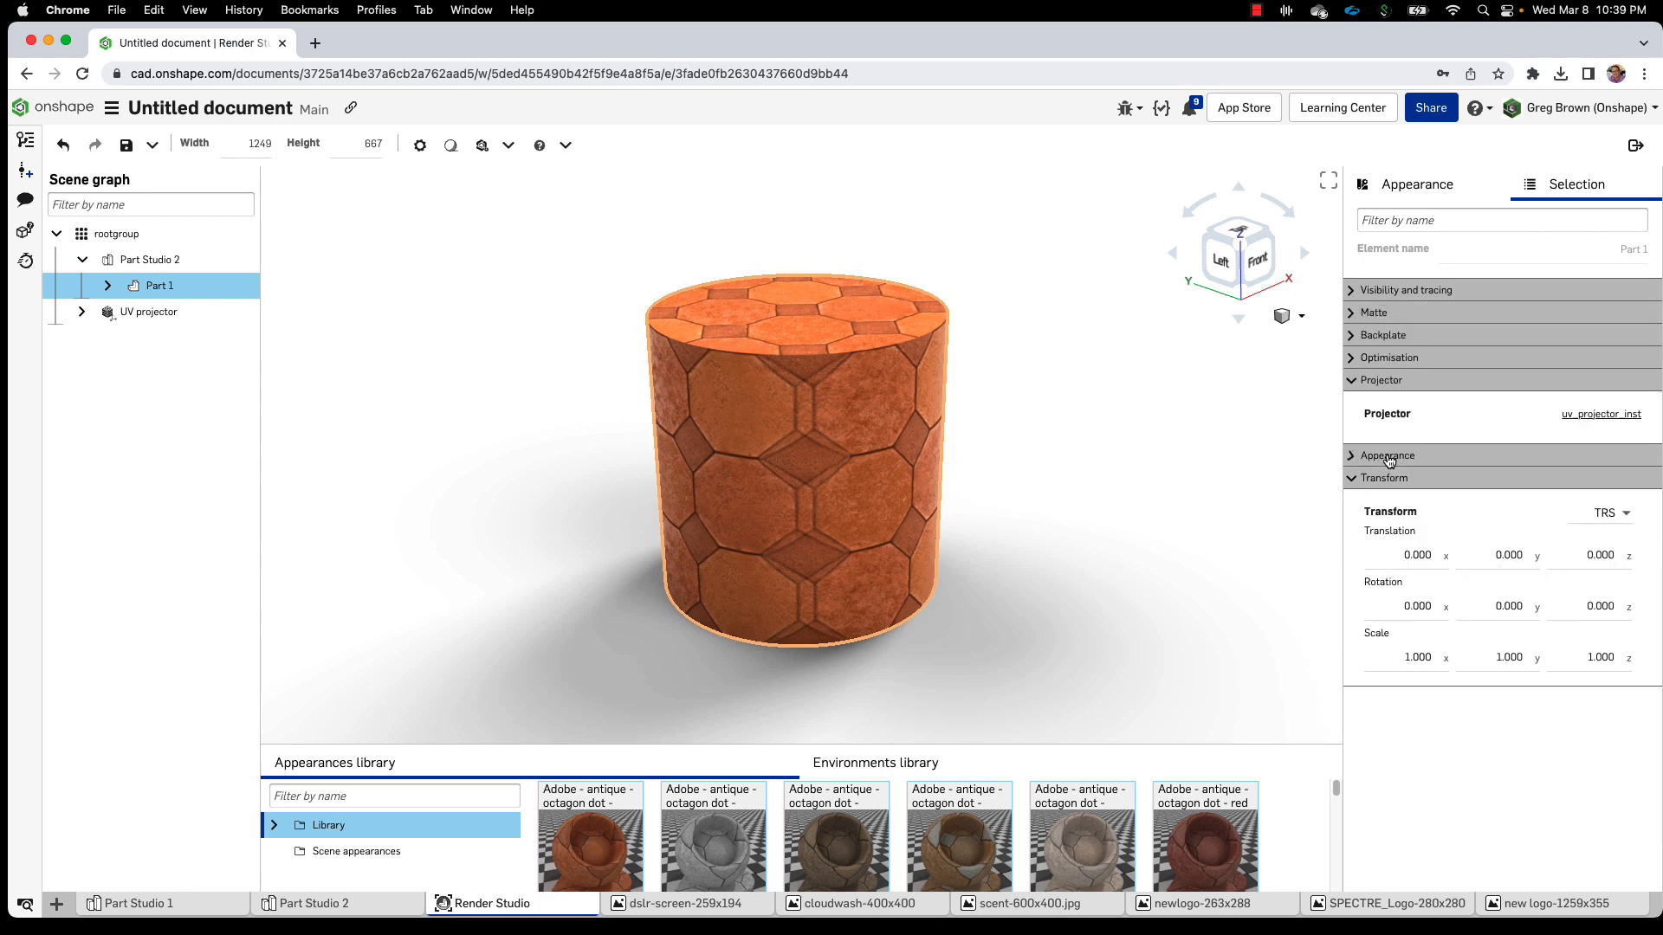
left_click(1390, 481)
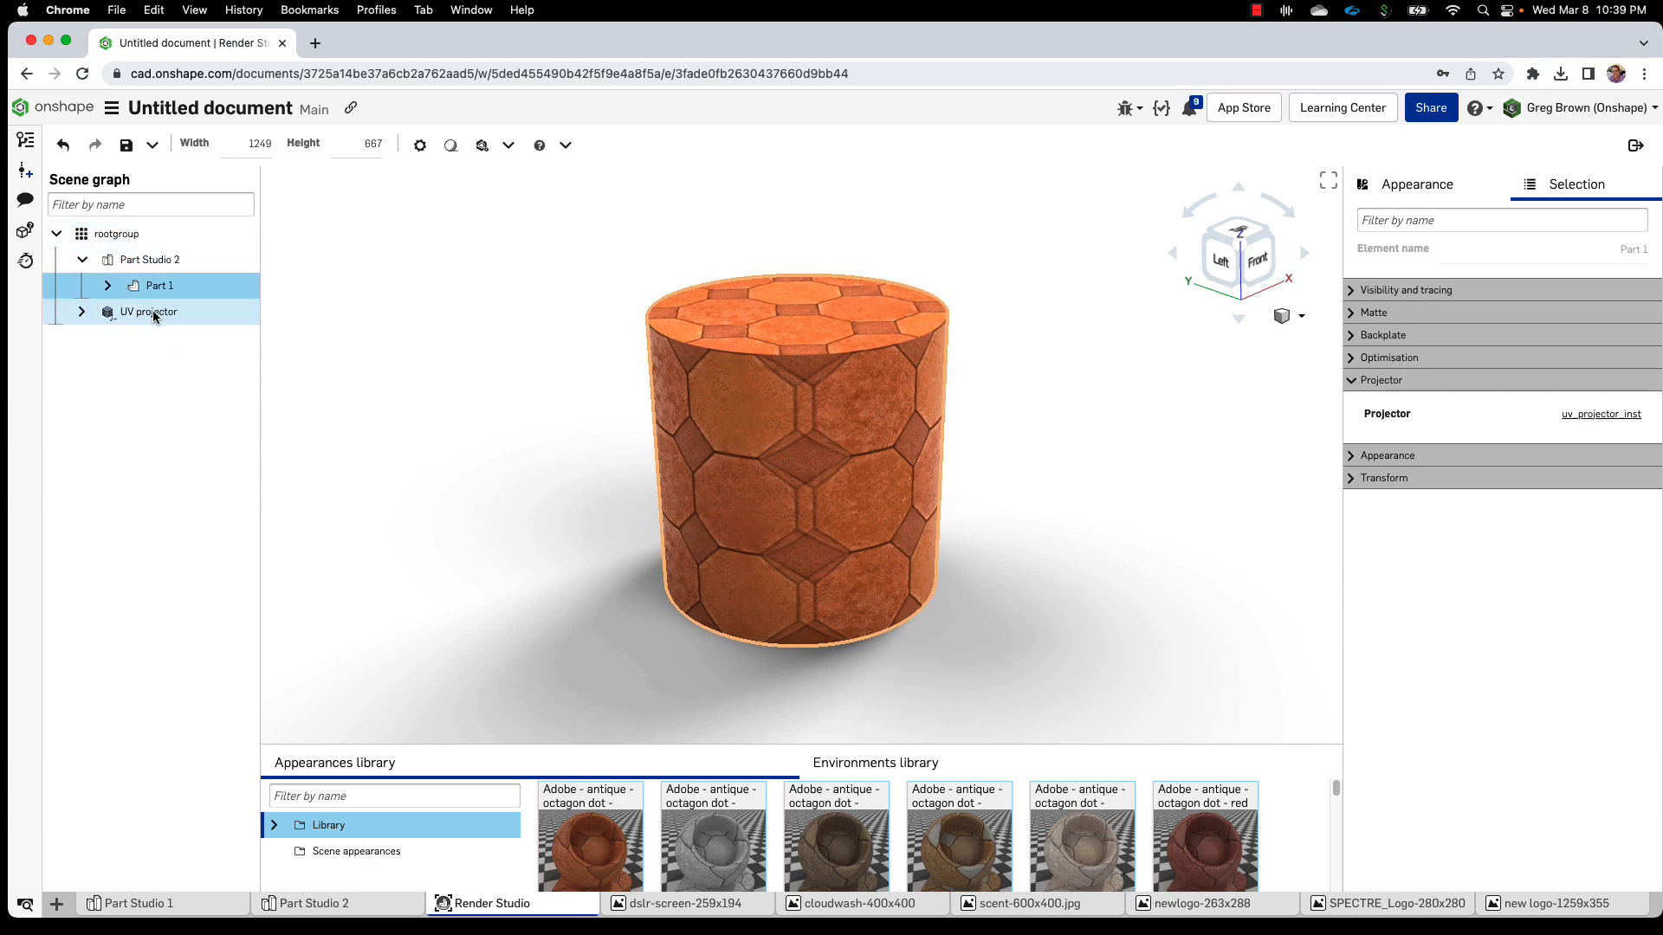
left_click(83, 311)
left_click(83, 312)
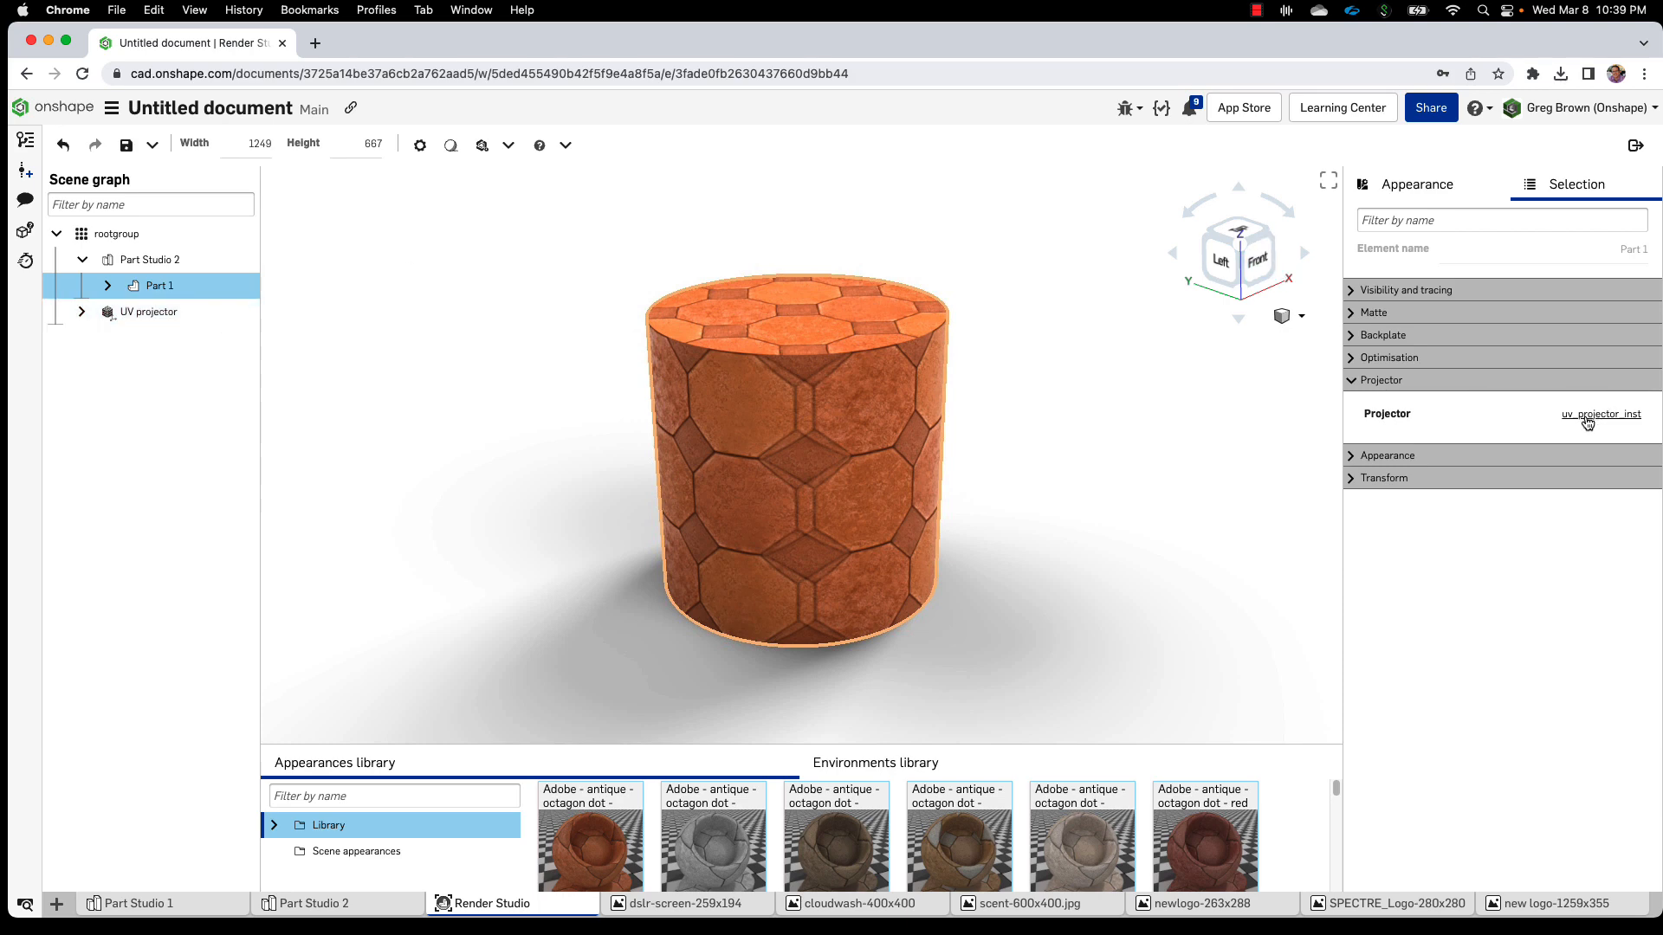
Drill from uv_projector_inst through uv_projector_function to rotation_translation_scale, leaving coordinate_system unchanged
left_click(1638, 422)
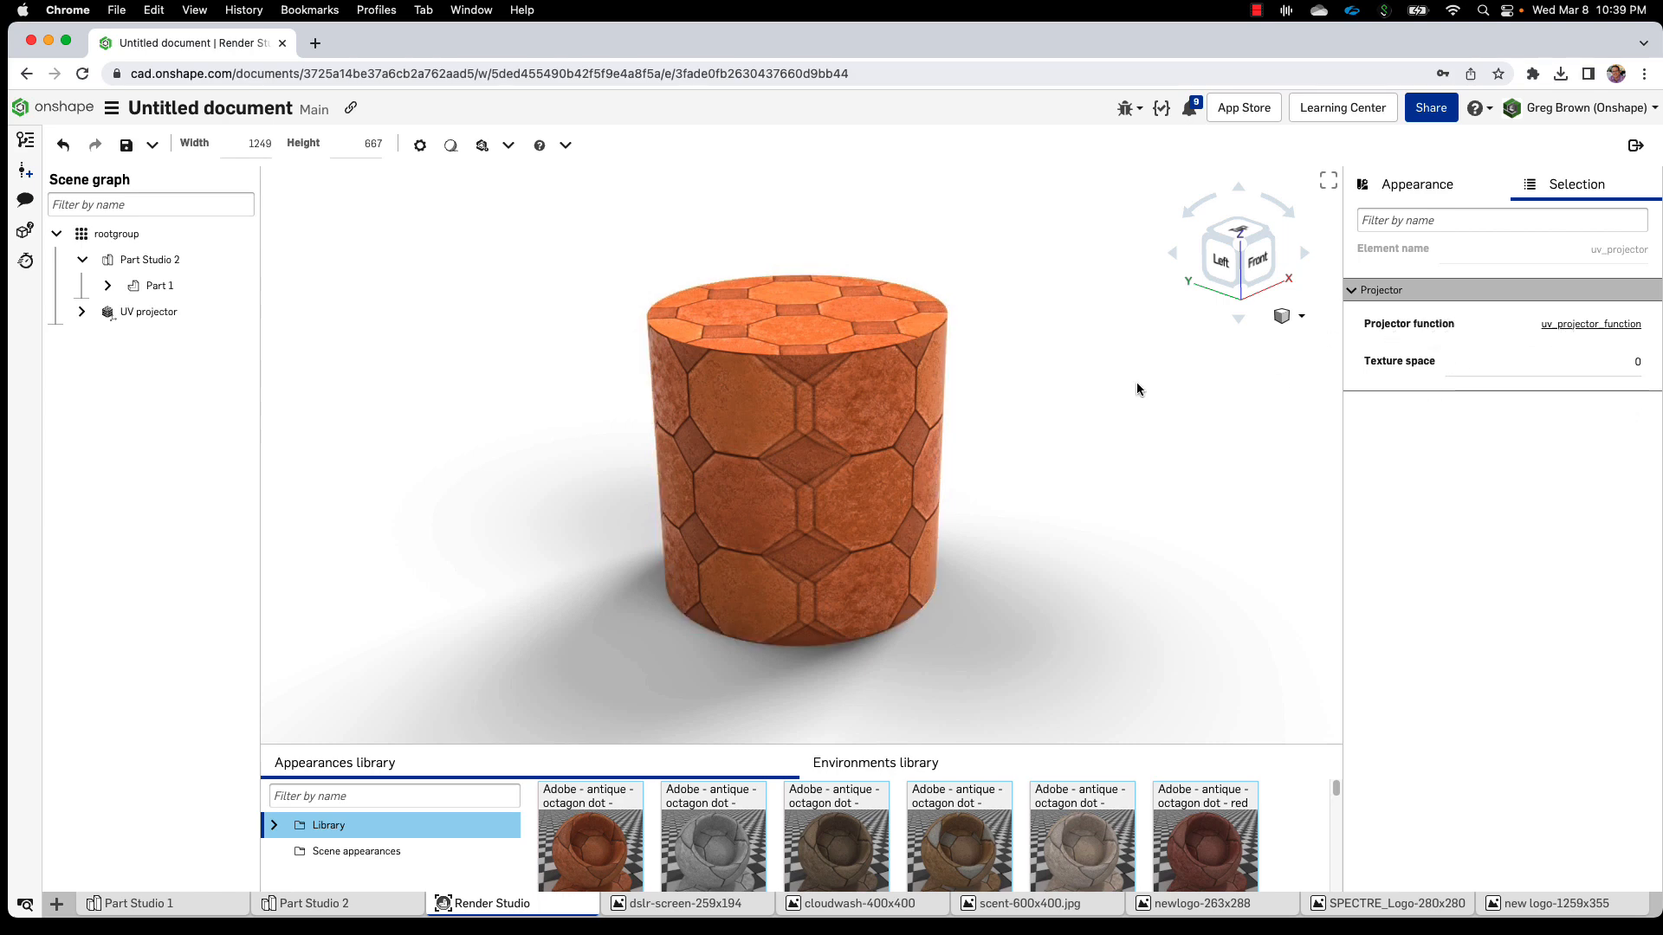
left_click(1558, 325)
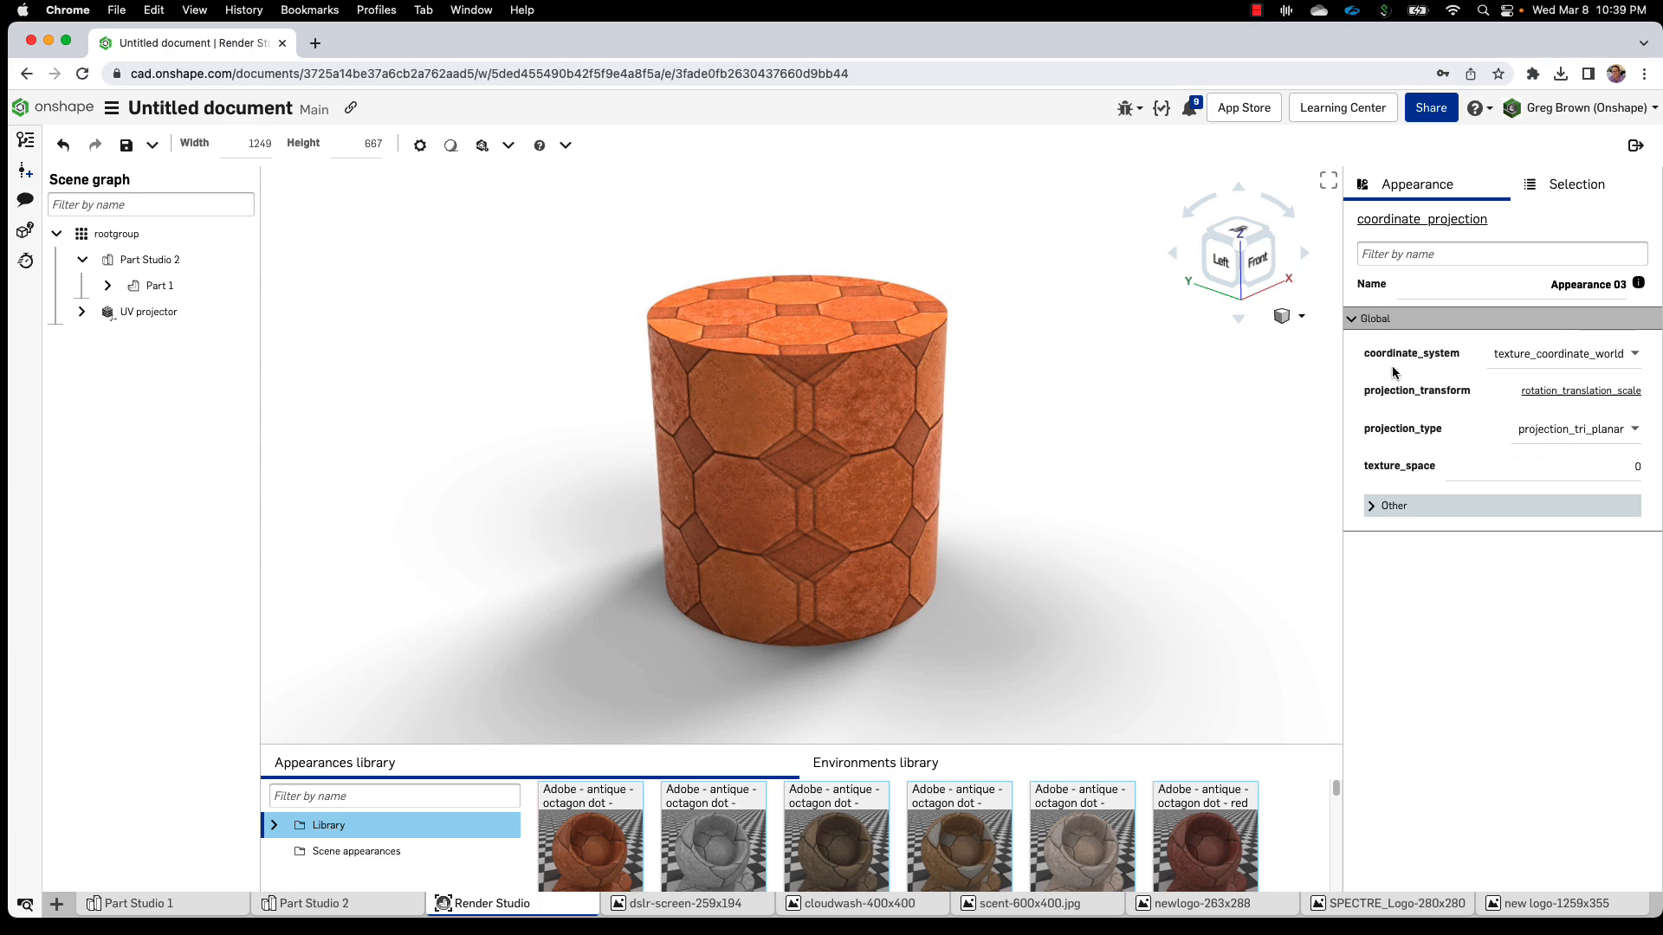
left_click(1633, 356)
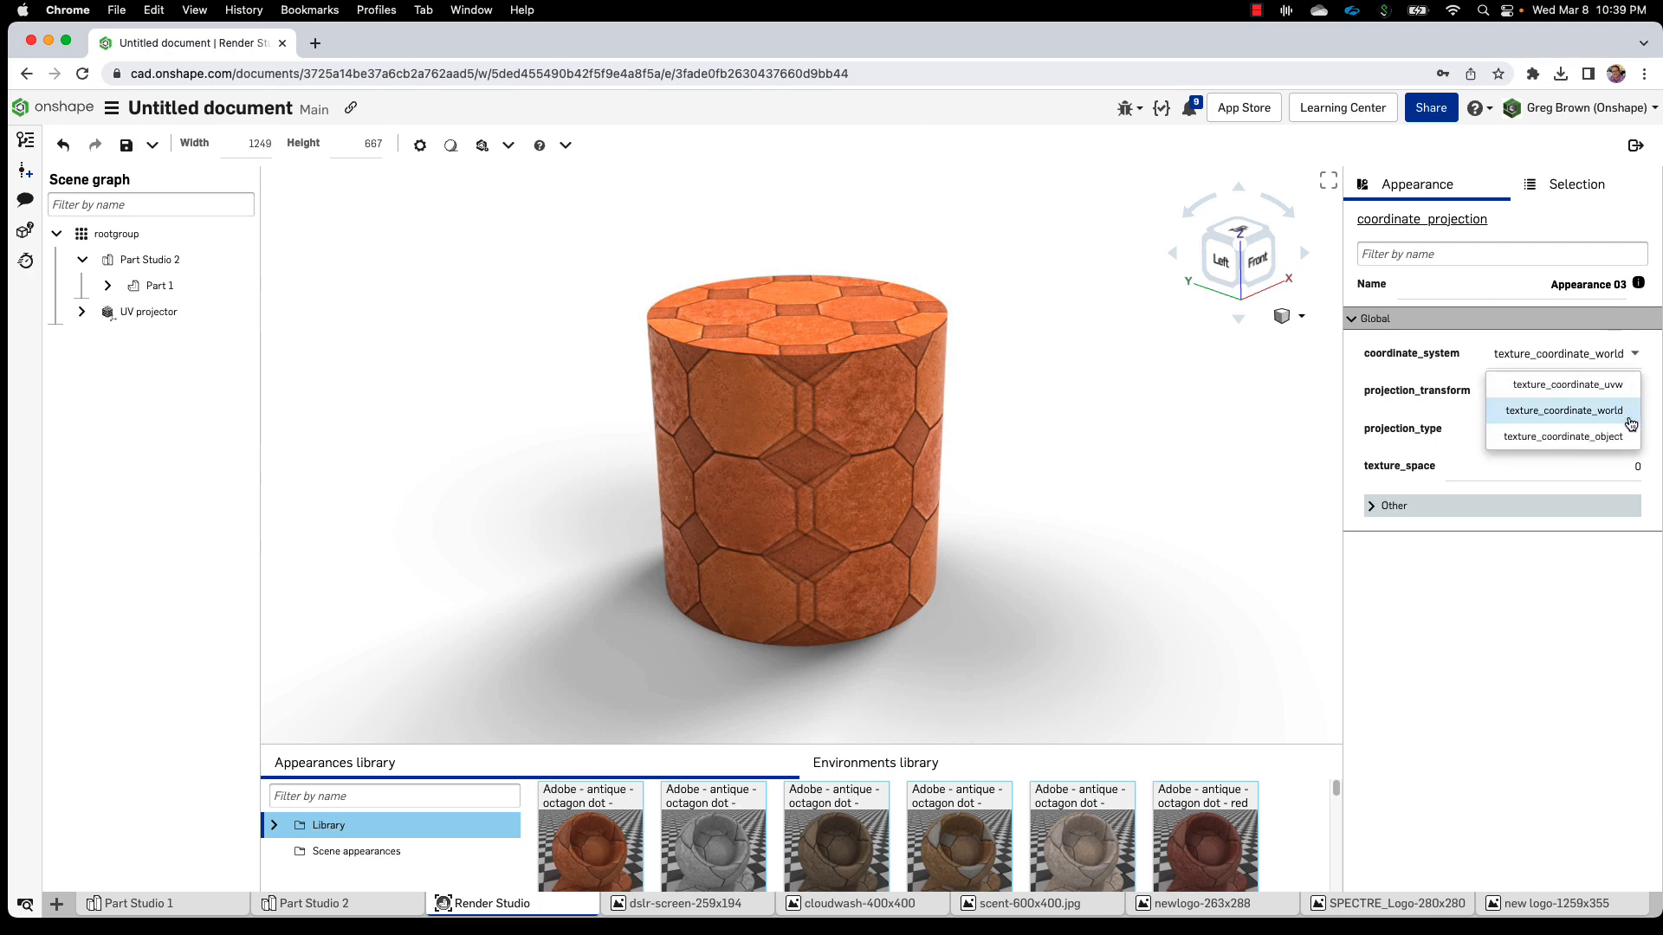
left_click(1619, 361)
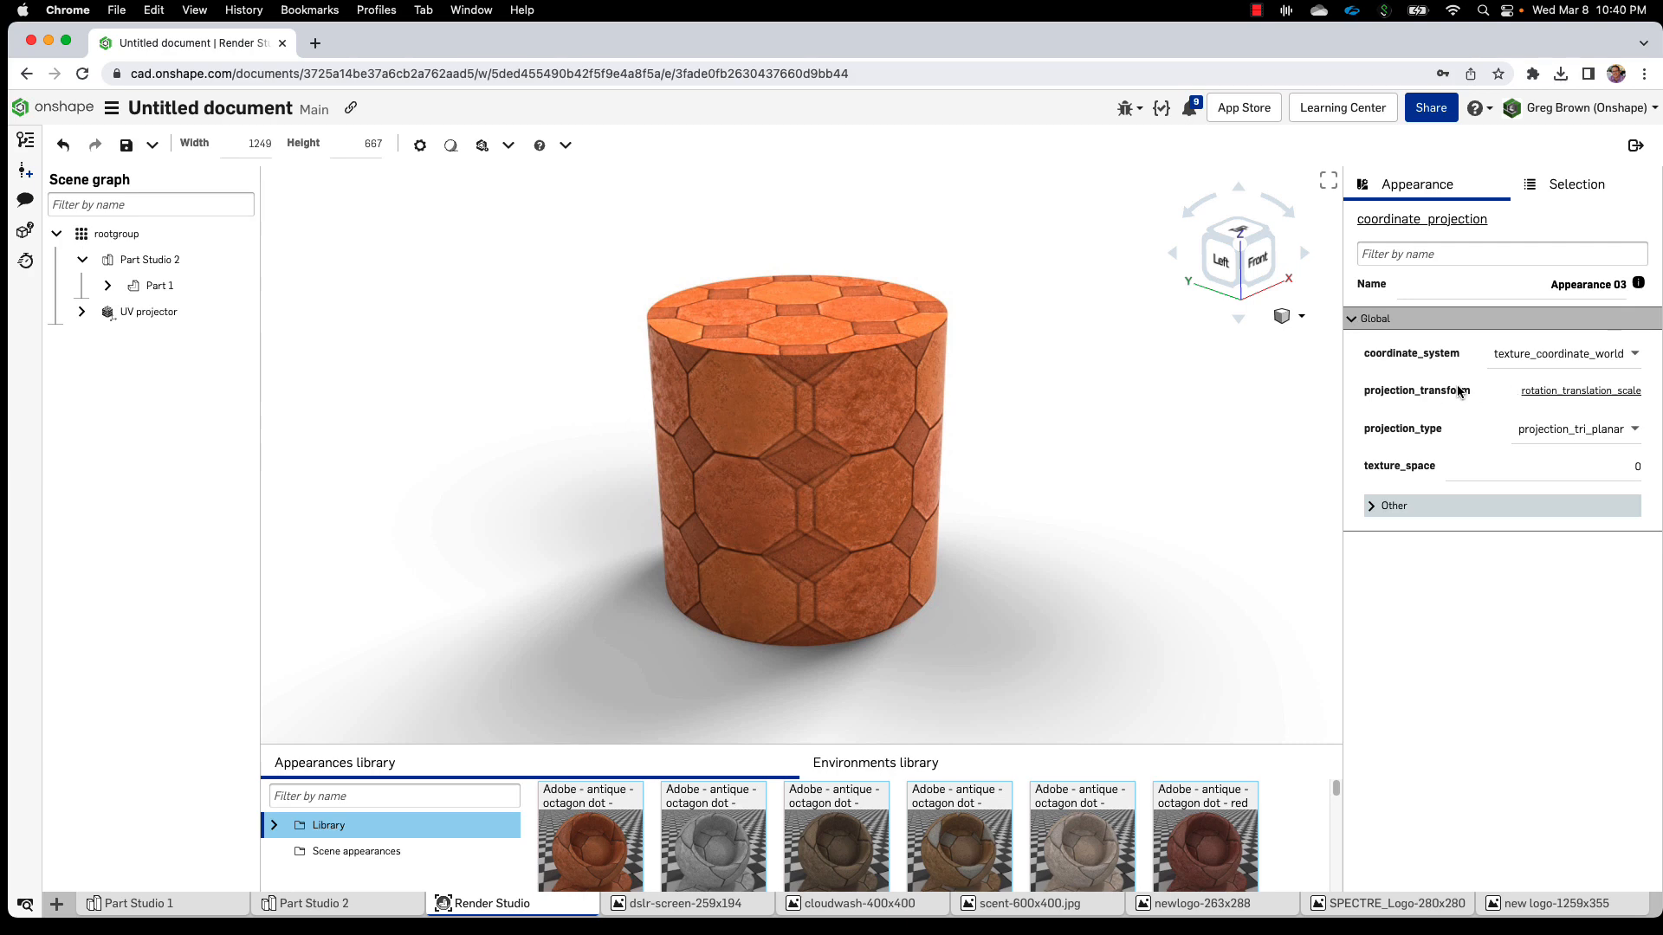
left_click(1552, 391)
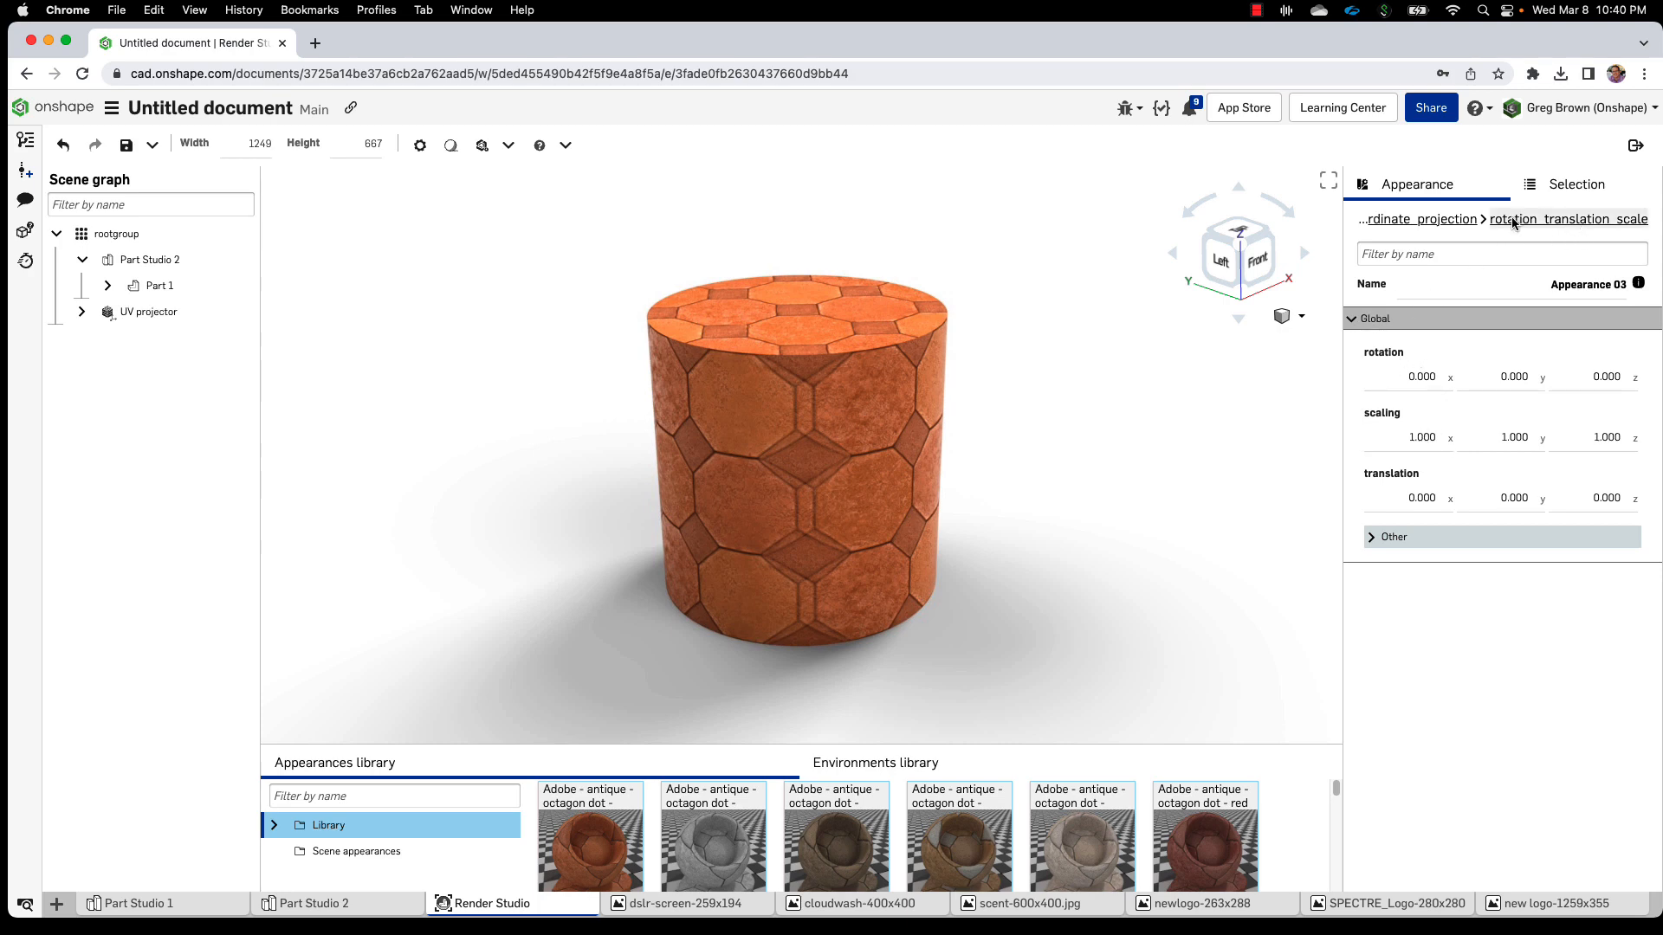
Go back to coordinate_projection using the Appearance panel breadcrumb
left_click(1473, 221)
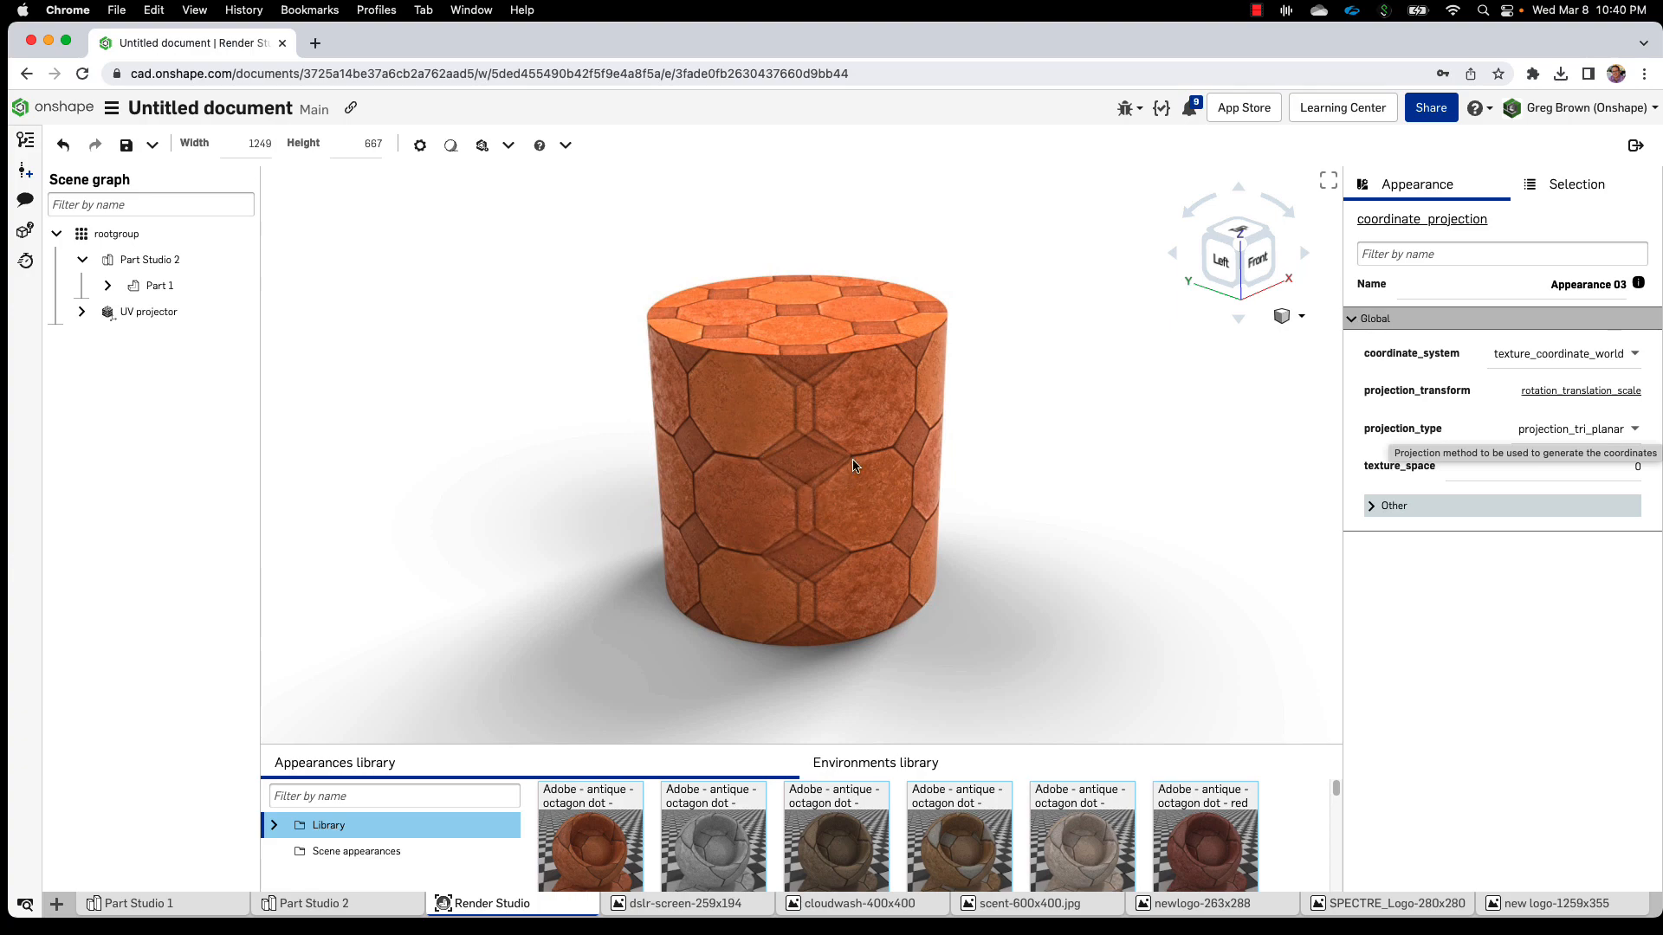
right_click_drag(901, 523, 789, 530)
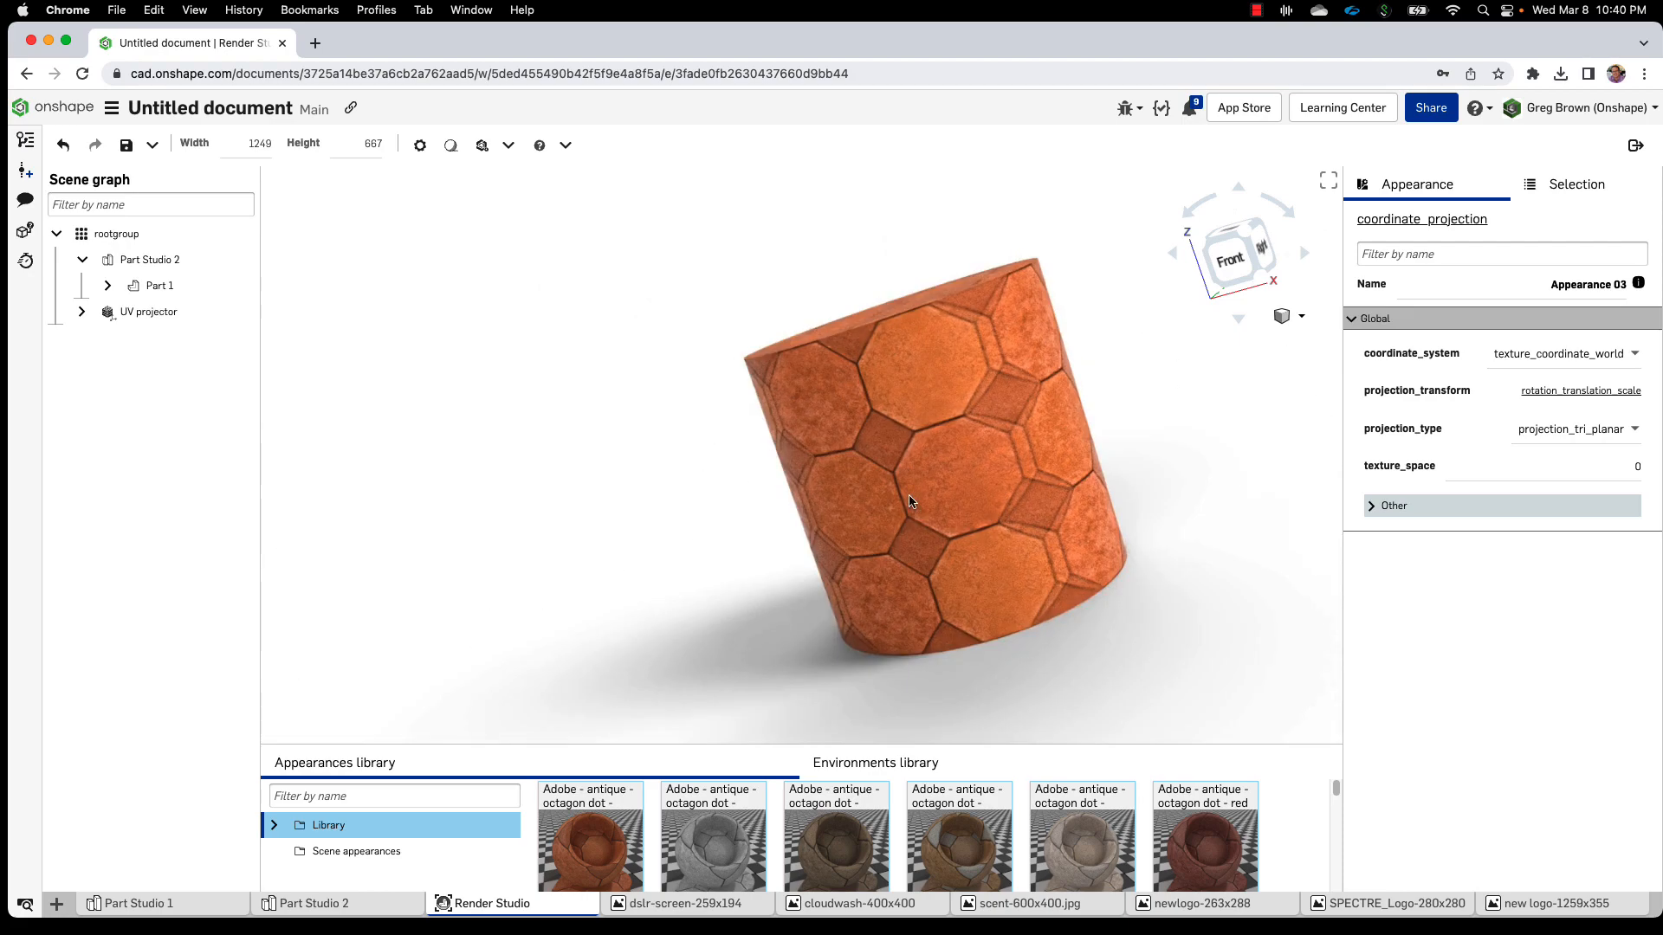
right_click_drag(936, 461, 907, 526)
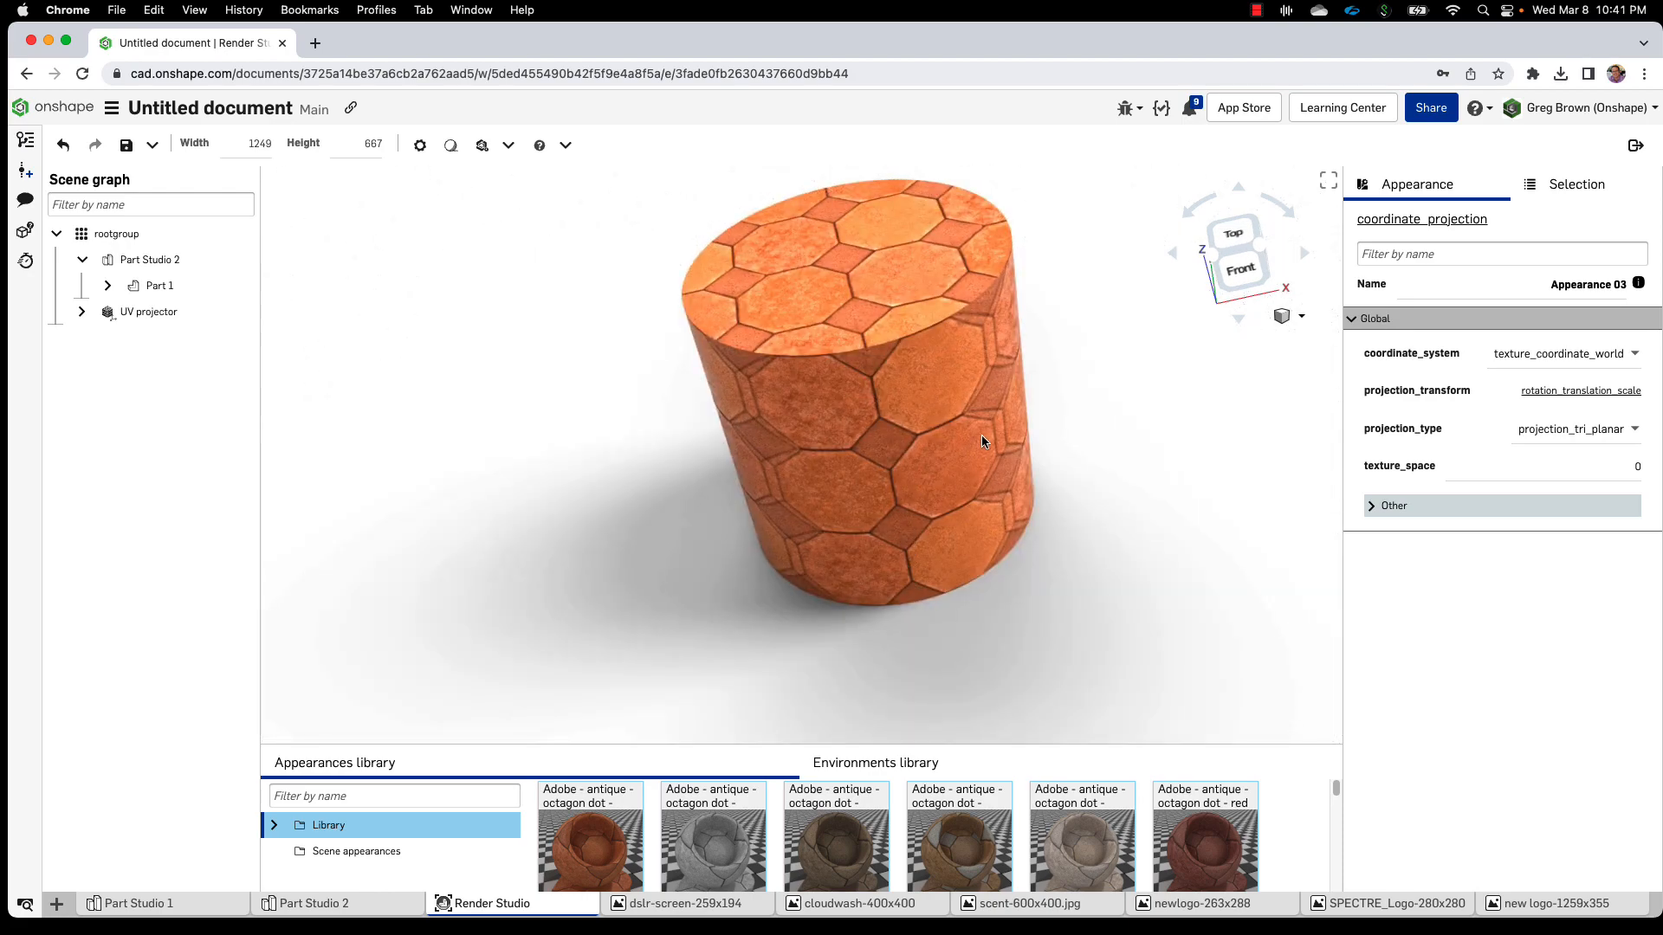
right_click_drag(862, 316, 875, 372)
left_click(1248, 239)
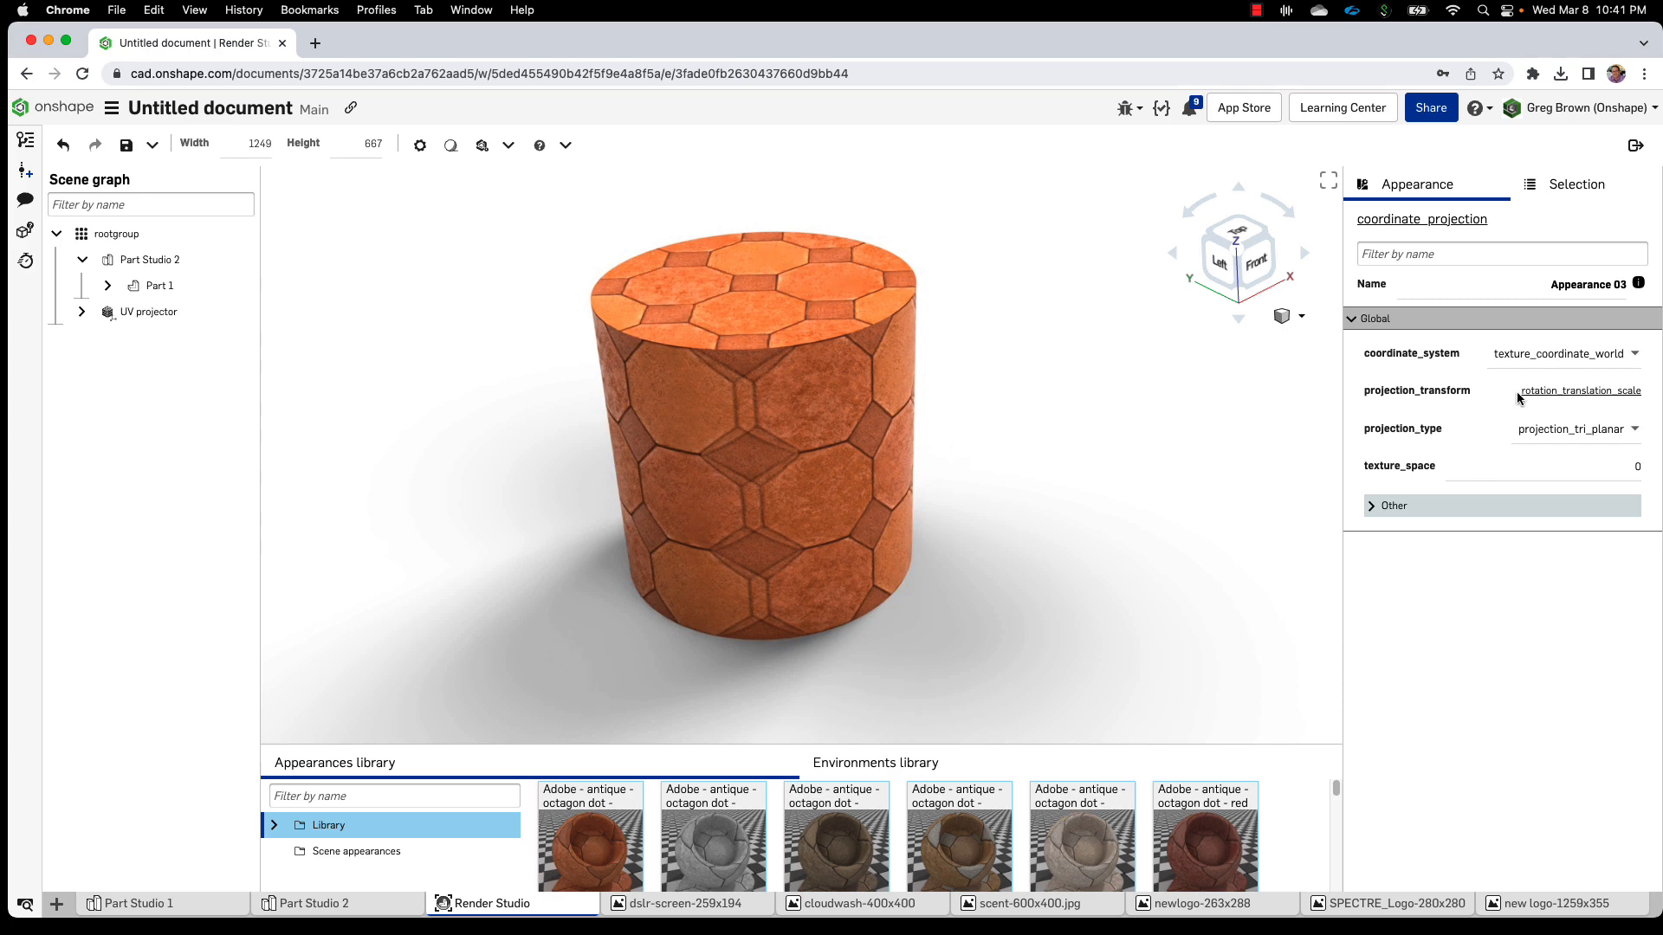
Set projection_type to cubic and orbit around the cylinder to inspect the tiles
left_click(1547, 435)
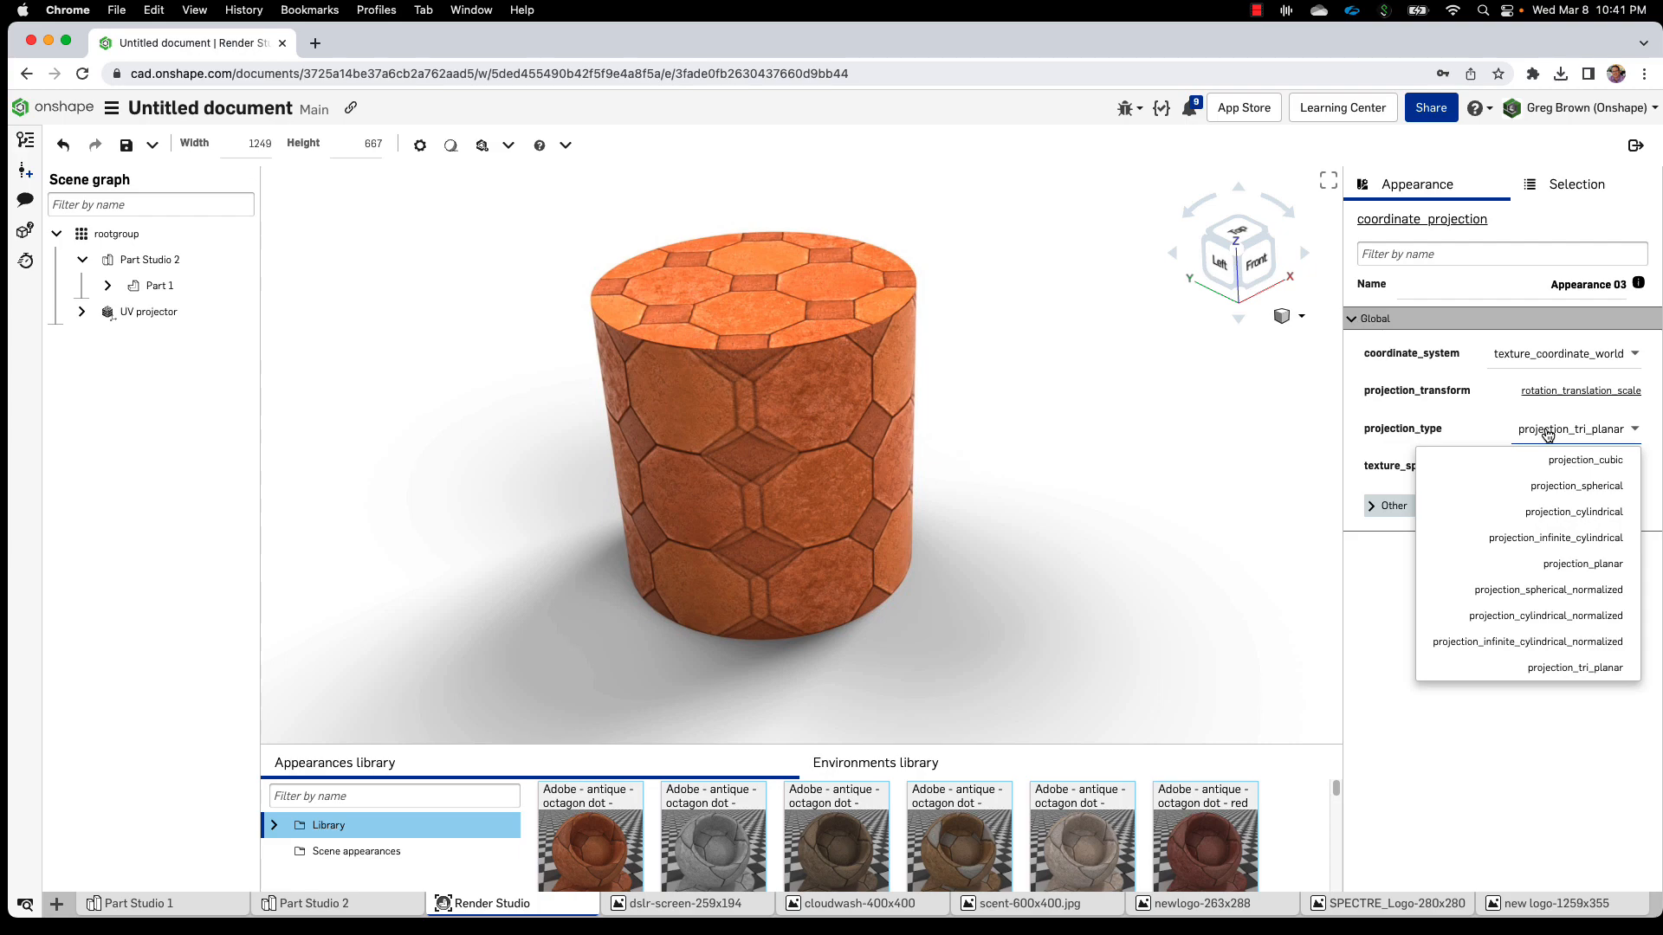
left_click(1579, 459)
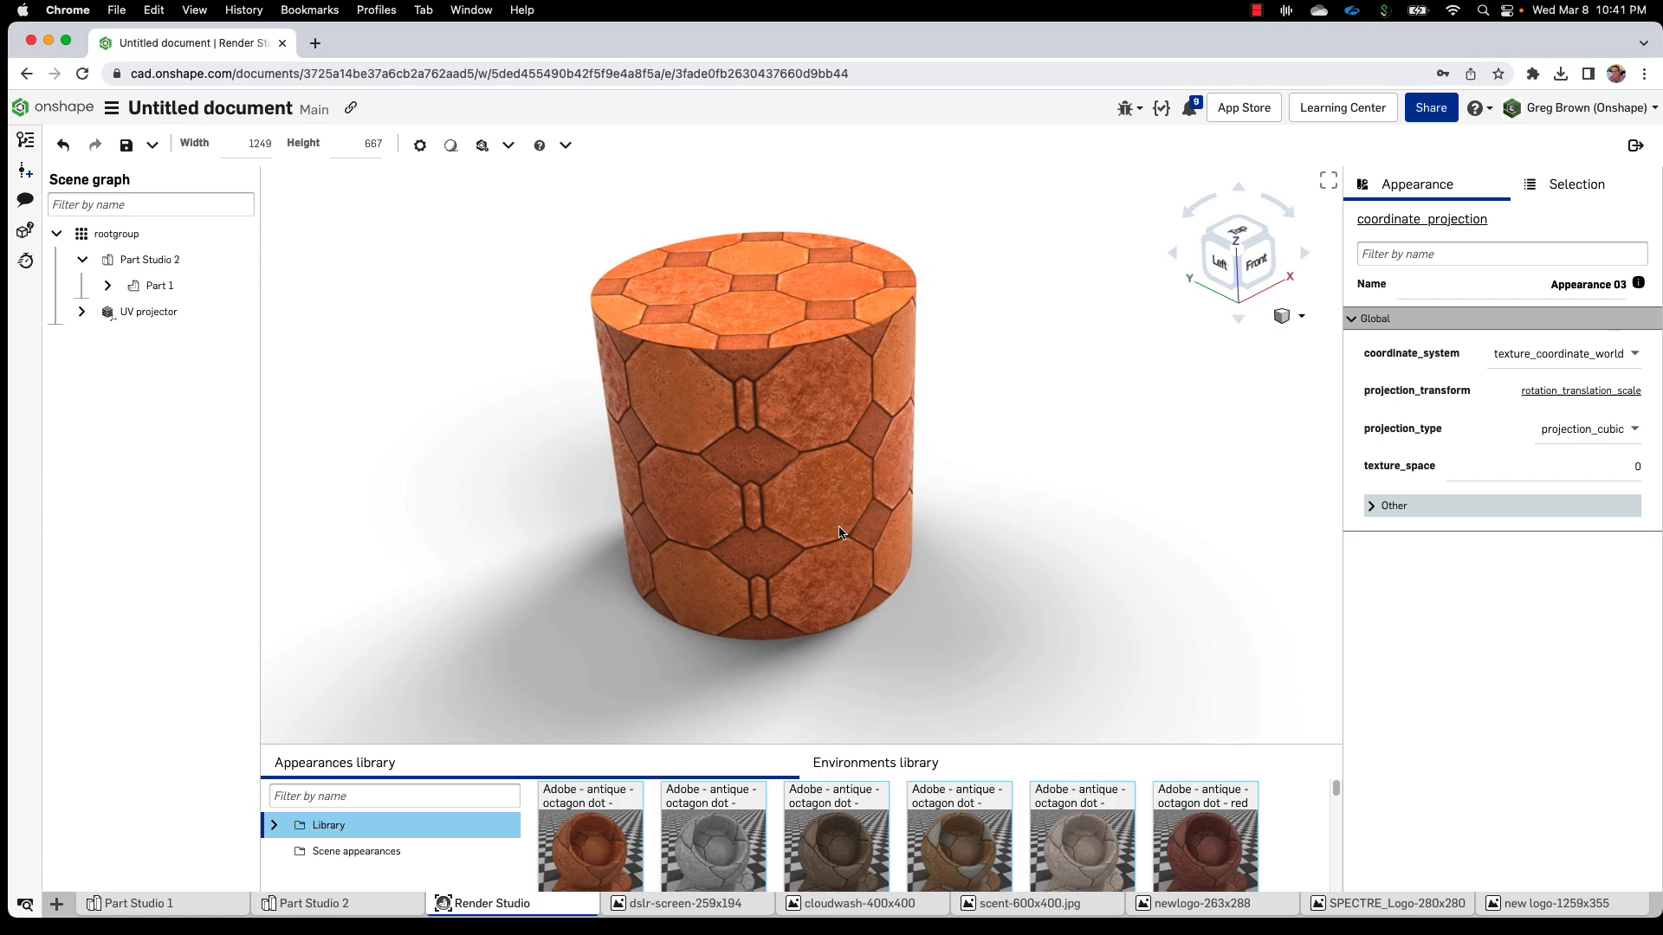
right_click_drag(839, 532, 814, 462)
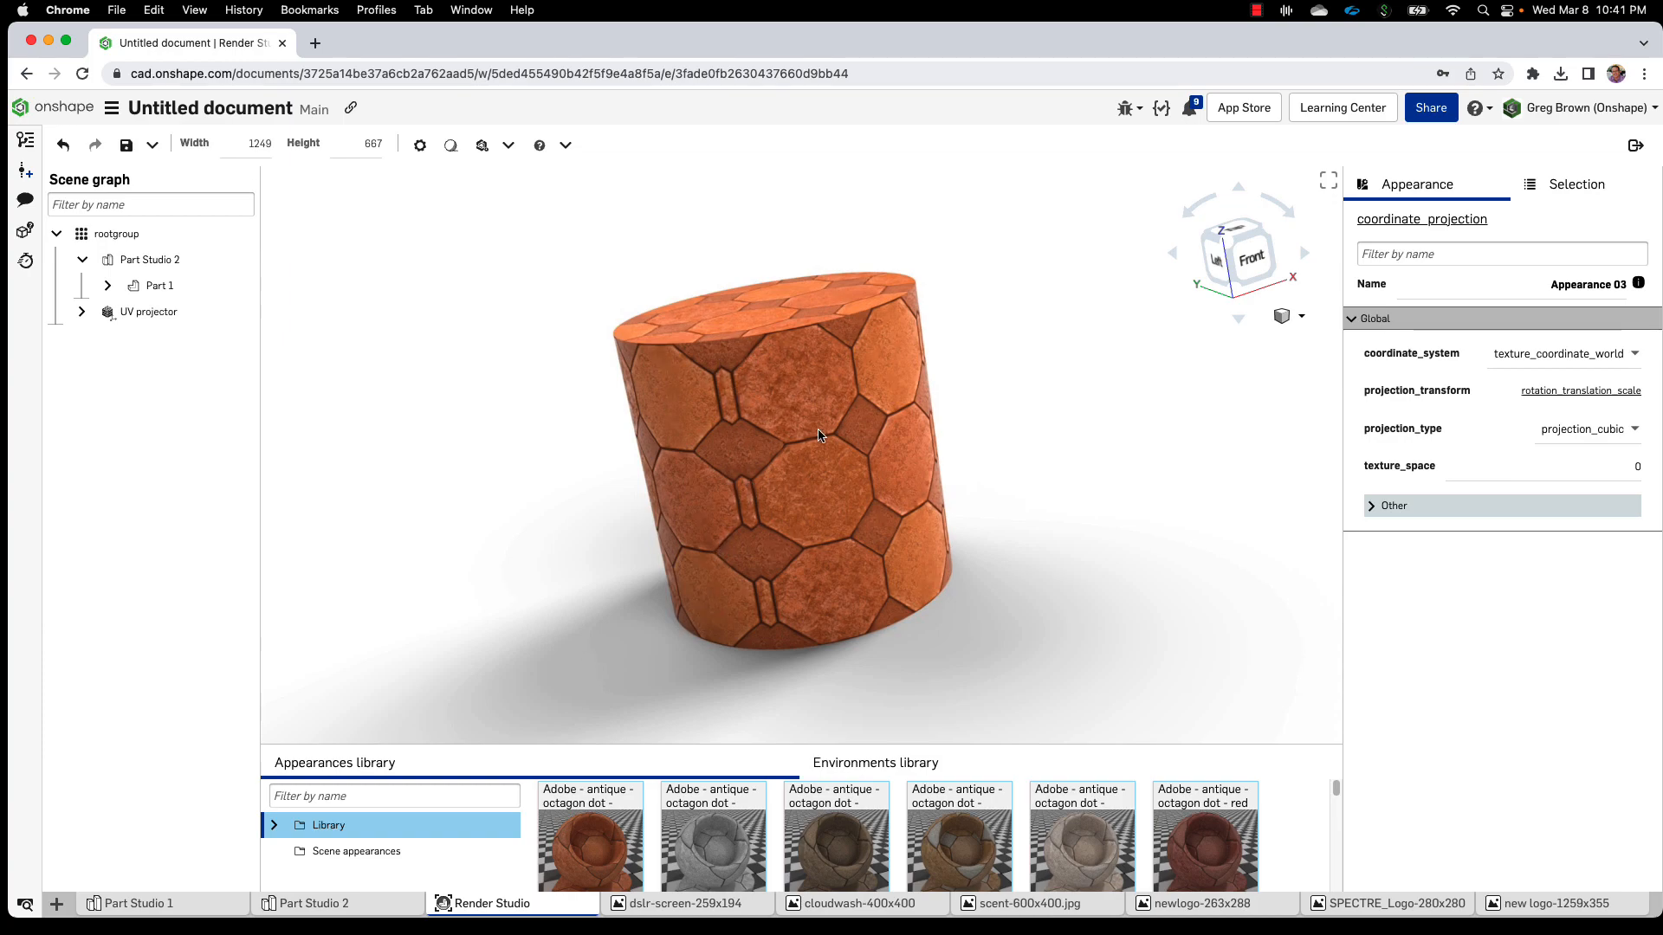
right_click_drag(848, 433, 898, 427)
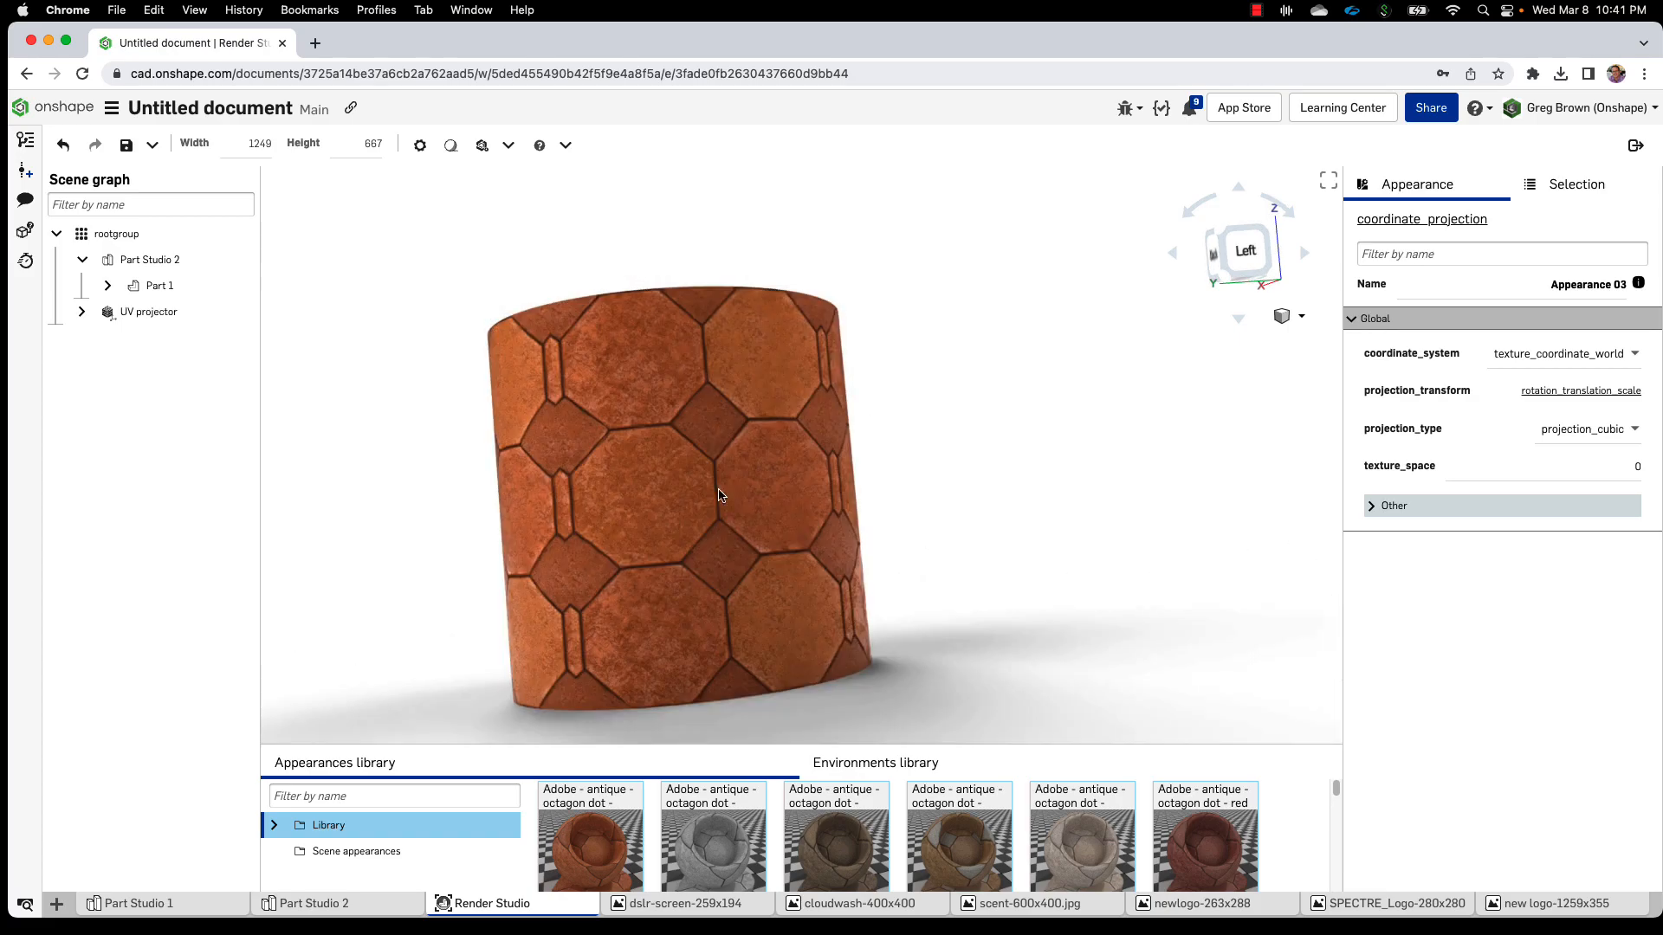
right_click_drag(601, 493, 587, 493)
right_click_drag(846, 471, 686, 421)
middle_click_drag(685, 414, 895, 412)
right_click_drag(895, 412, 1048, 413)
Switch projection_type to cylindrical, then to projection_spherical, orbiting to compare
left_click(1557, 428)
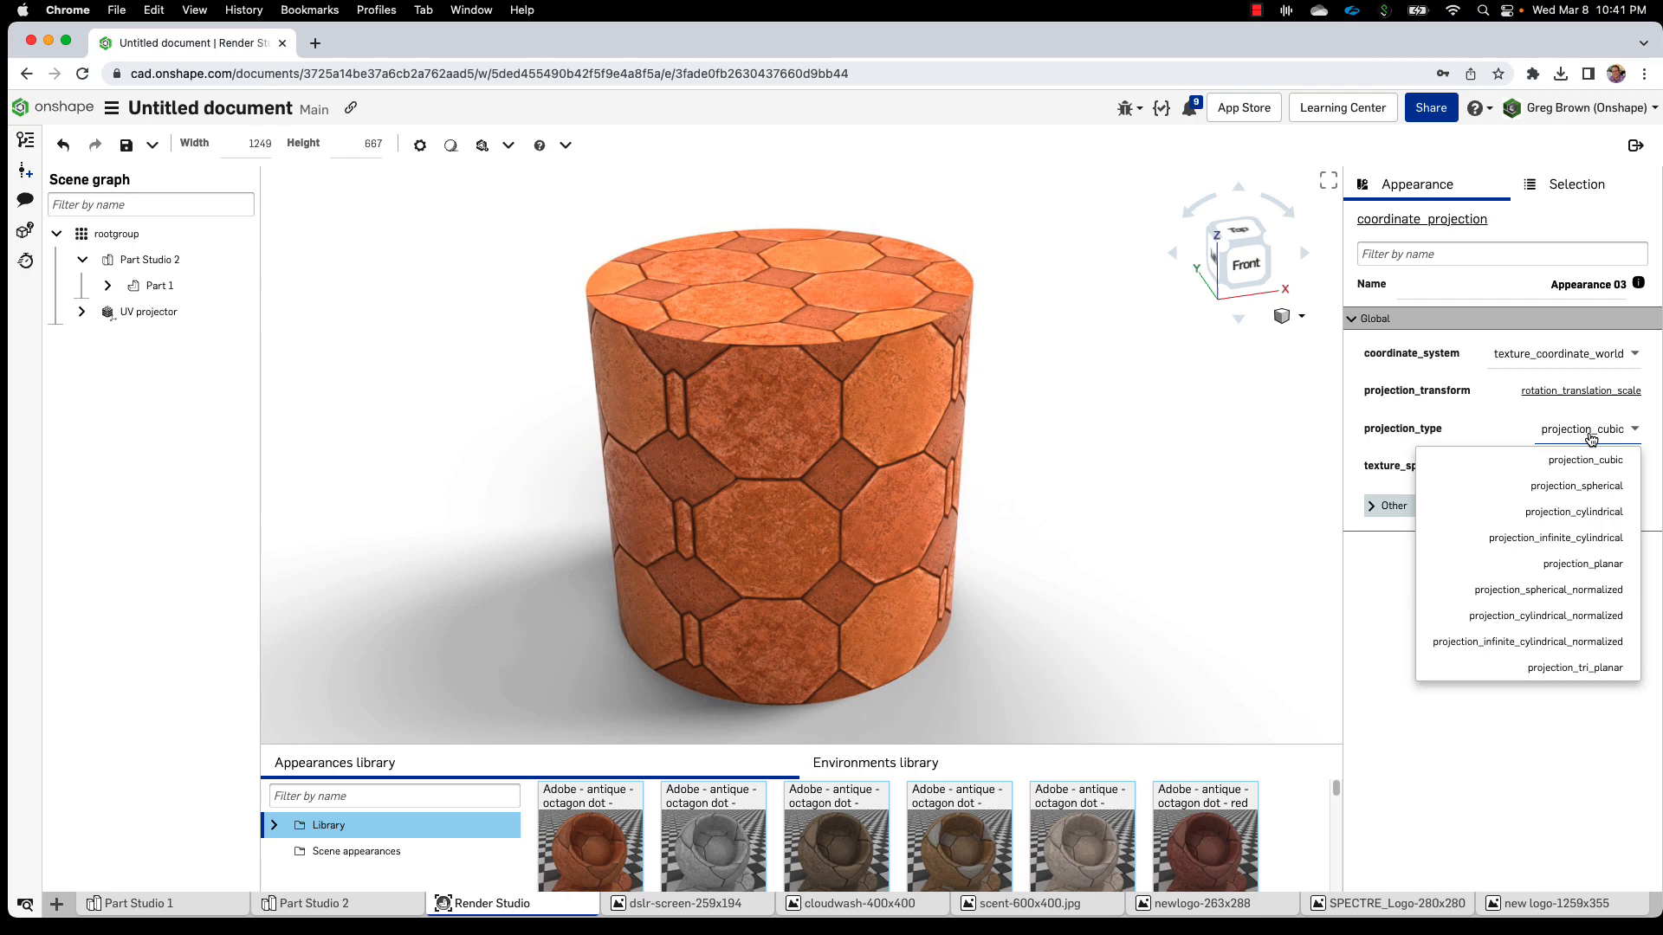
left_click(1574, 518)
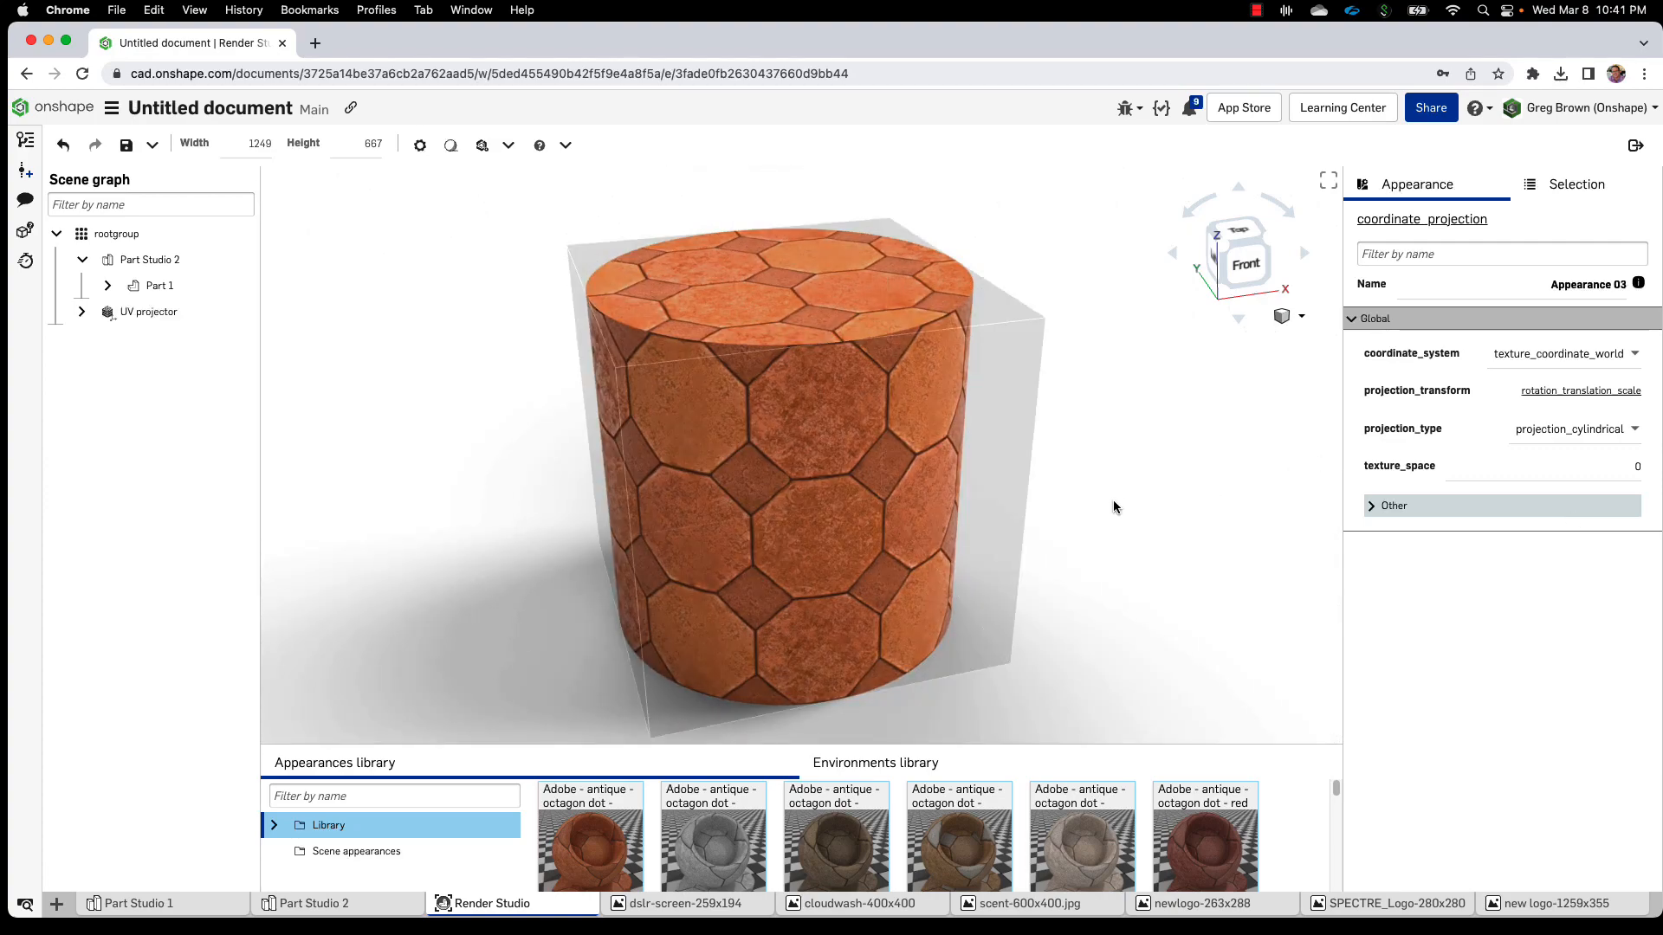
right_click_drag(1114, 505, 1039, 499)
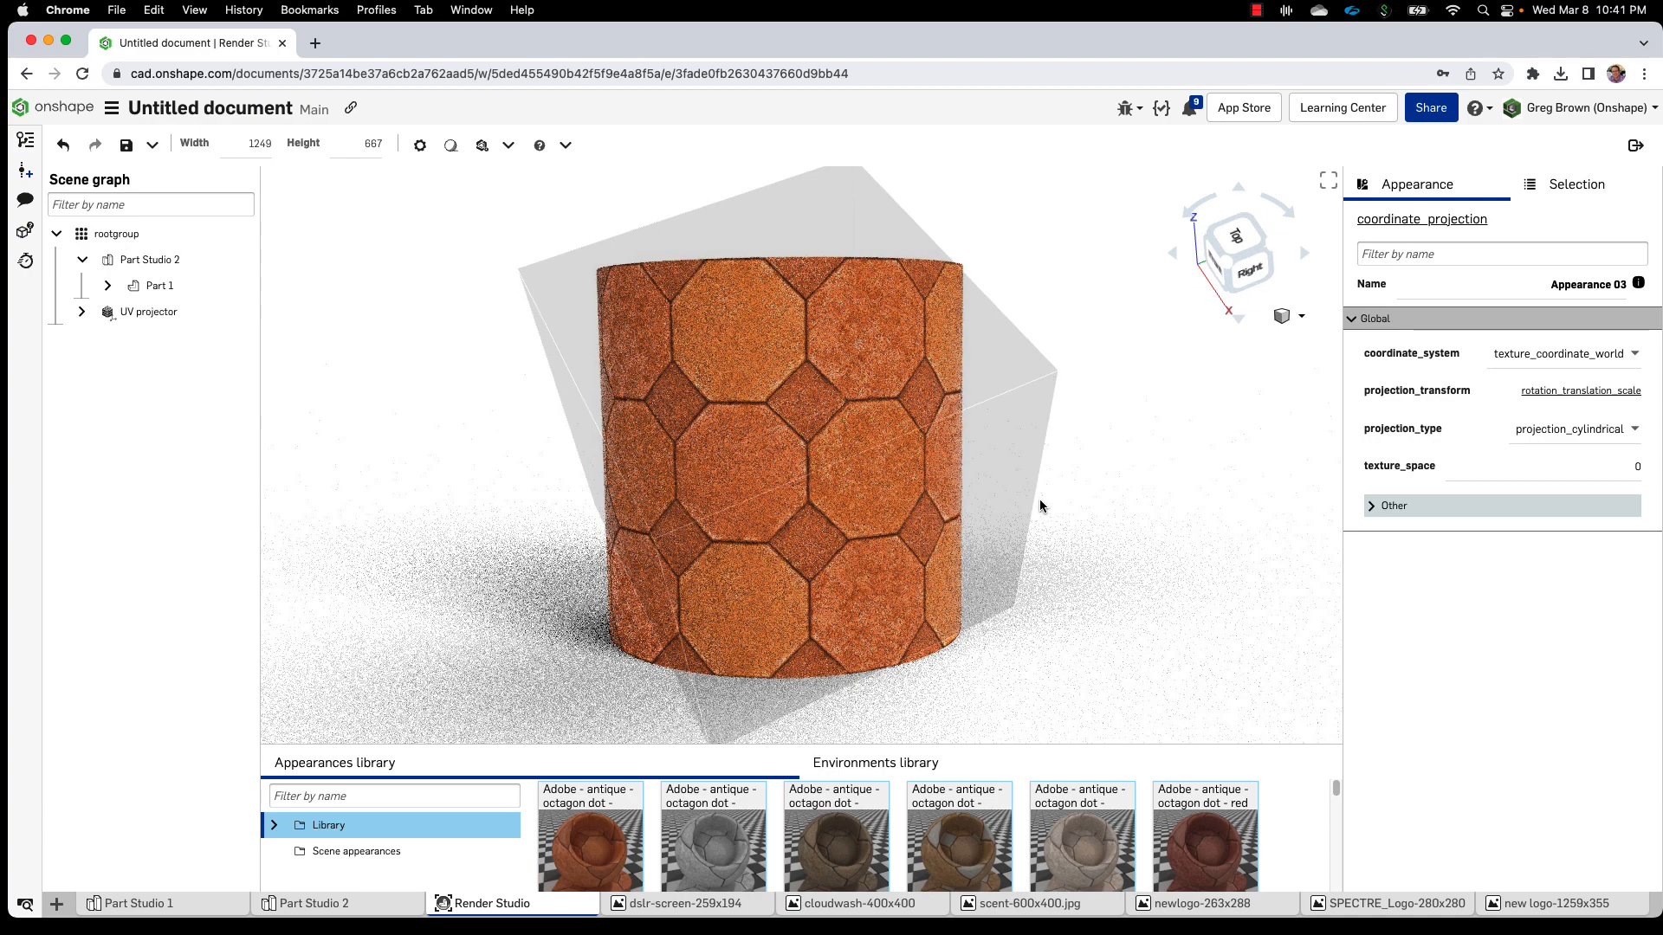
left_click(1529, 433)
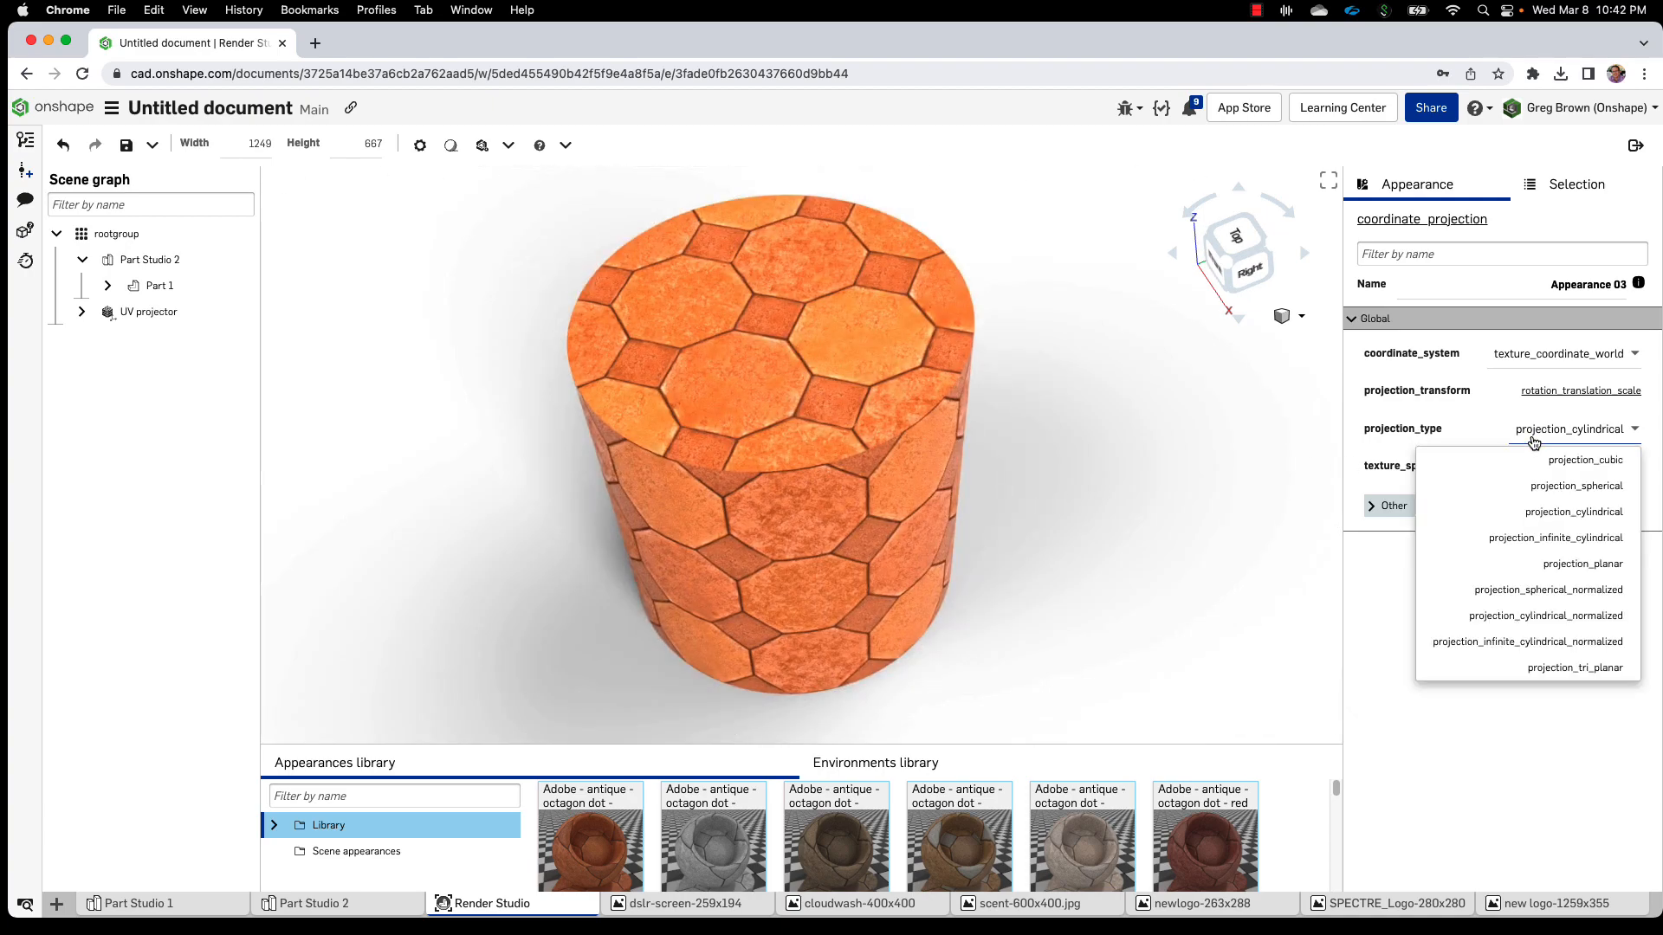
left_click(1580, 487)
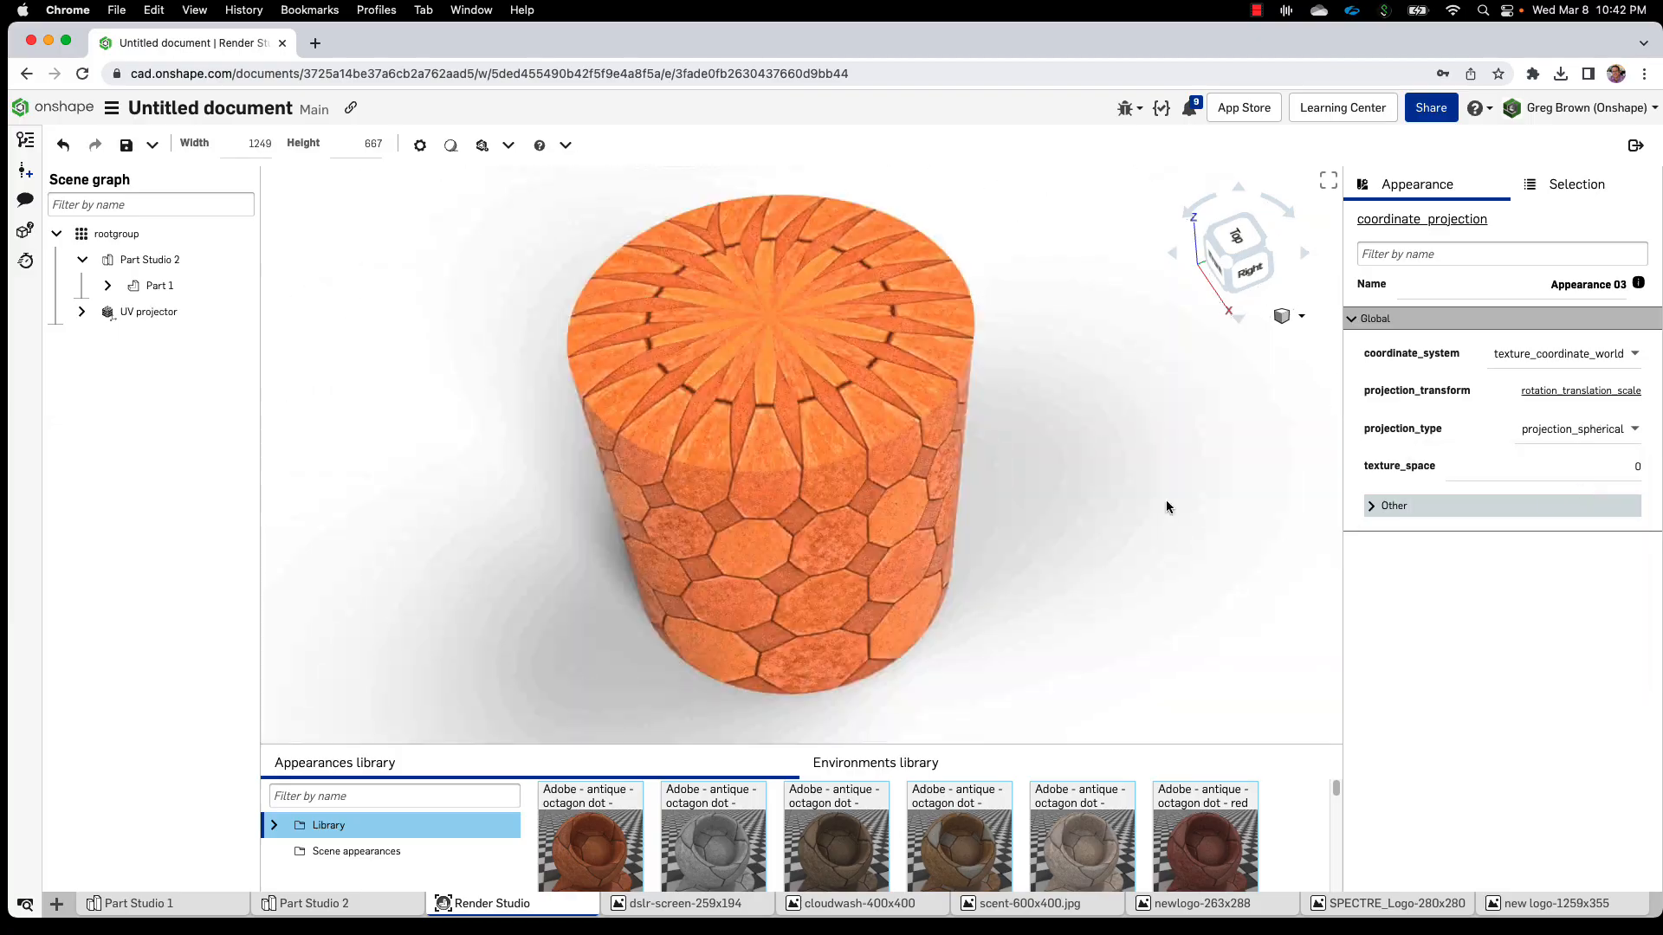
right_click_drag(1165, 500, 1087, 467)
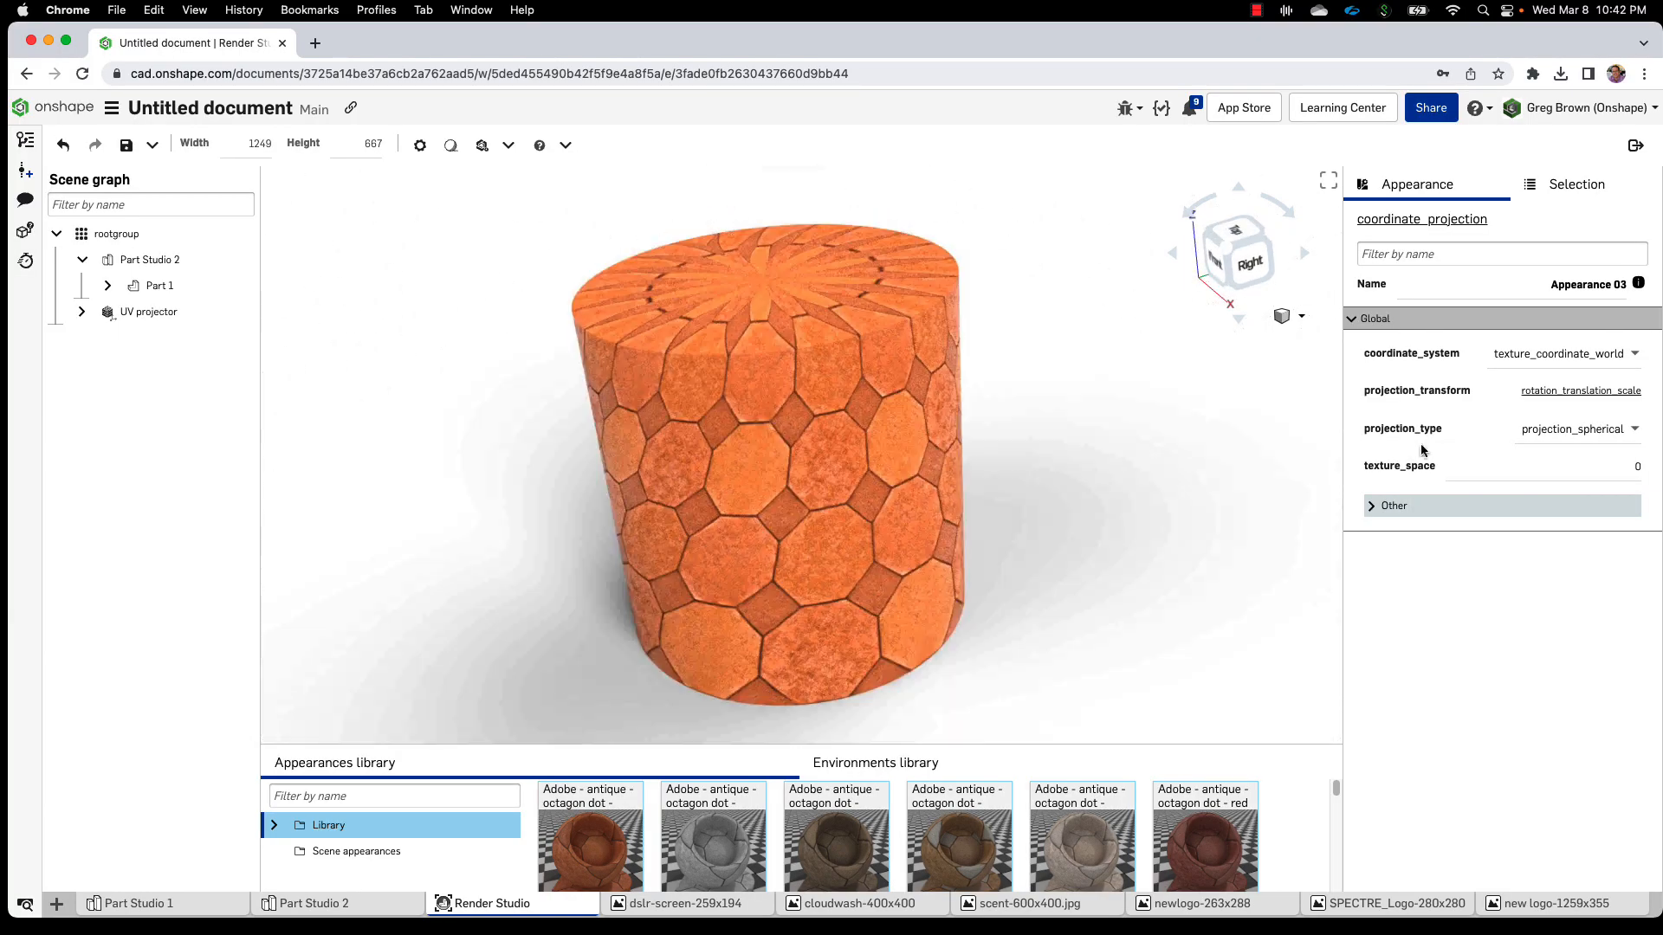
Try projection_planar, then return projection_type to projection_cylindrical
left_click(1544, 433)
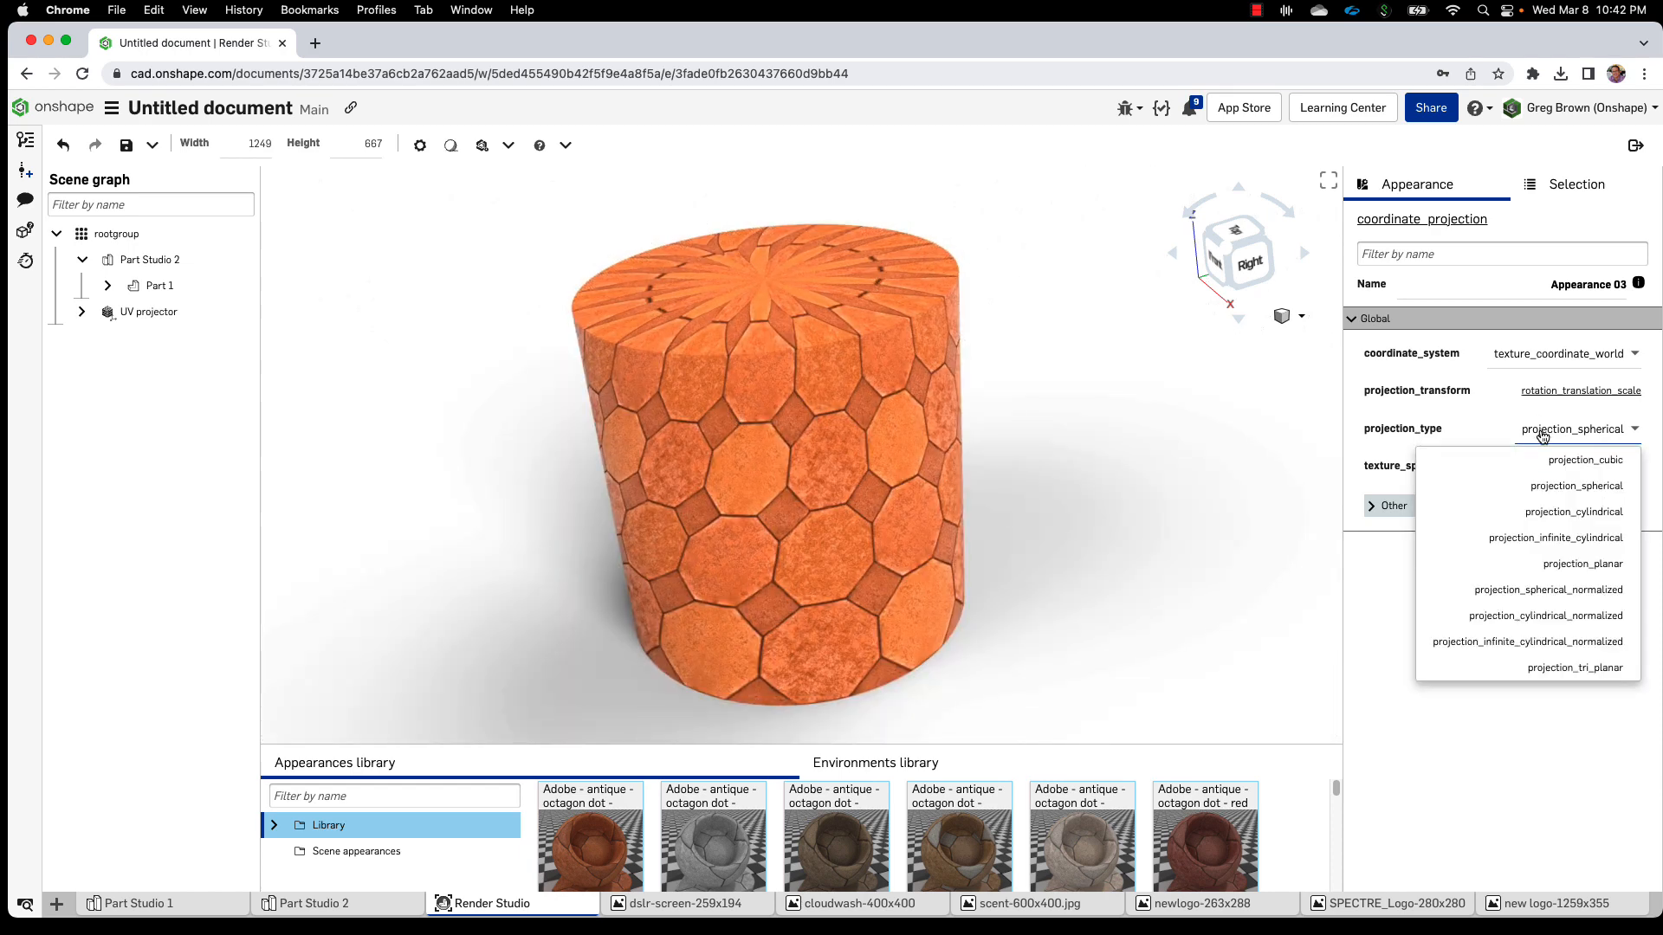
left_click(1588, 561)
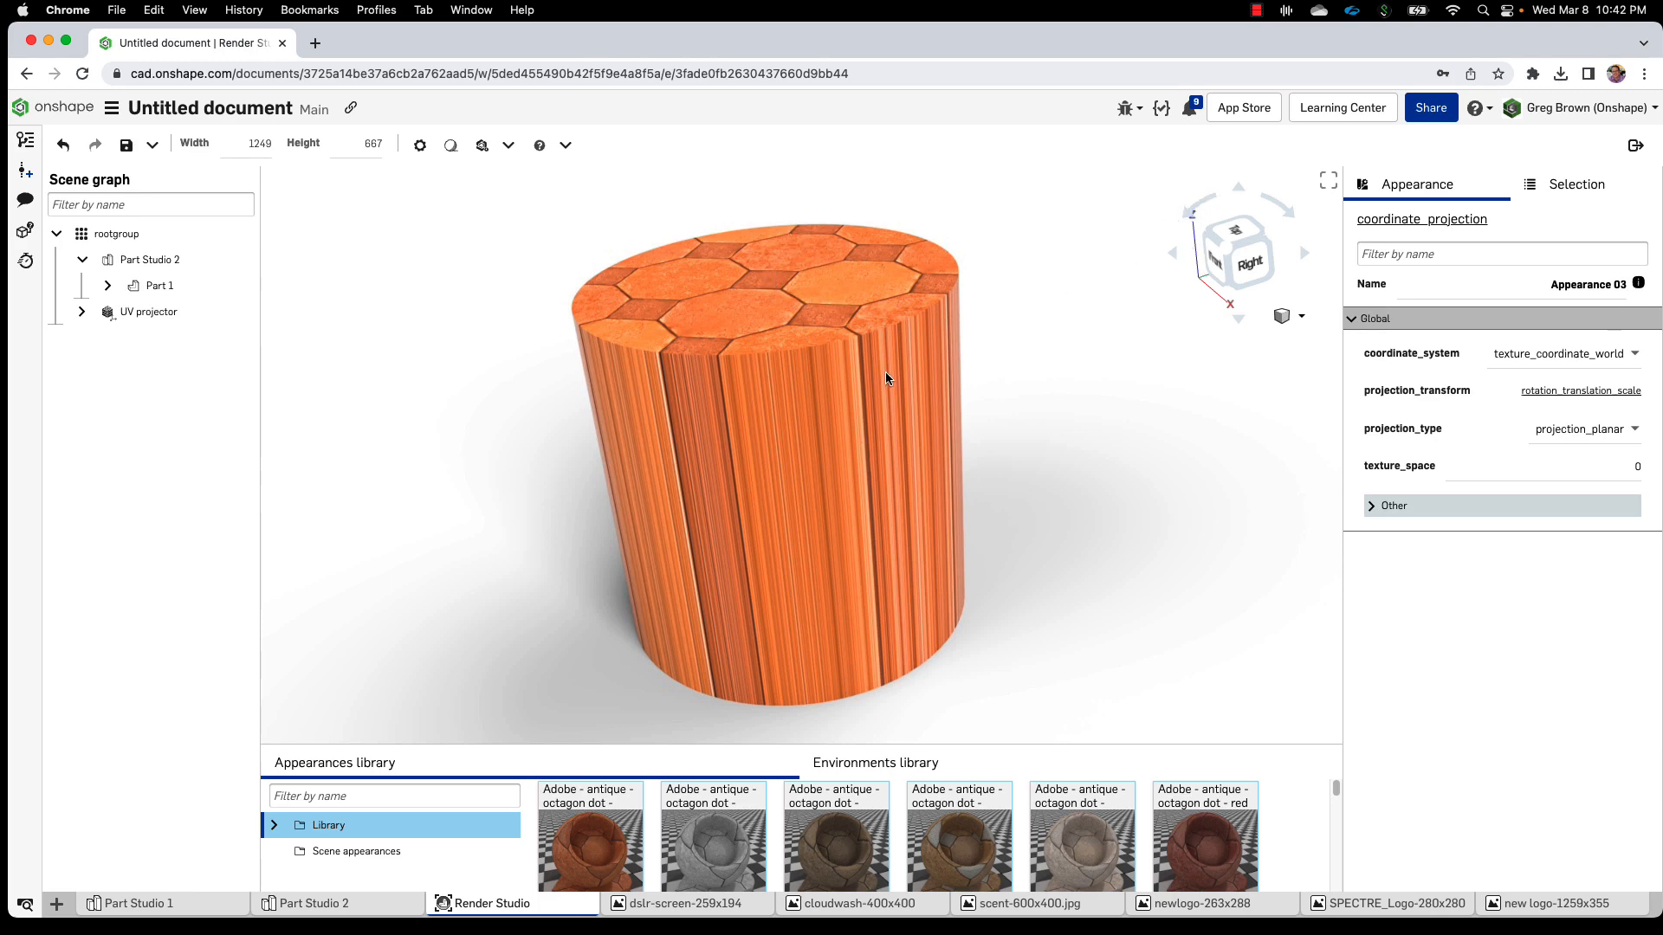
left_click(1570, 441)
left_click(1592, 510)
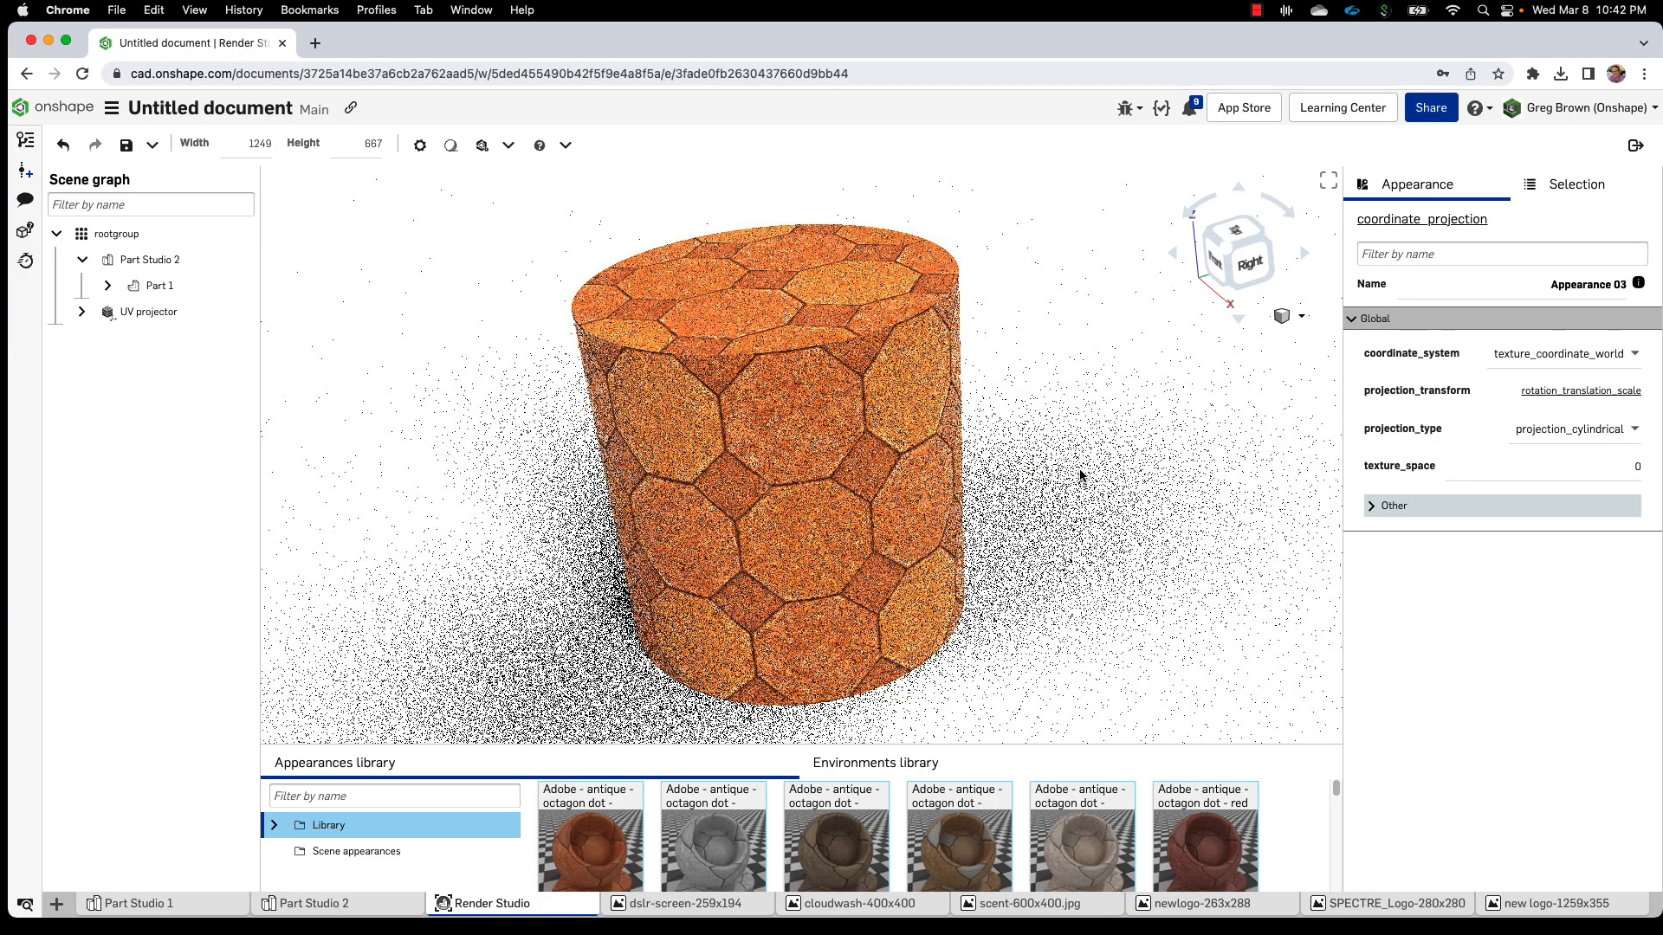
right_click_drag(1084, 472, 1098, 458)
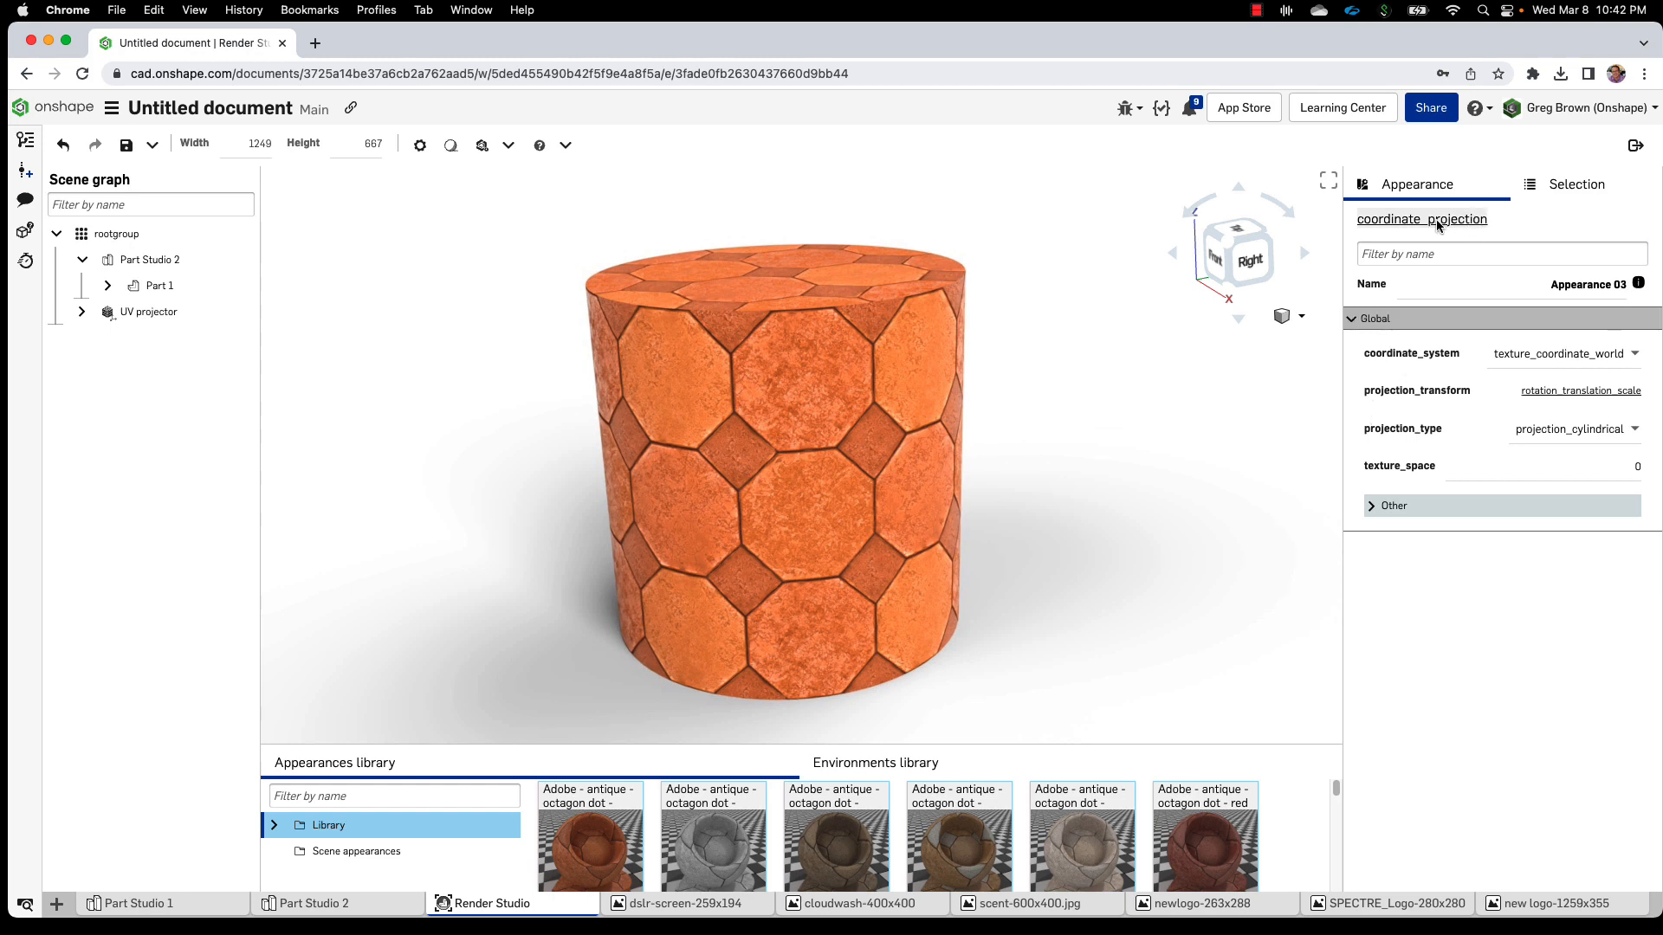
Create a UV projector named A_NEW_ONE from the rootgroup context menu
left_click(1099, 315)
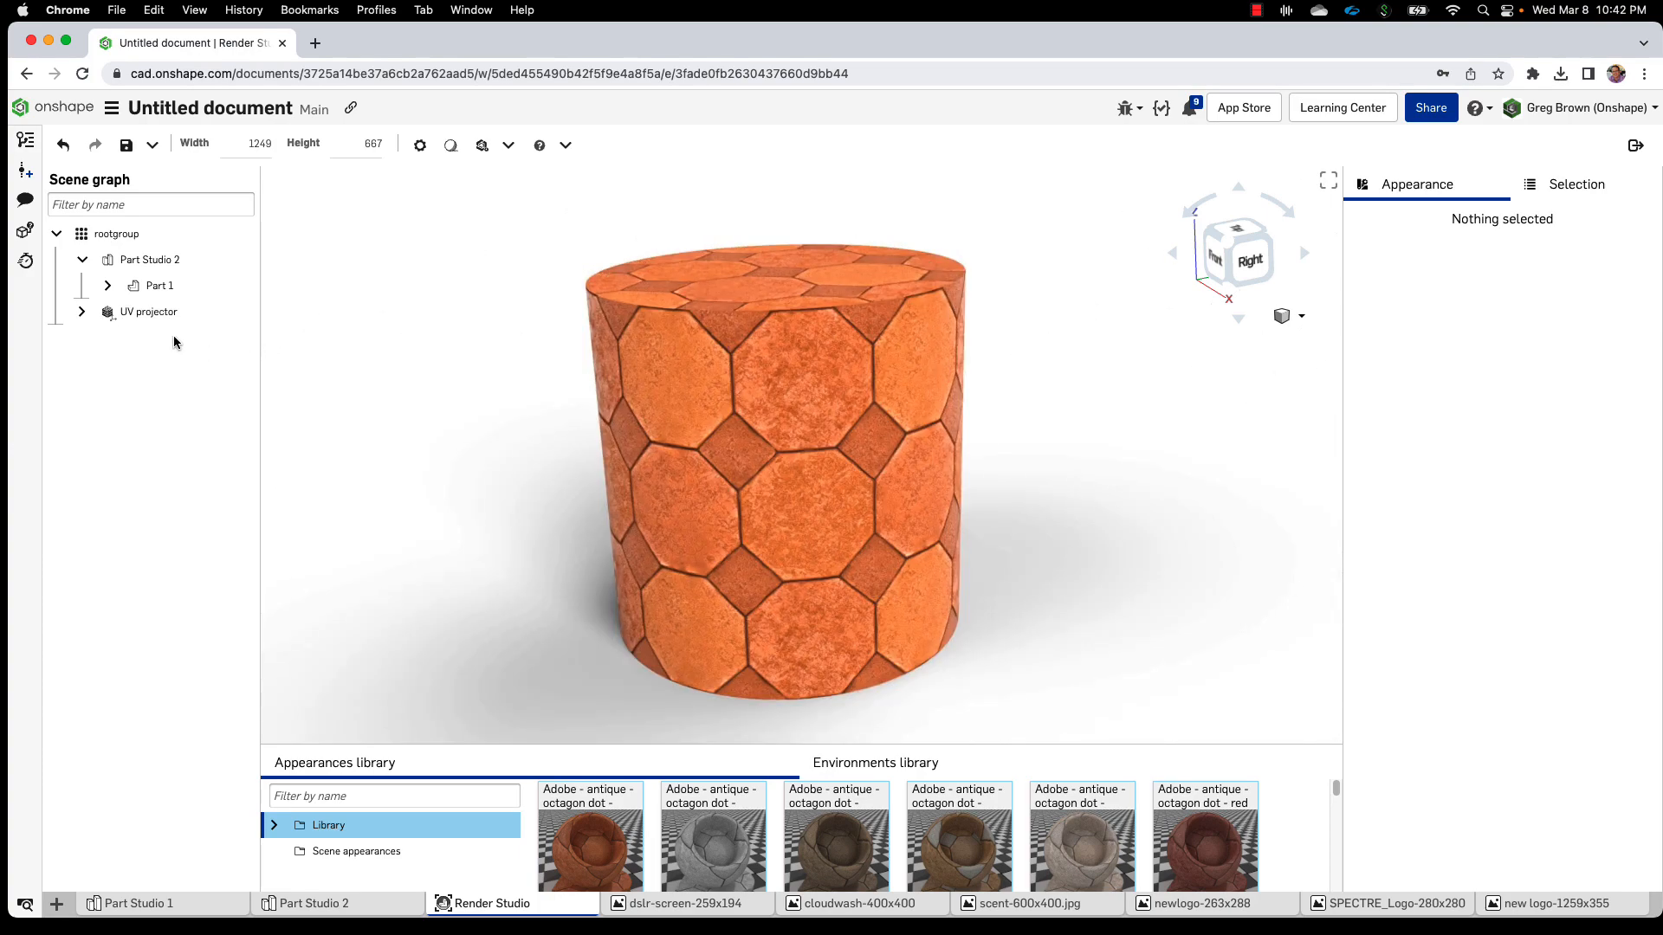
left_click(84, 313)
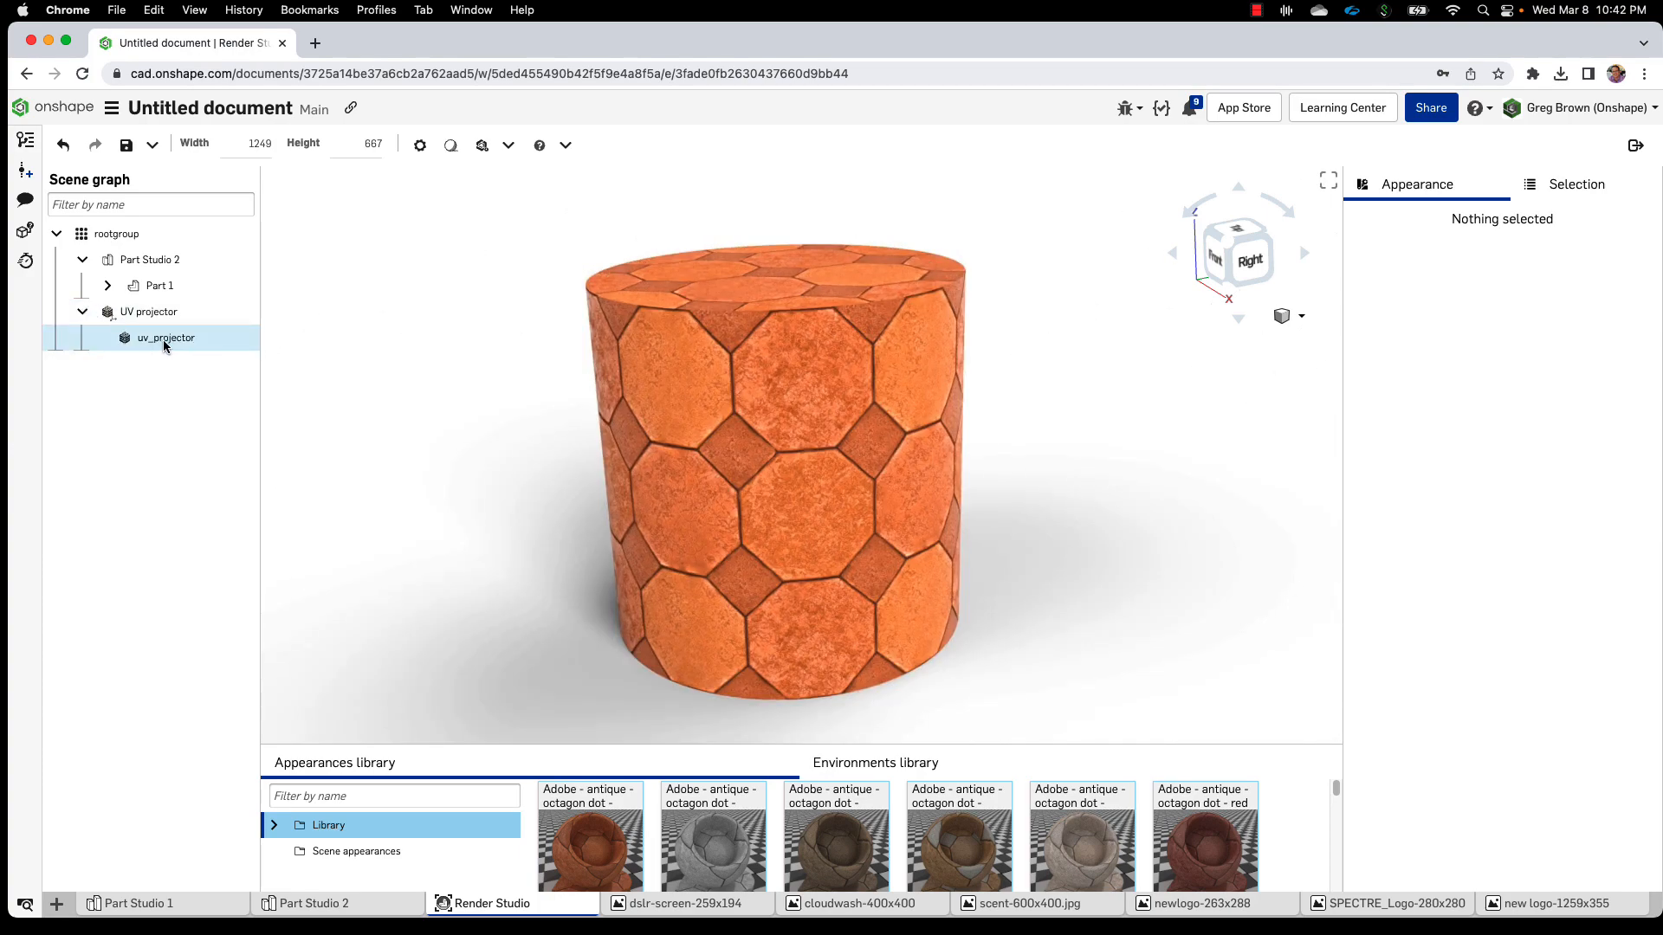
left_click(83, 312)
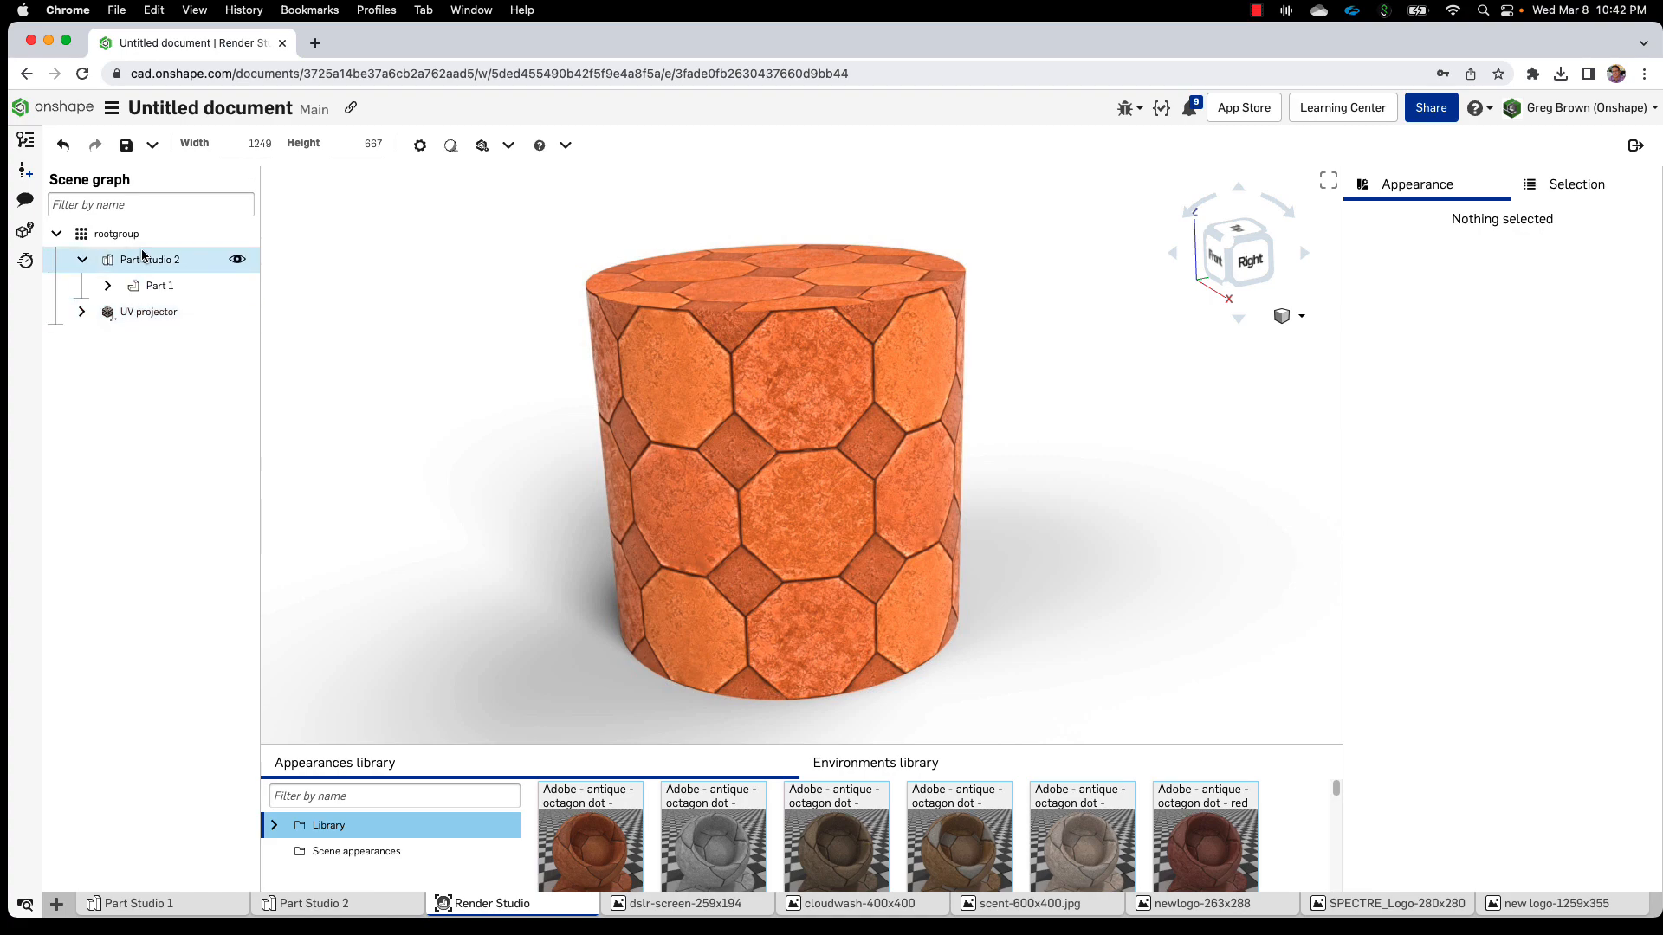
right_click(122, 233)
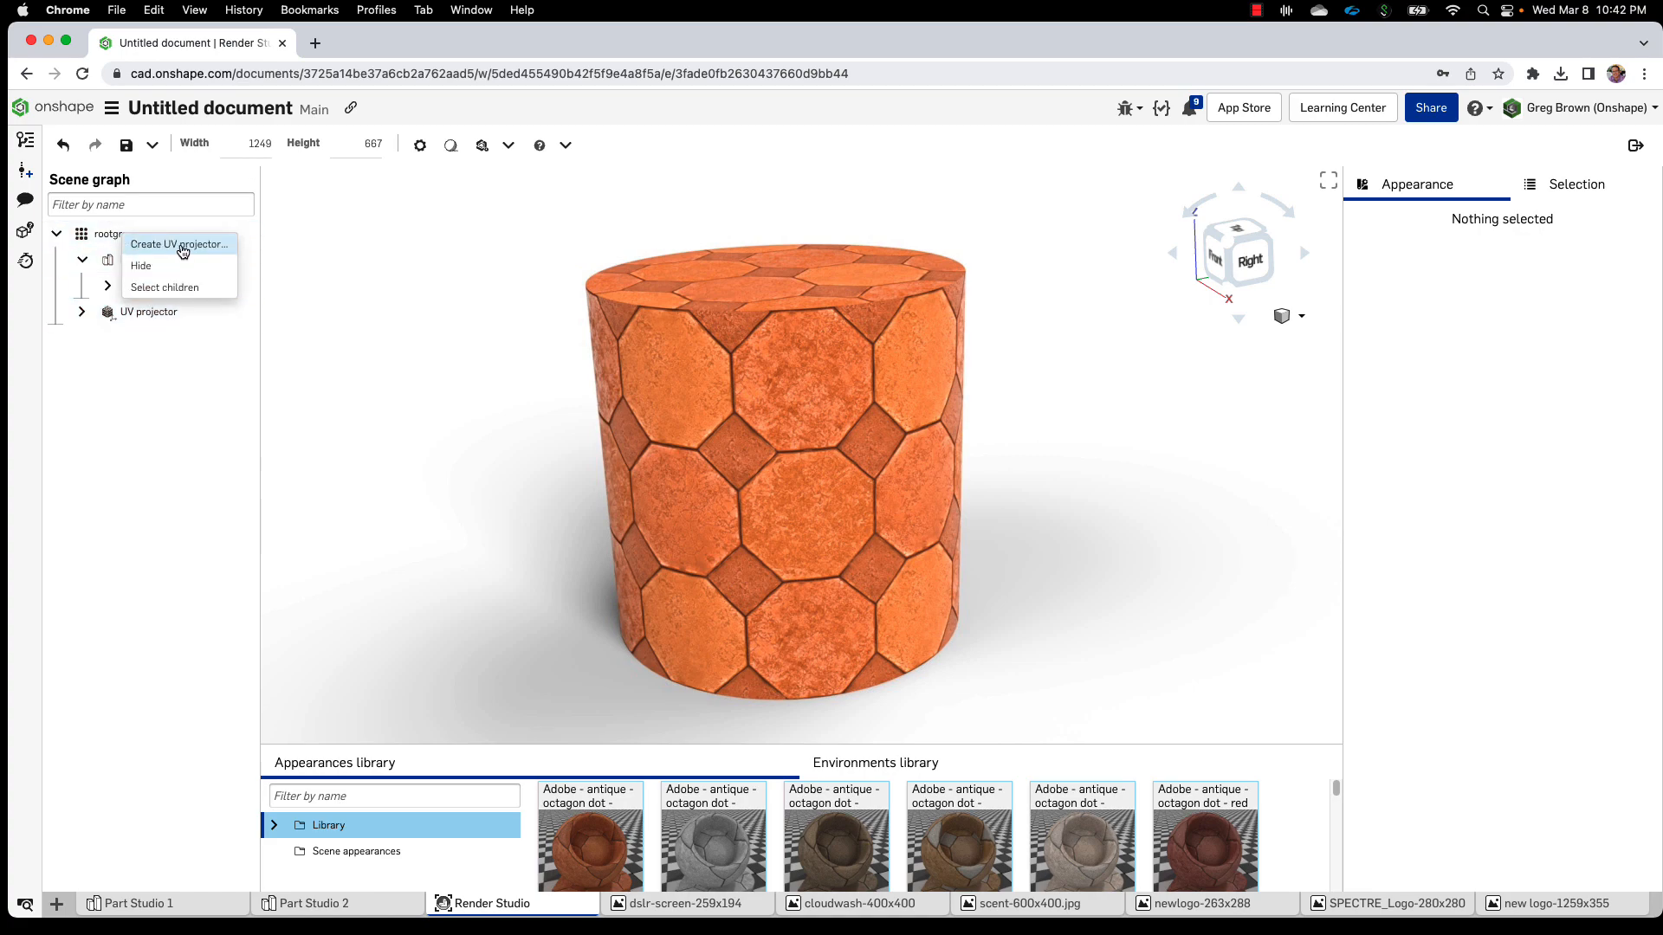
left_click(395, 230)
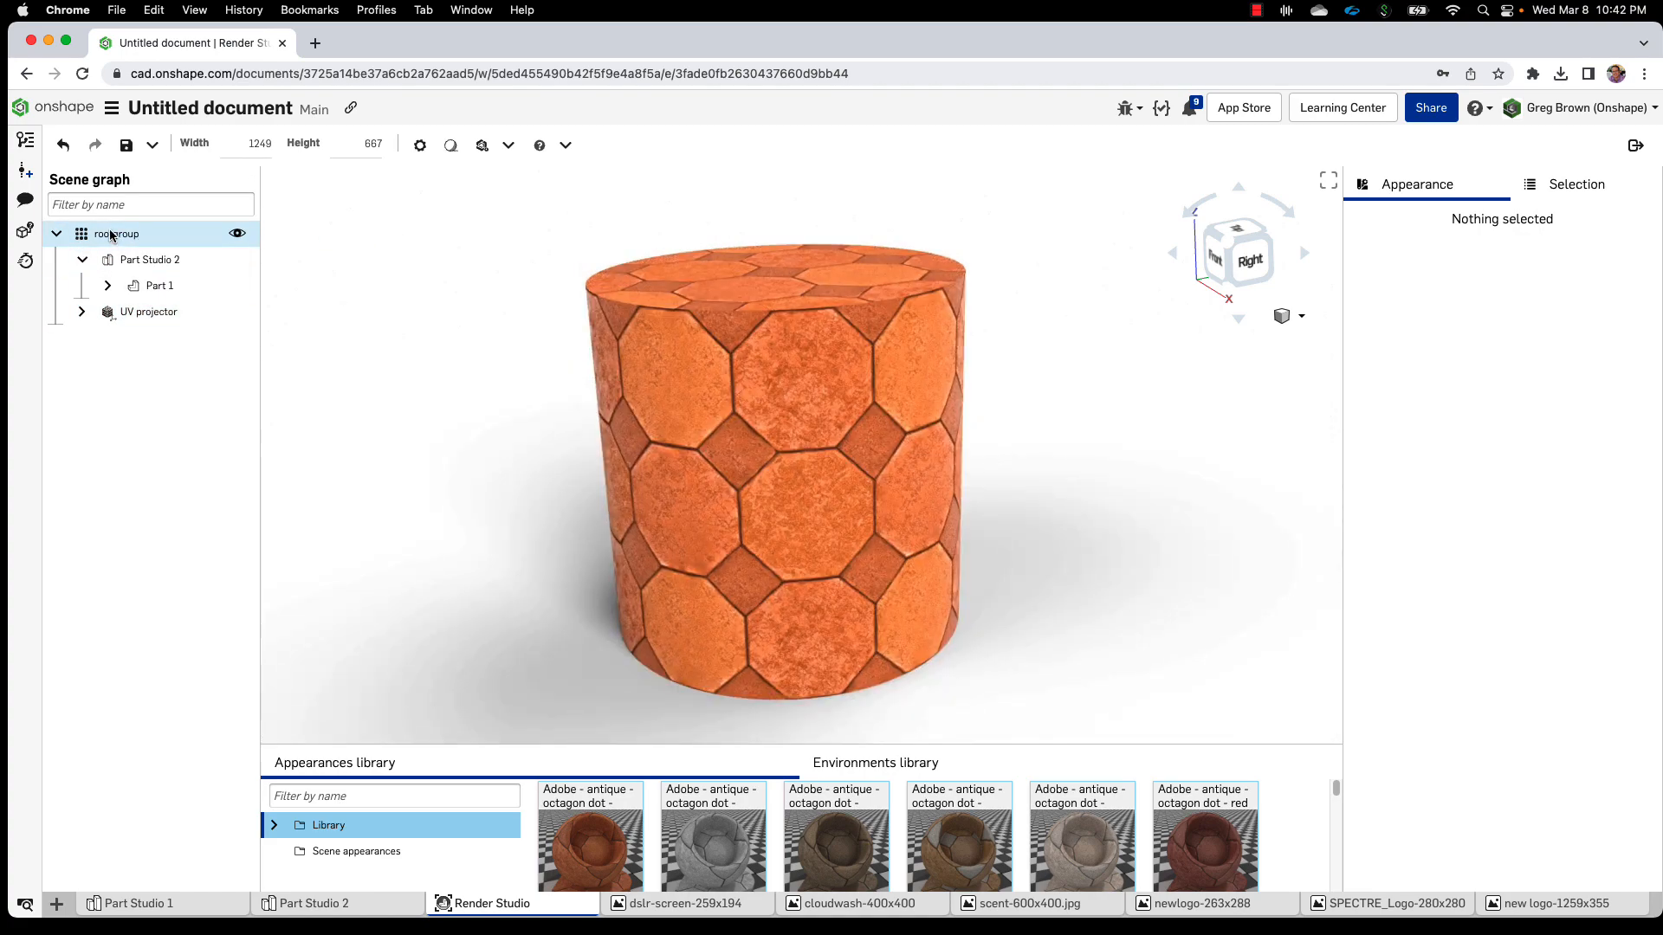
right_click(111, 235)
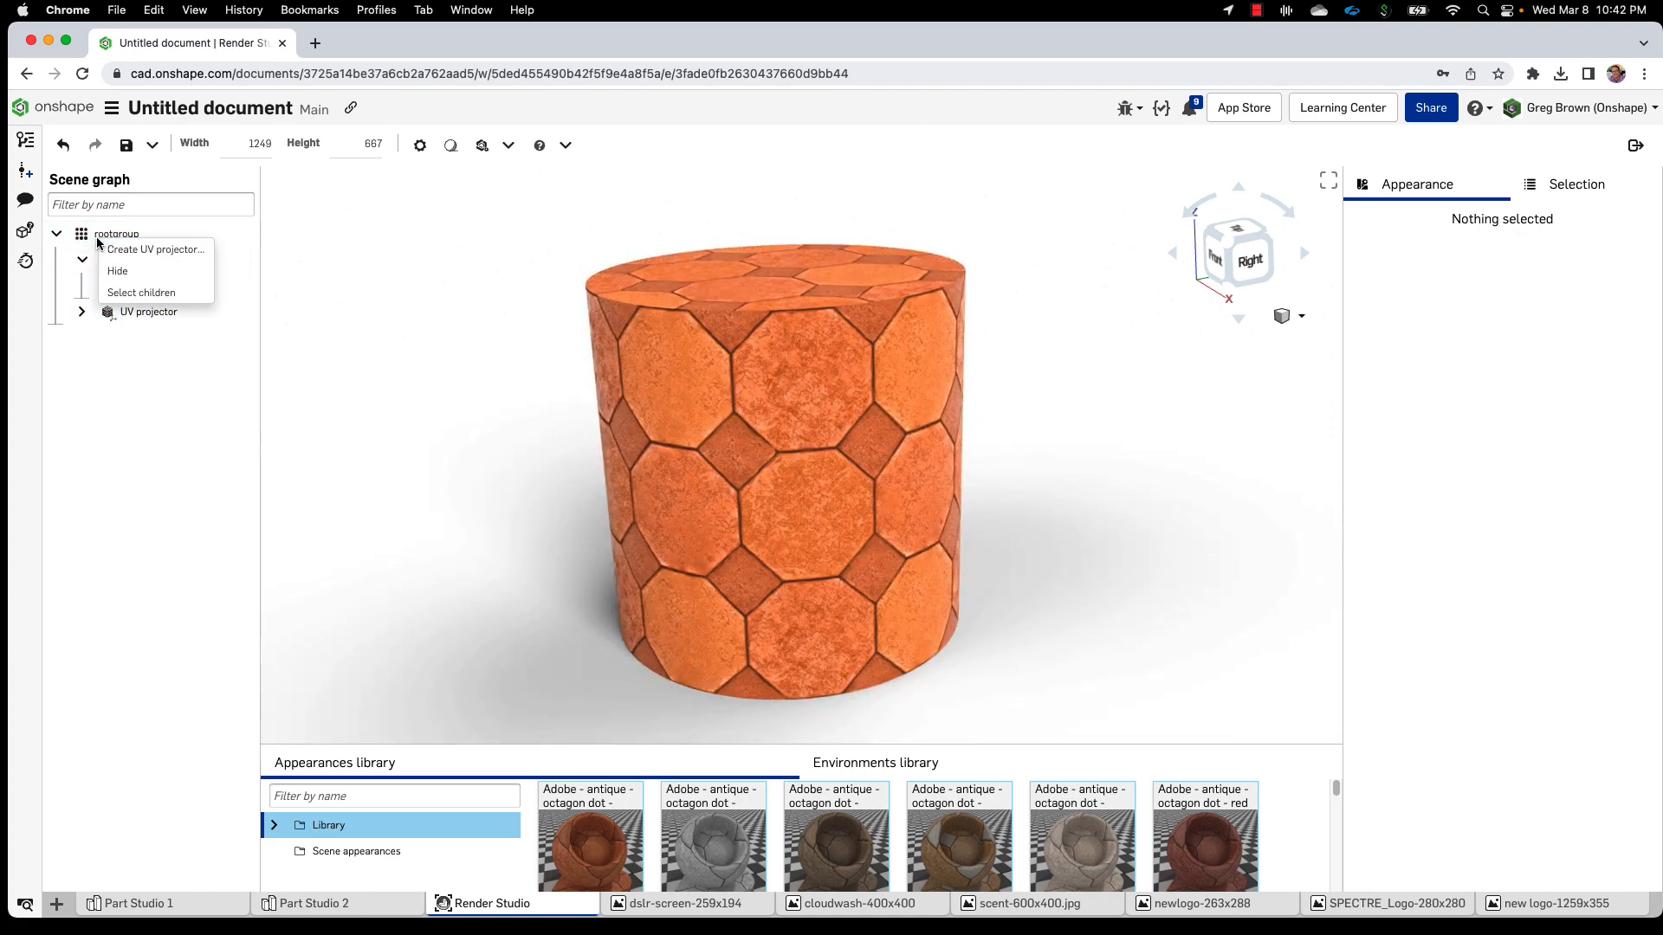
left_click(141, 250)
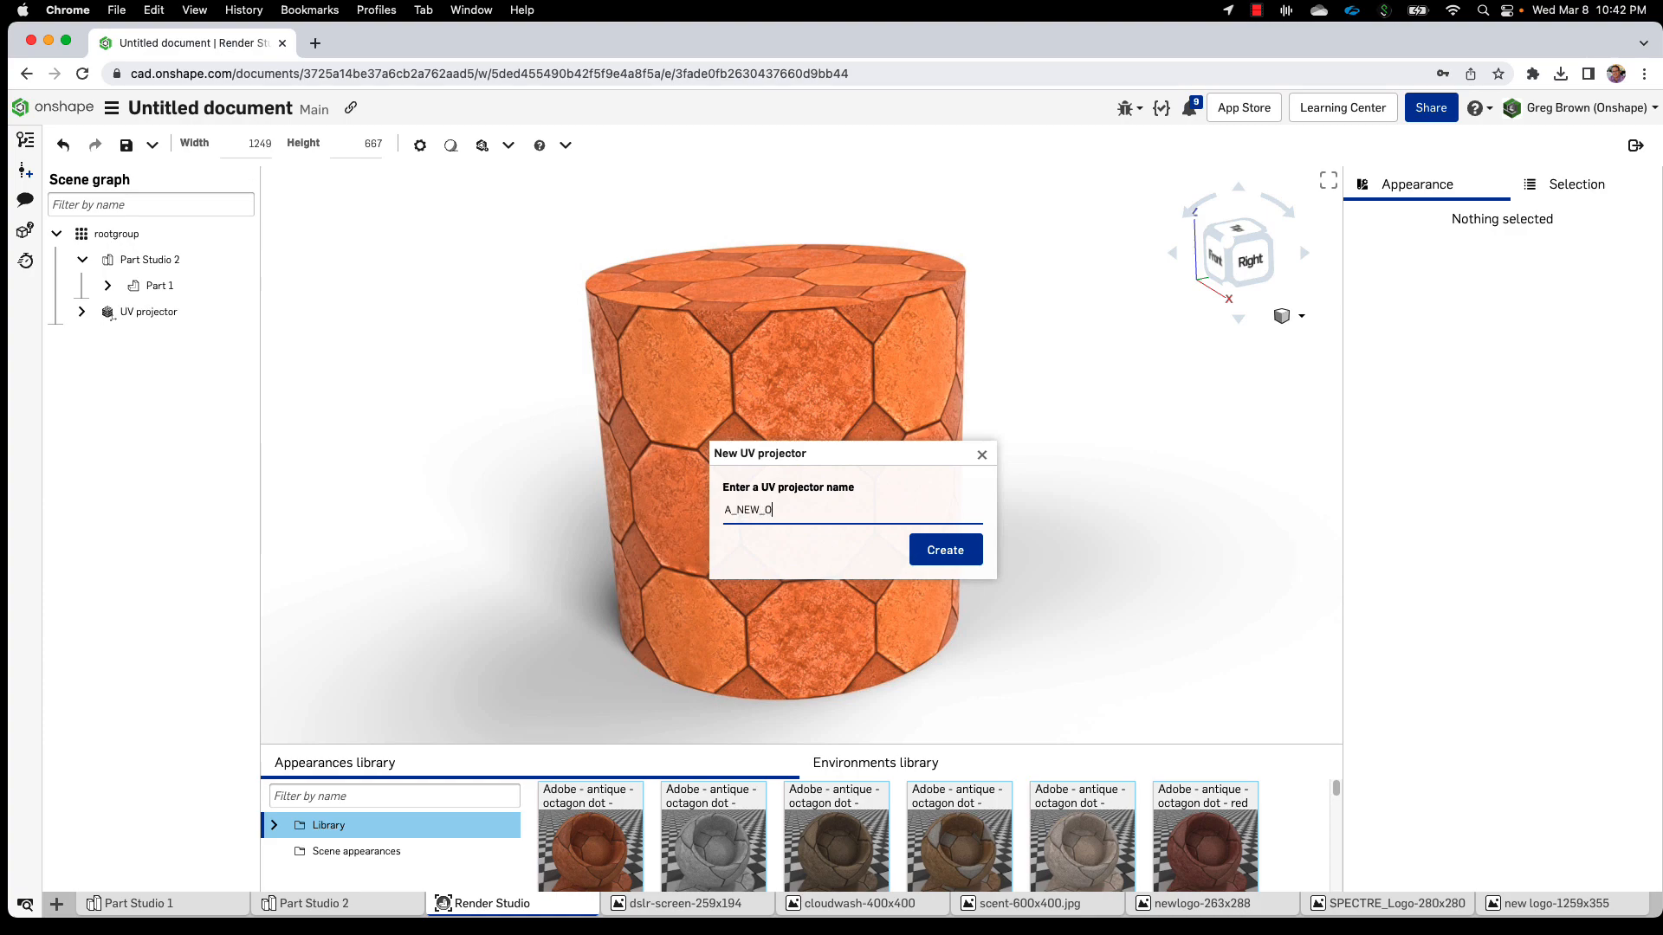
left_click(931, 561)
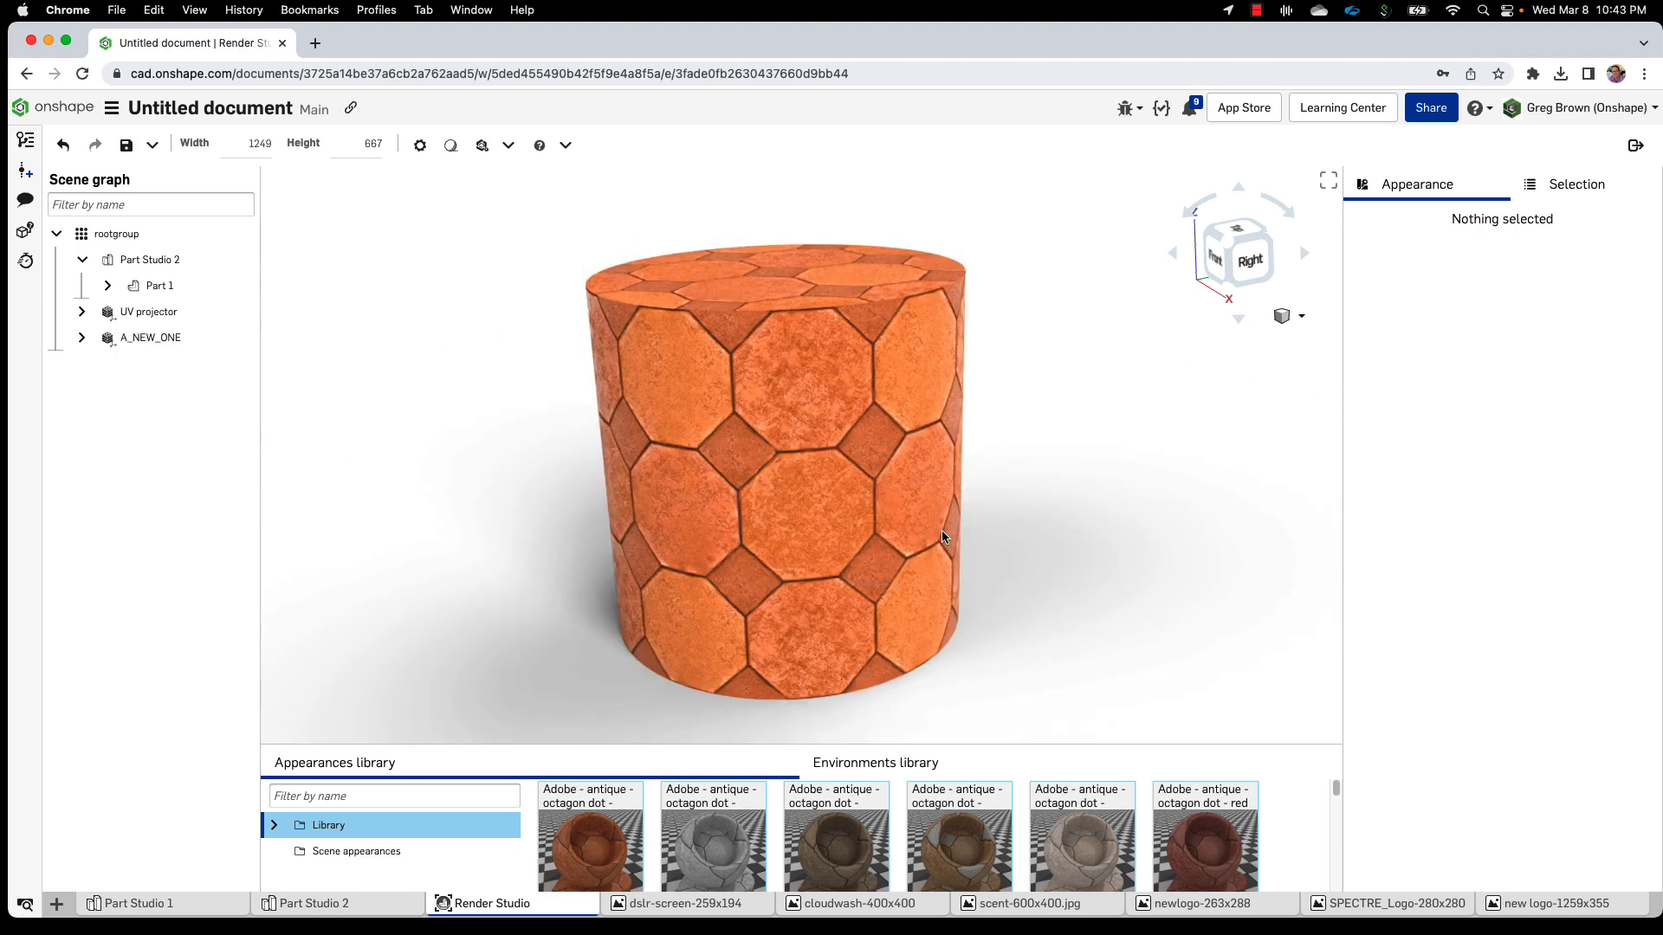
Expand A_NEW_ONE, select its child entry and open its Projector function
left_click(108, 343)
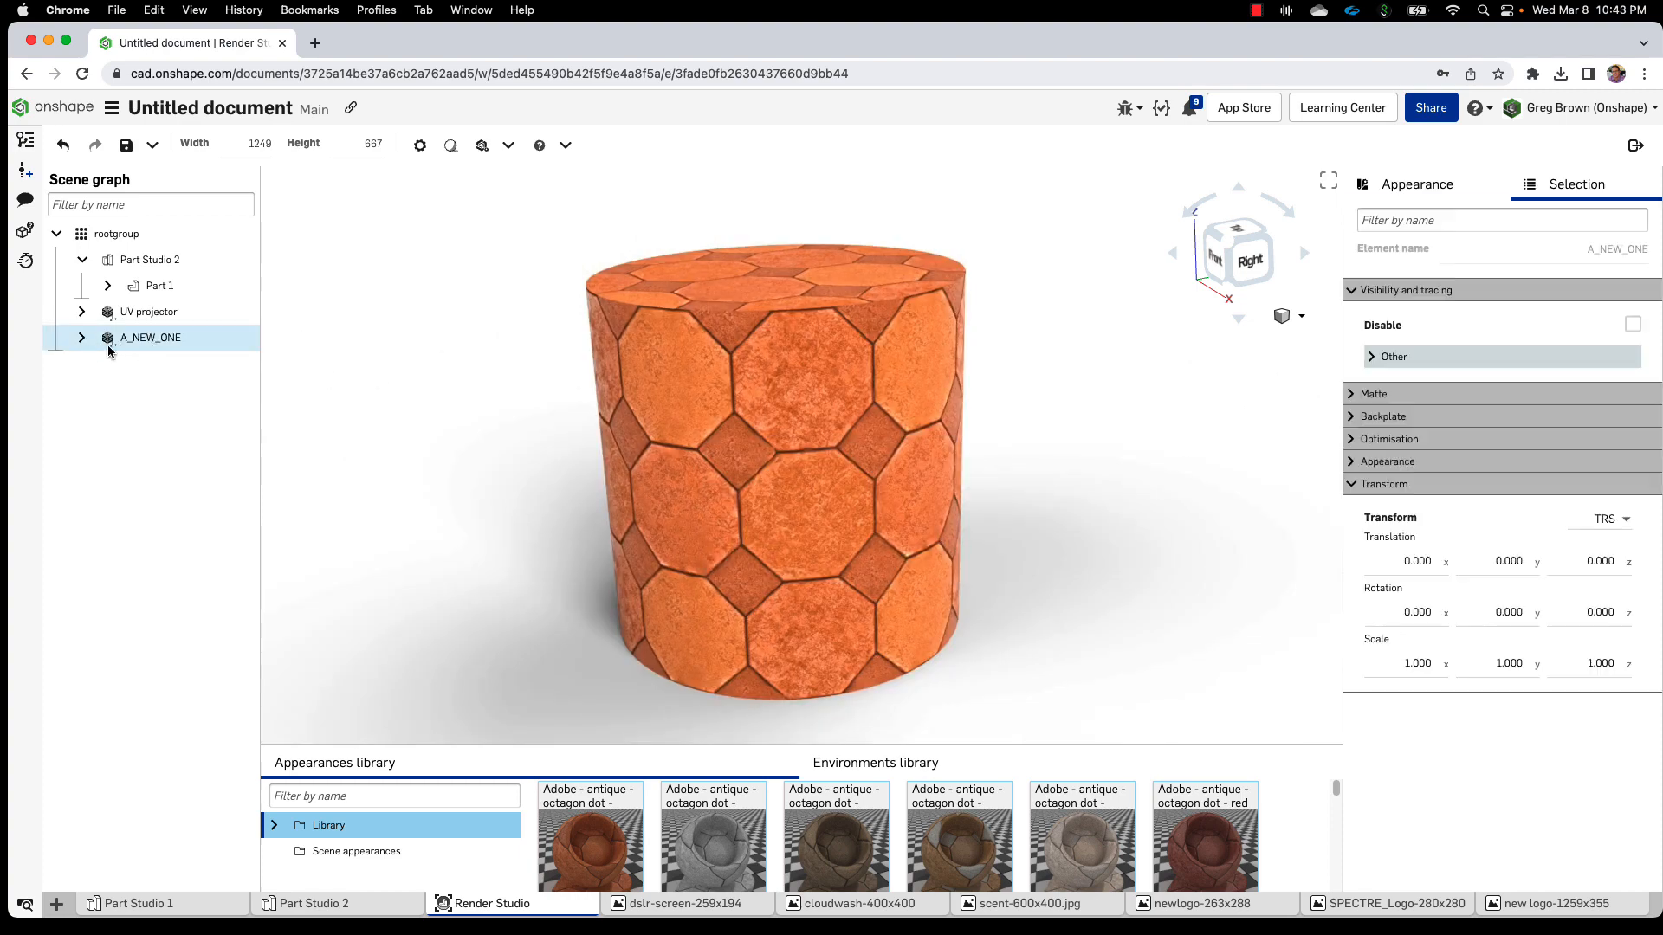
left_click(82, 338)
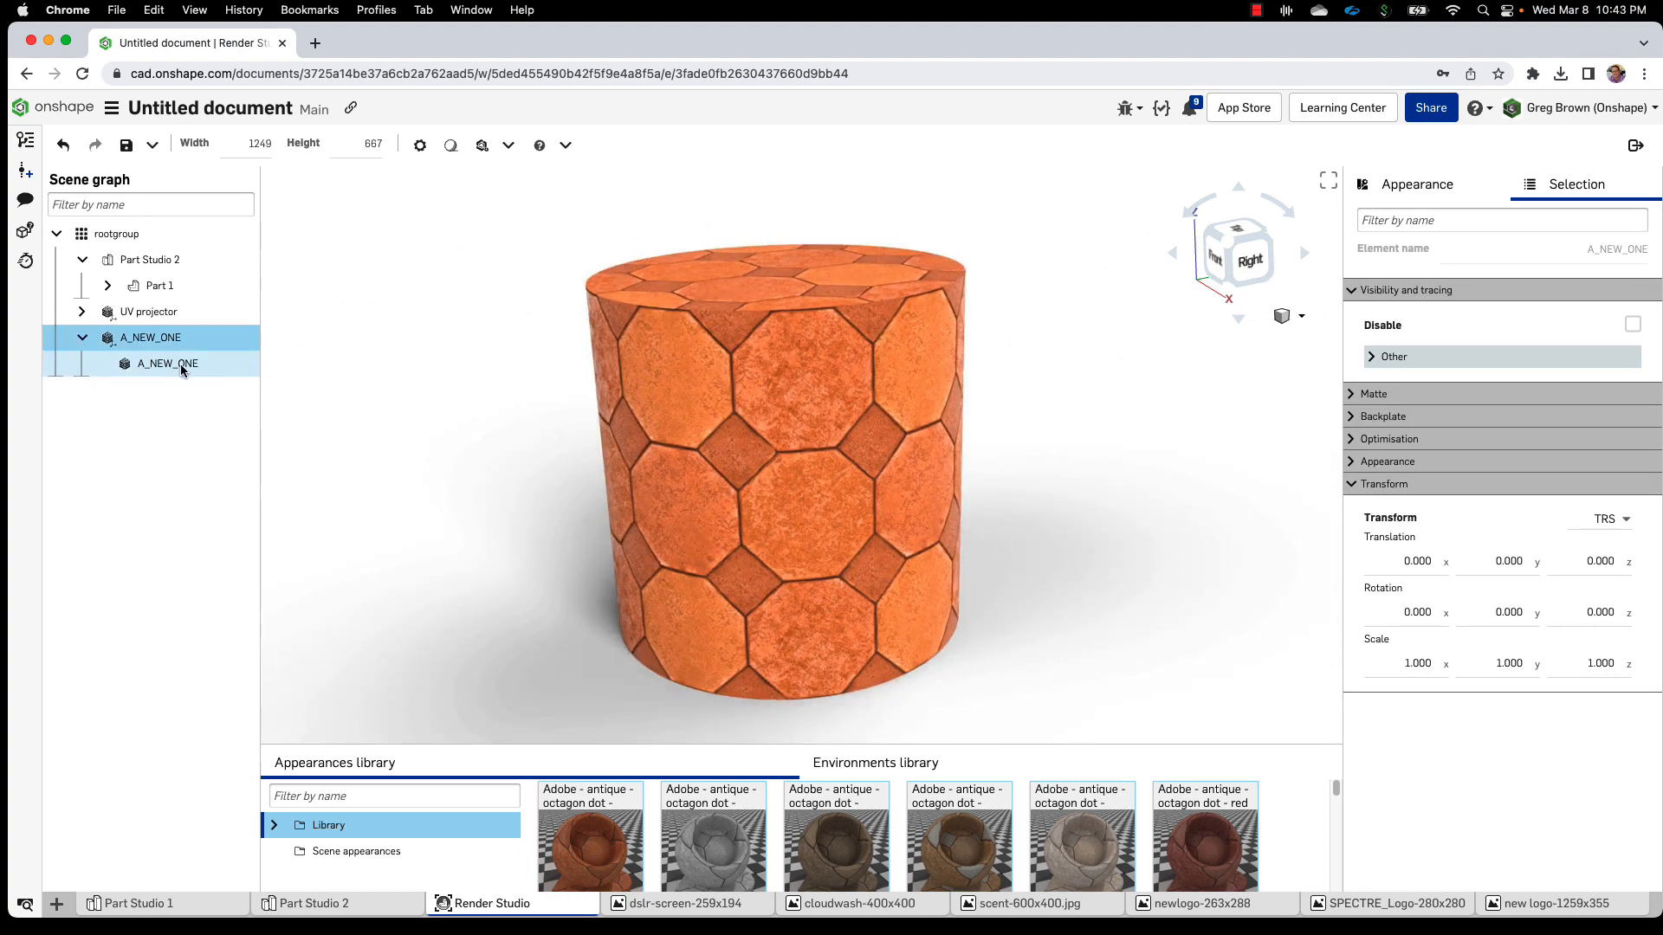
left_click(379, 350)
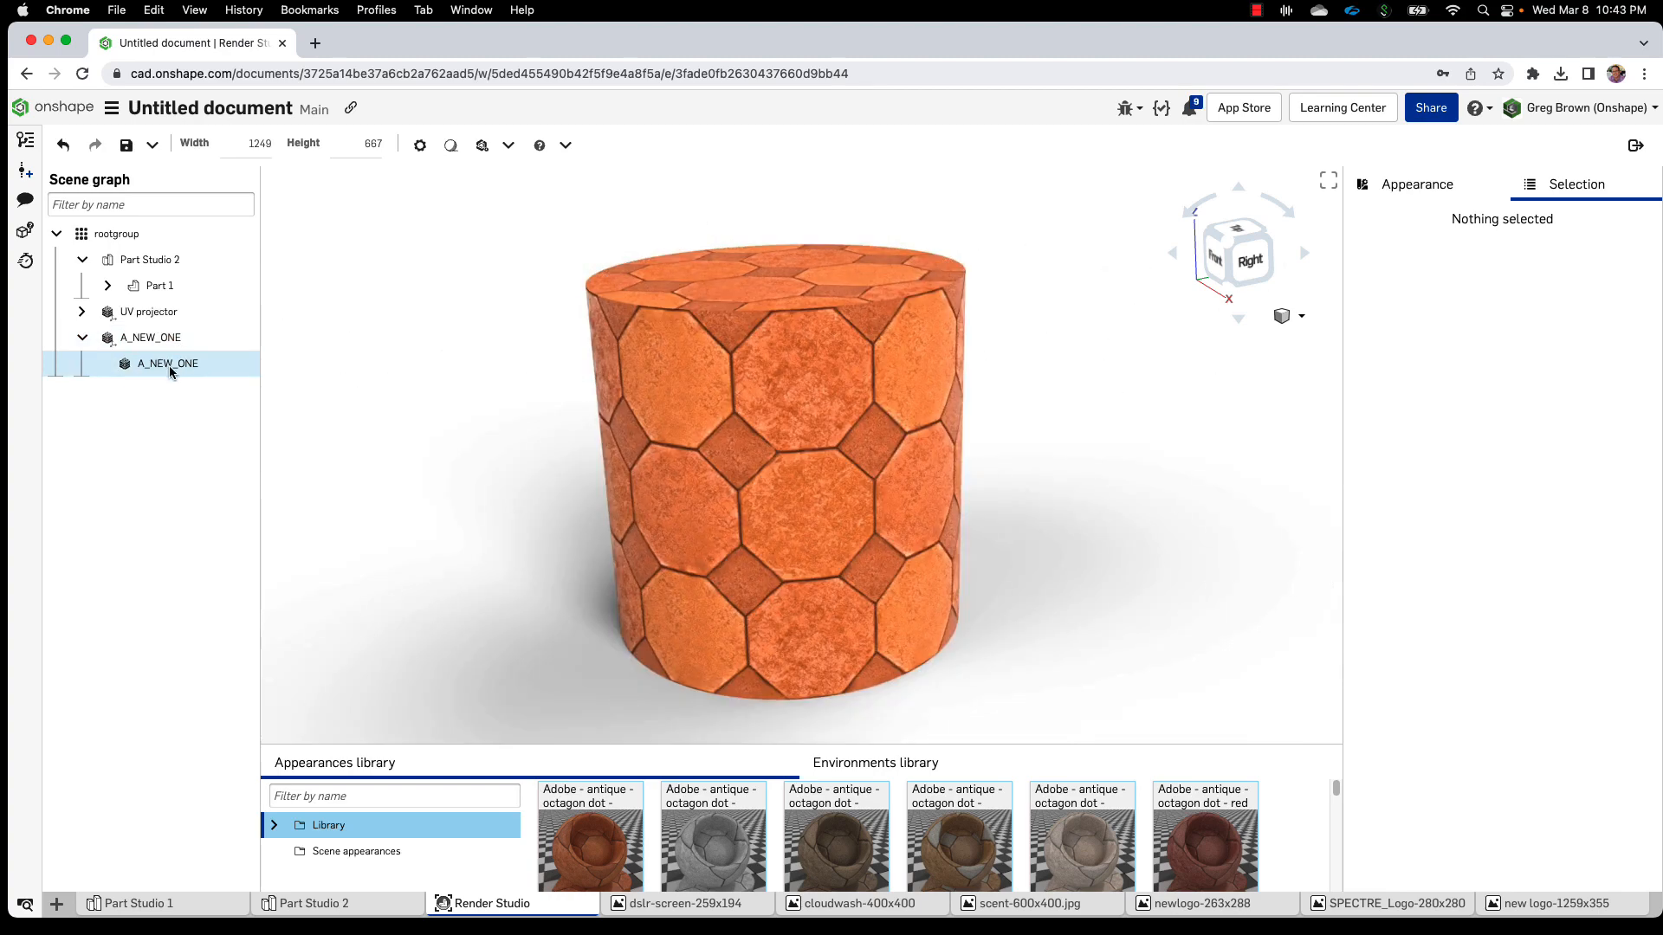
left_click(168, 366)
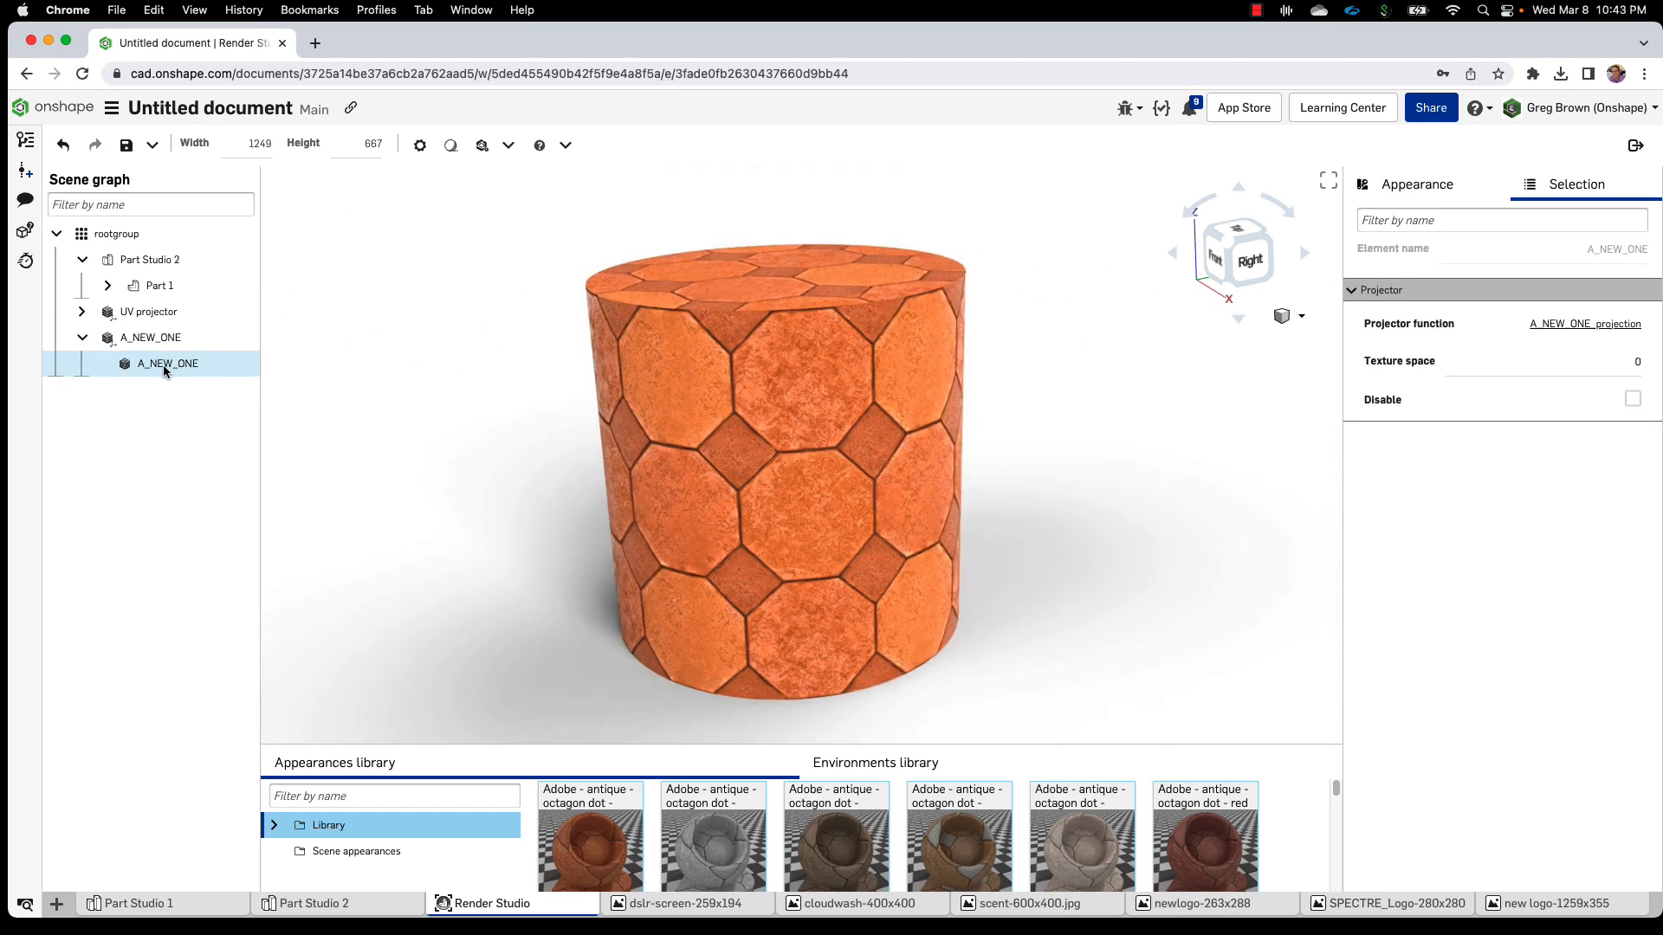
left_click(1574, 329)
Check texture_coordinate_object and projection_planar without changes, then collapse A_NEW_ONE
left_click(1597, 355)
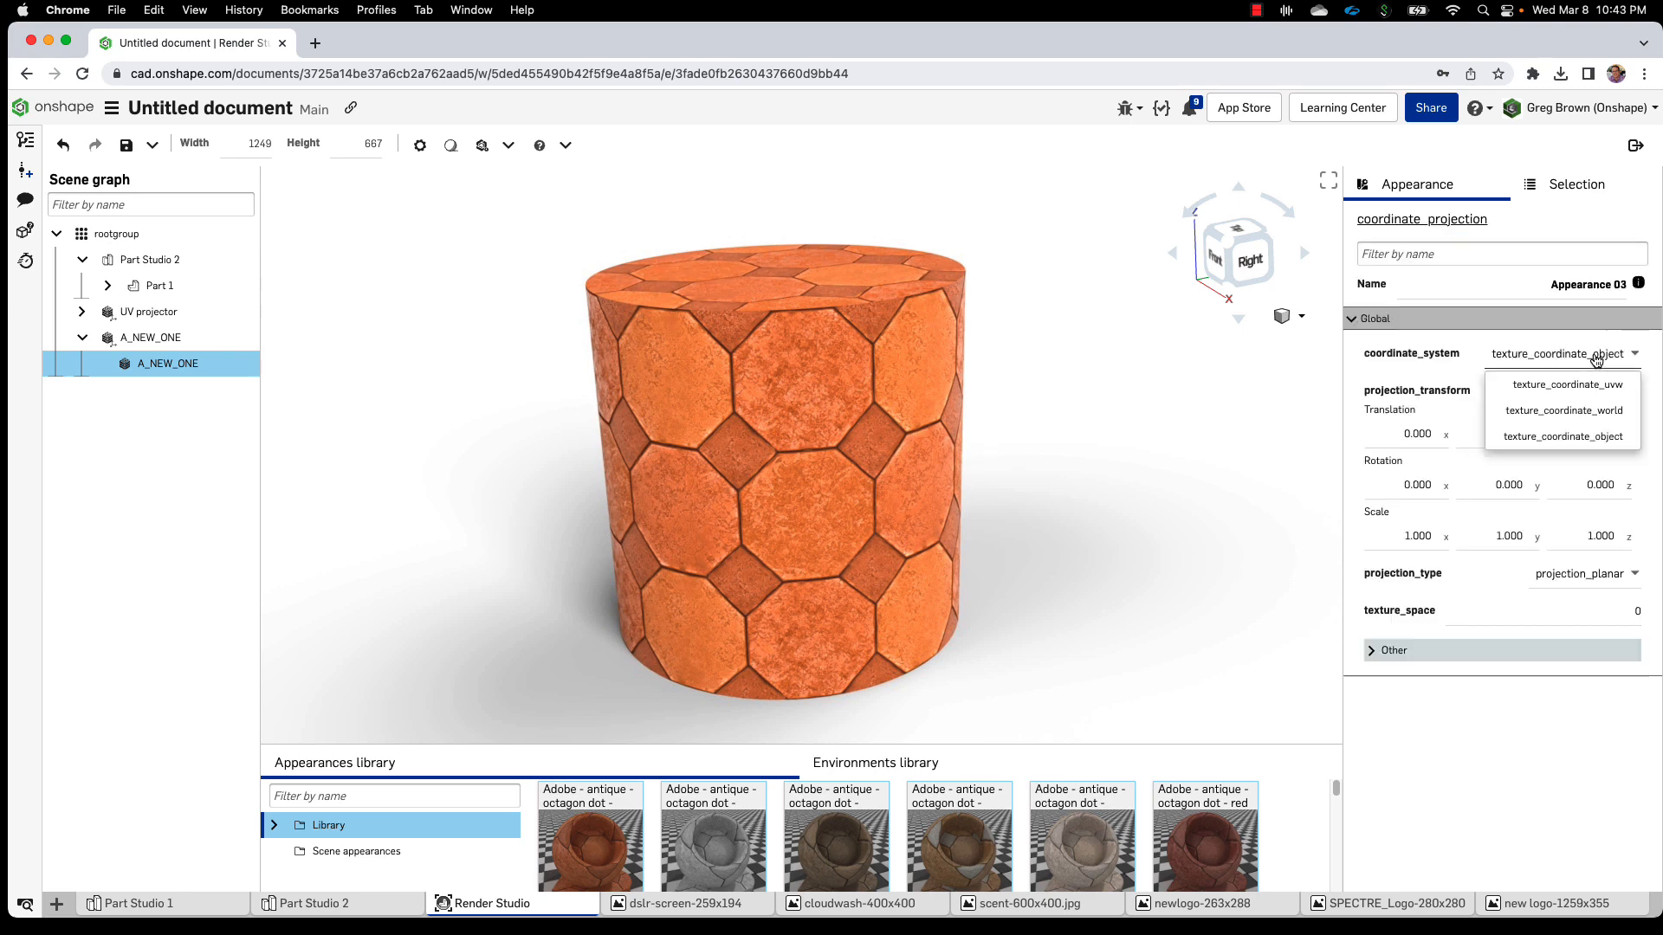
left_click(1516, 710)
left_click(1613, 577)
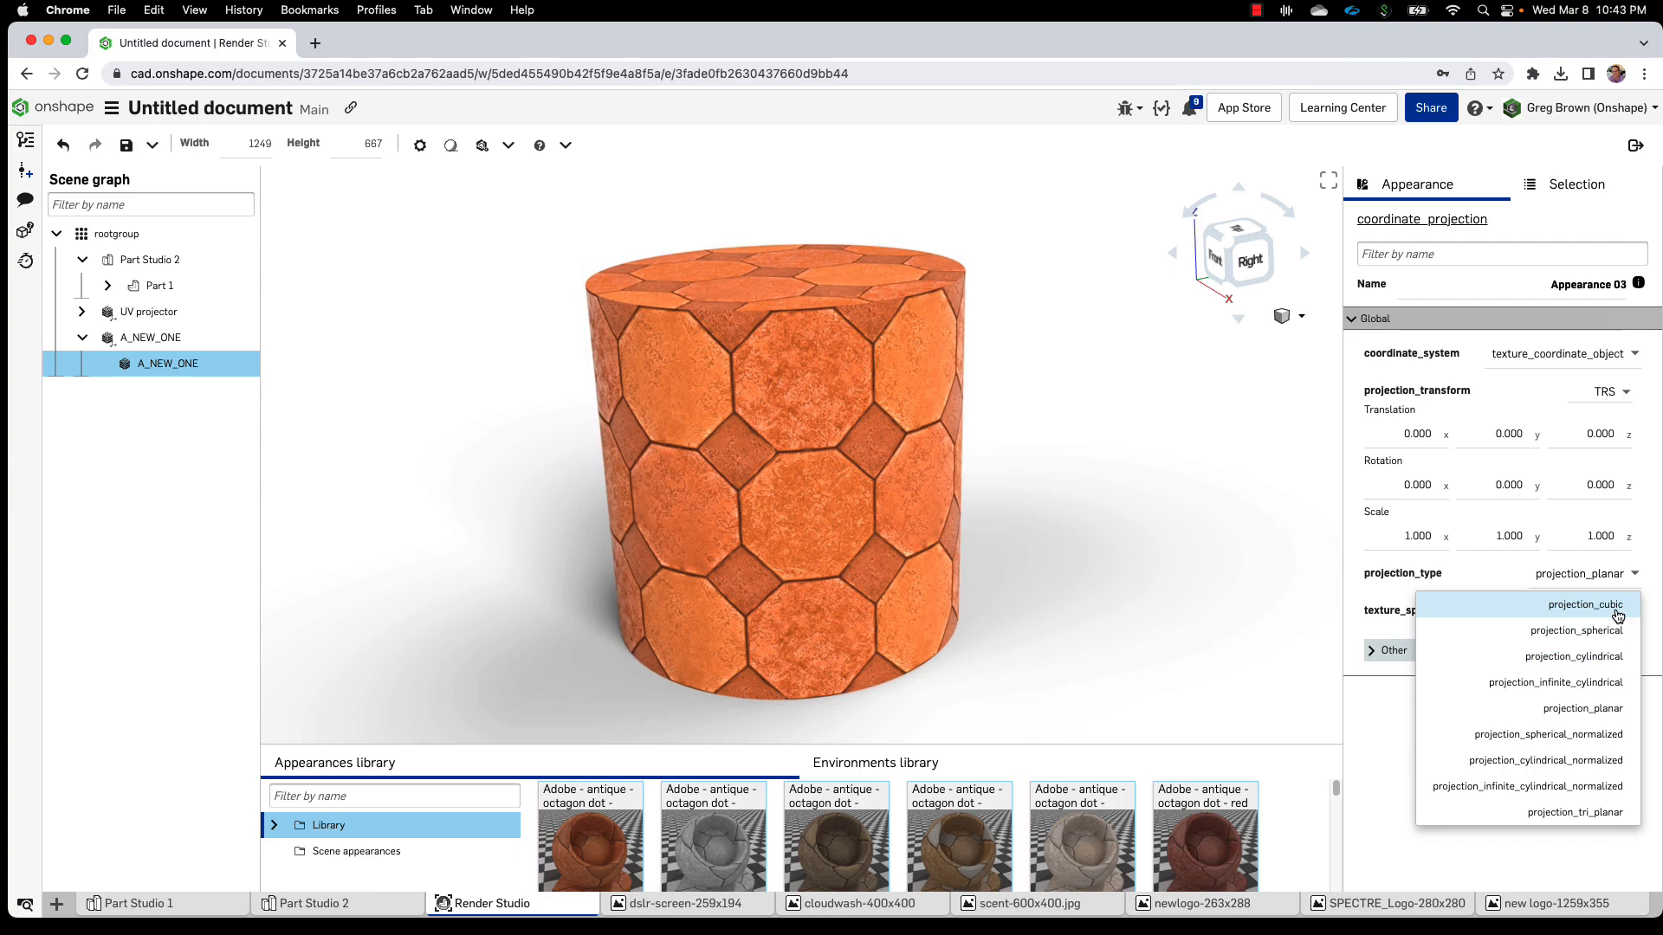
left_click(1582, 711)
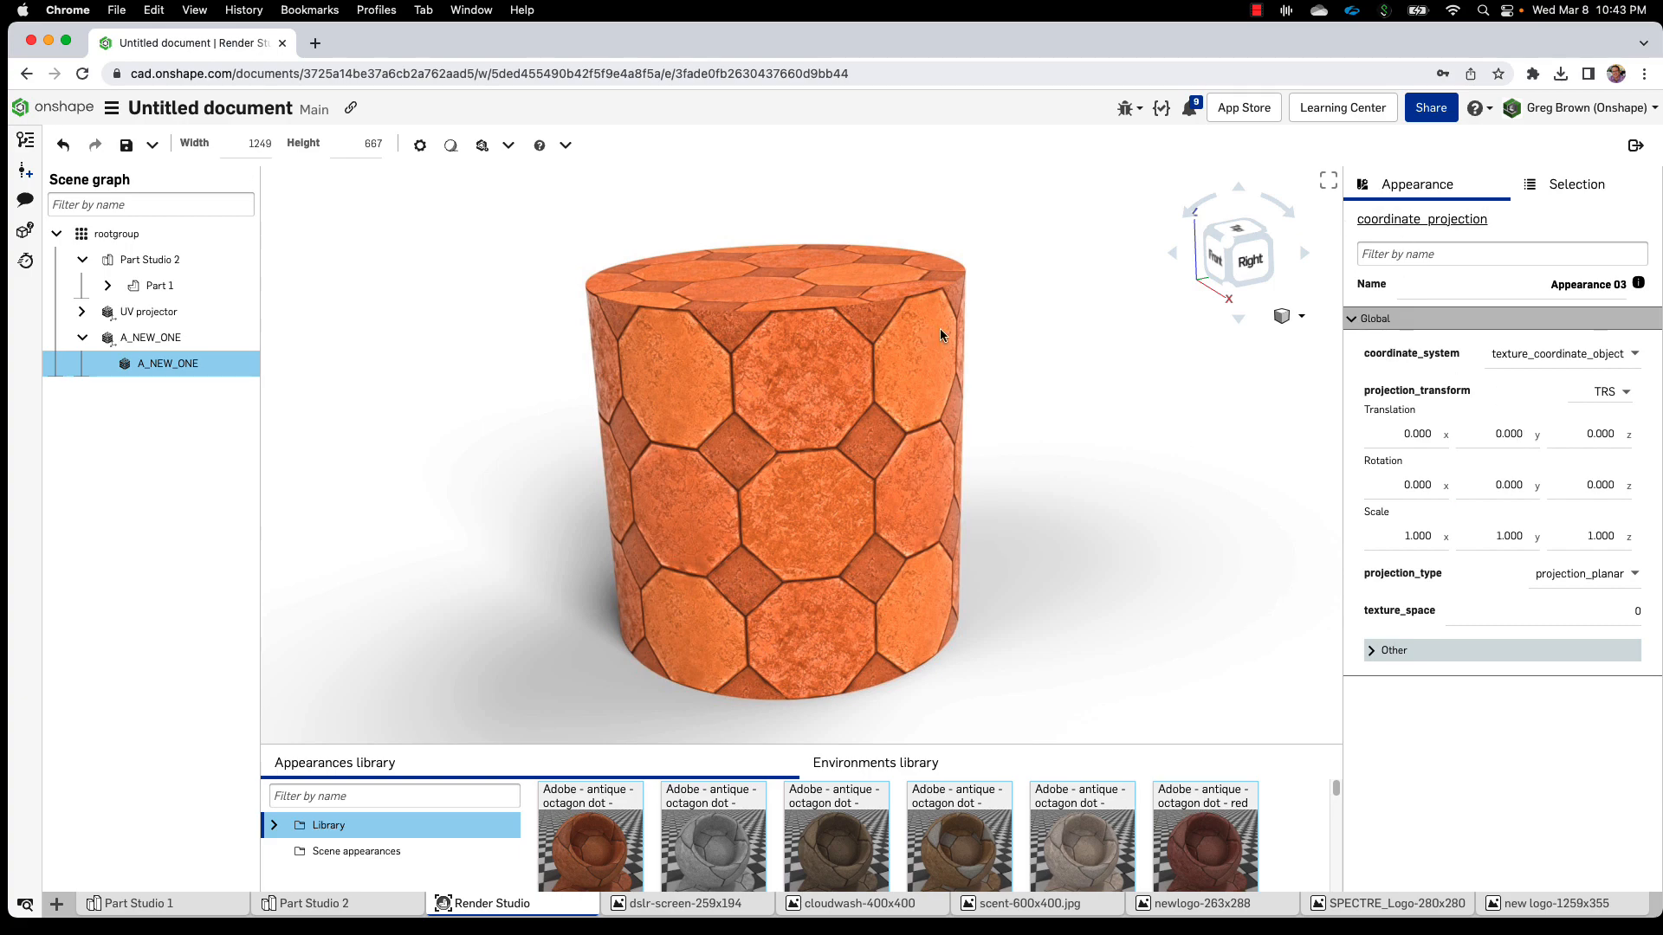
left_click(82, 338)
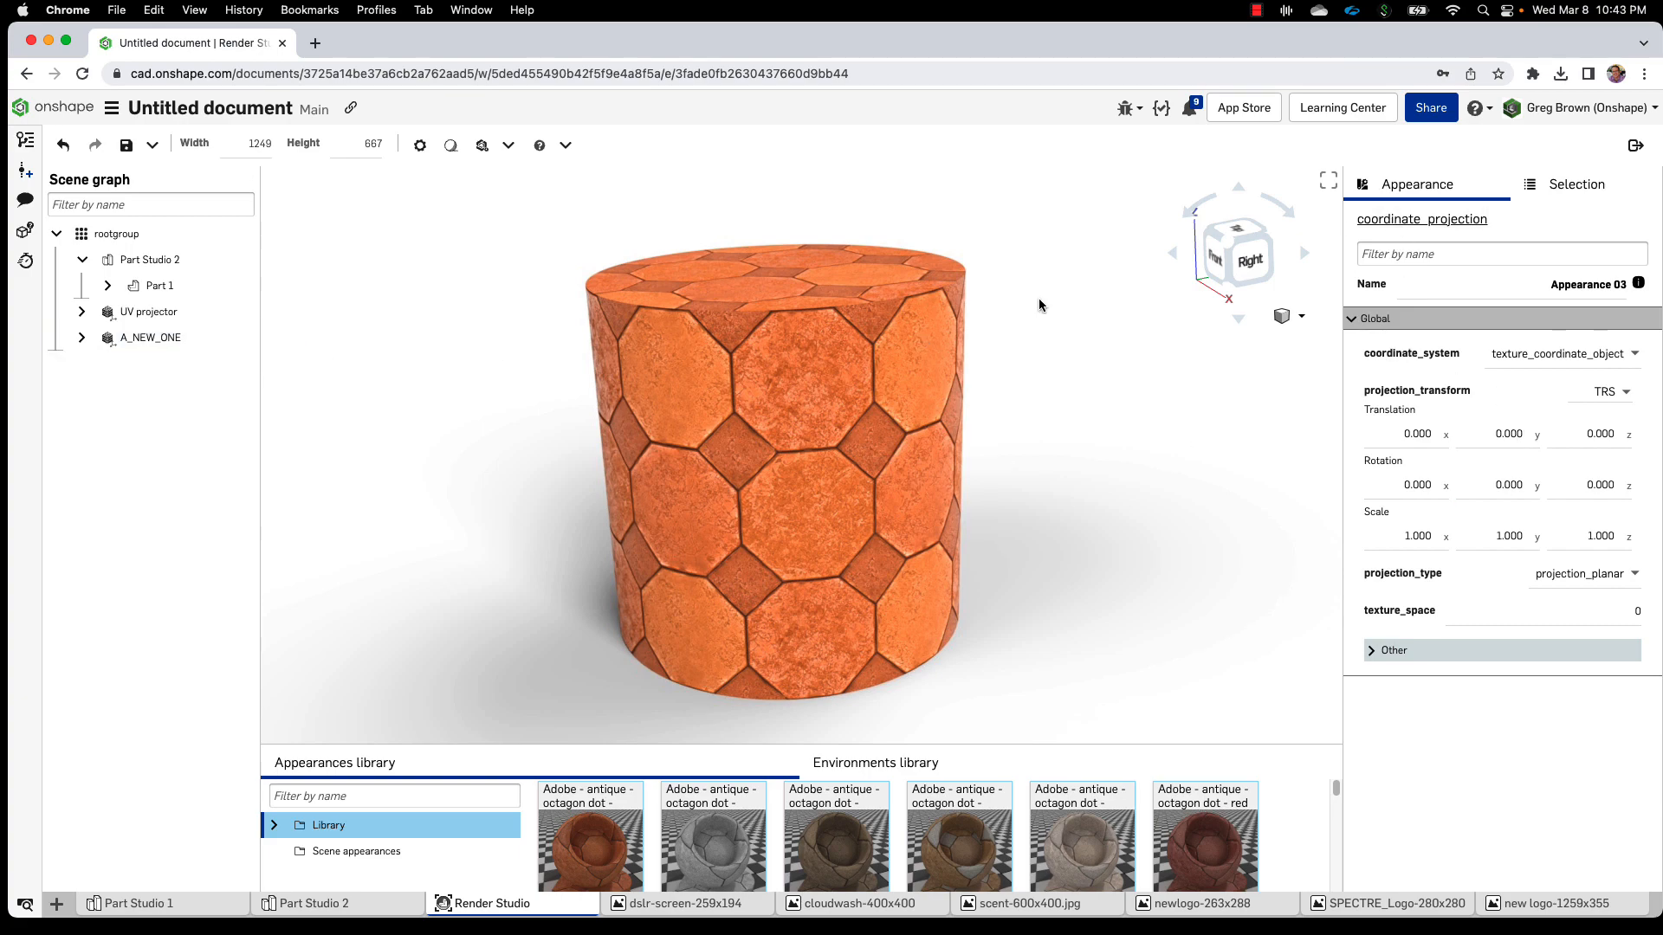
Assign the A_NEW_ONE projector to the cylinder Part 1 so its octagon tiles streak vertically
left_click(800, 452)
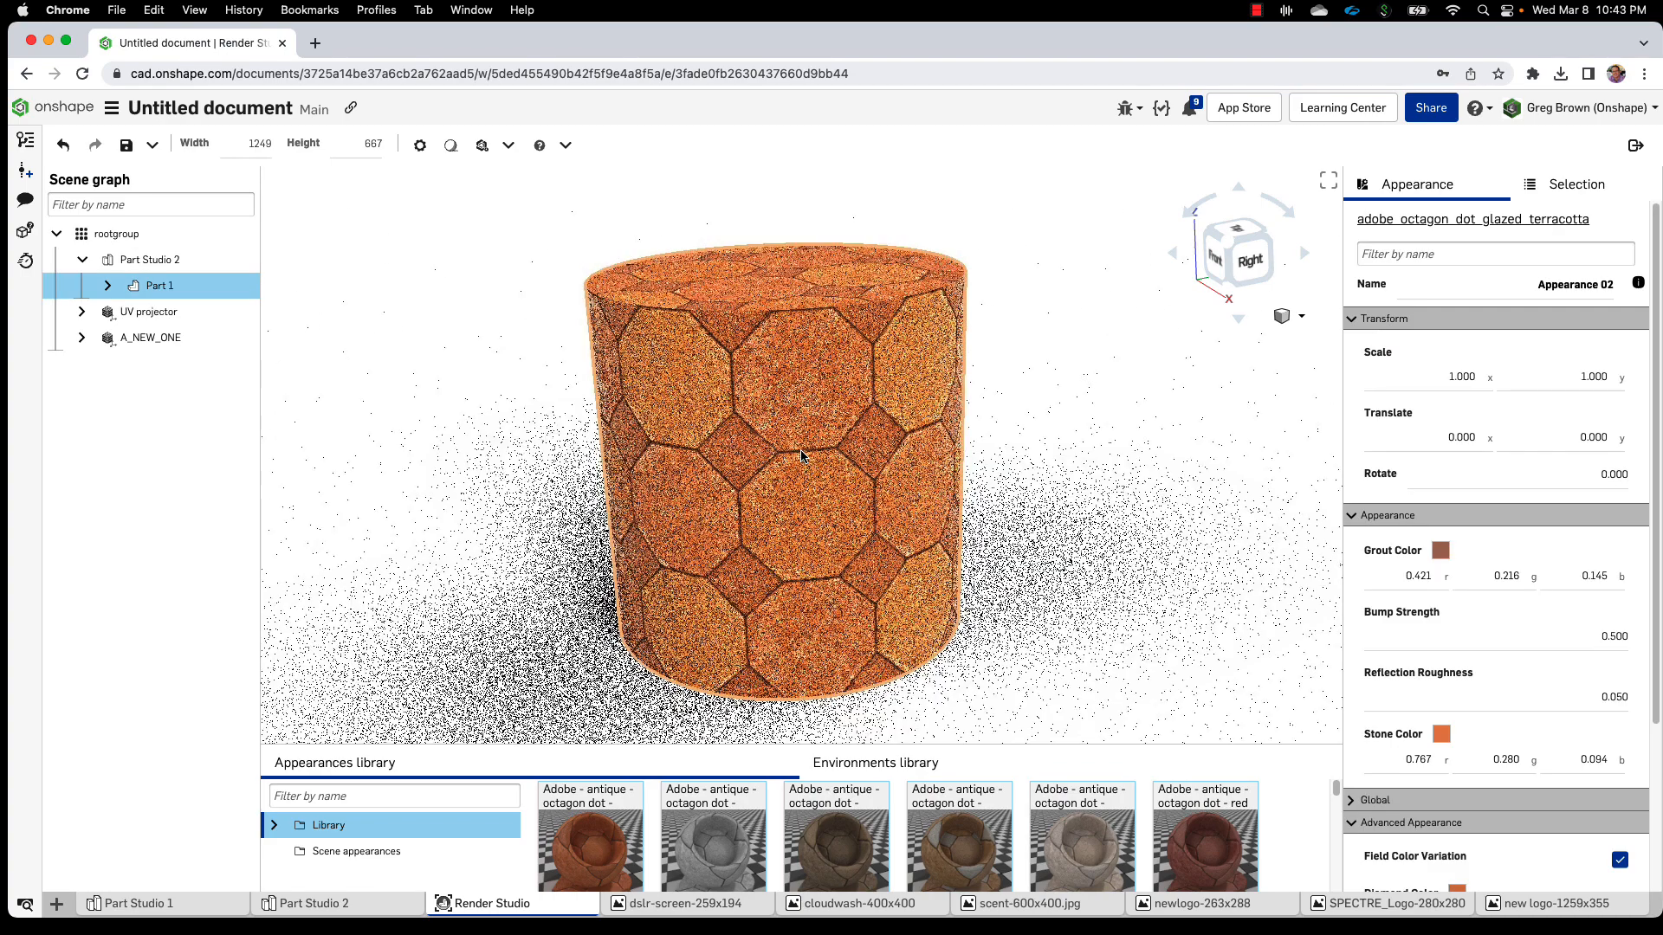
left_click(1579, 199)
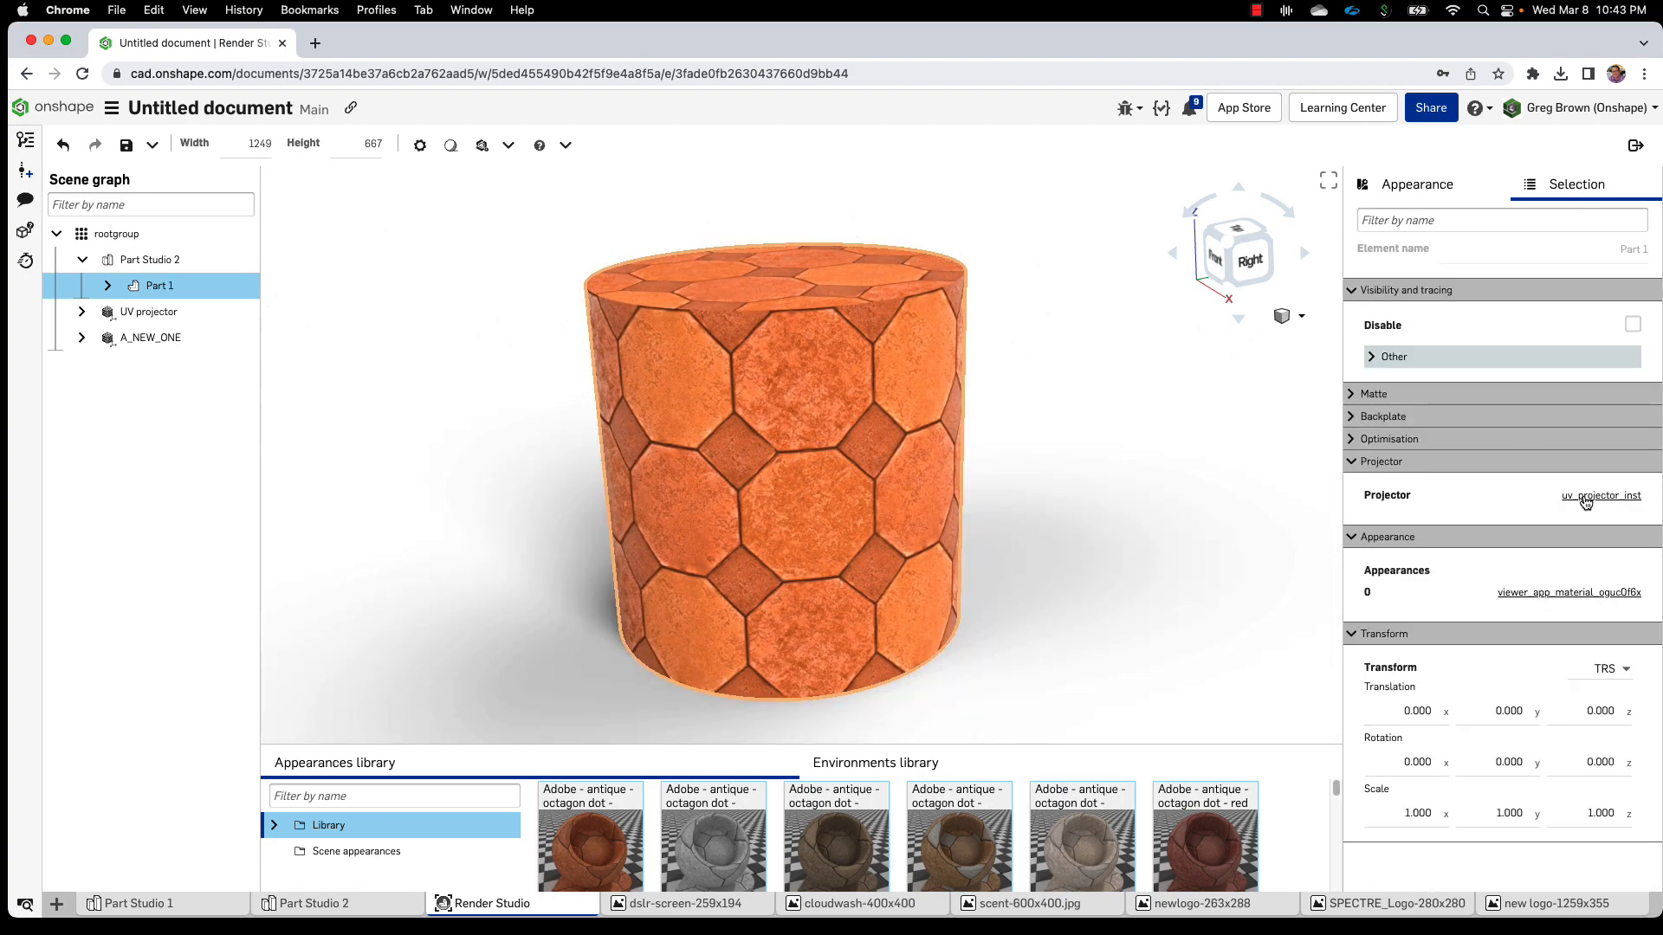
left_click_drag(156, 338, 336, 336)
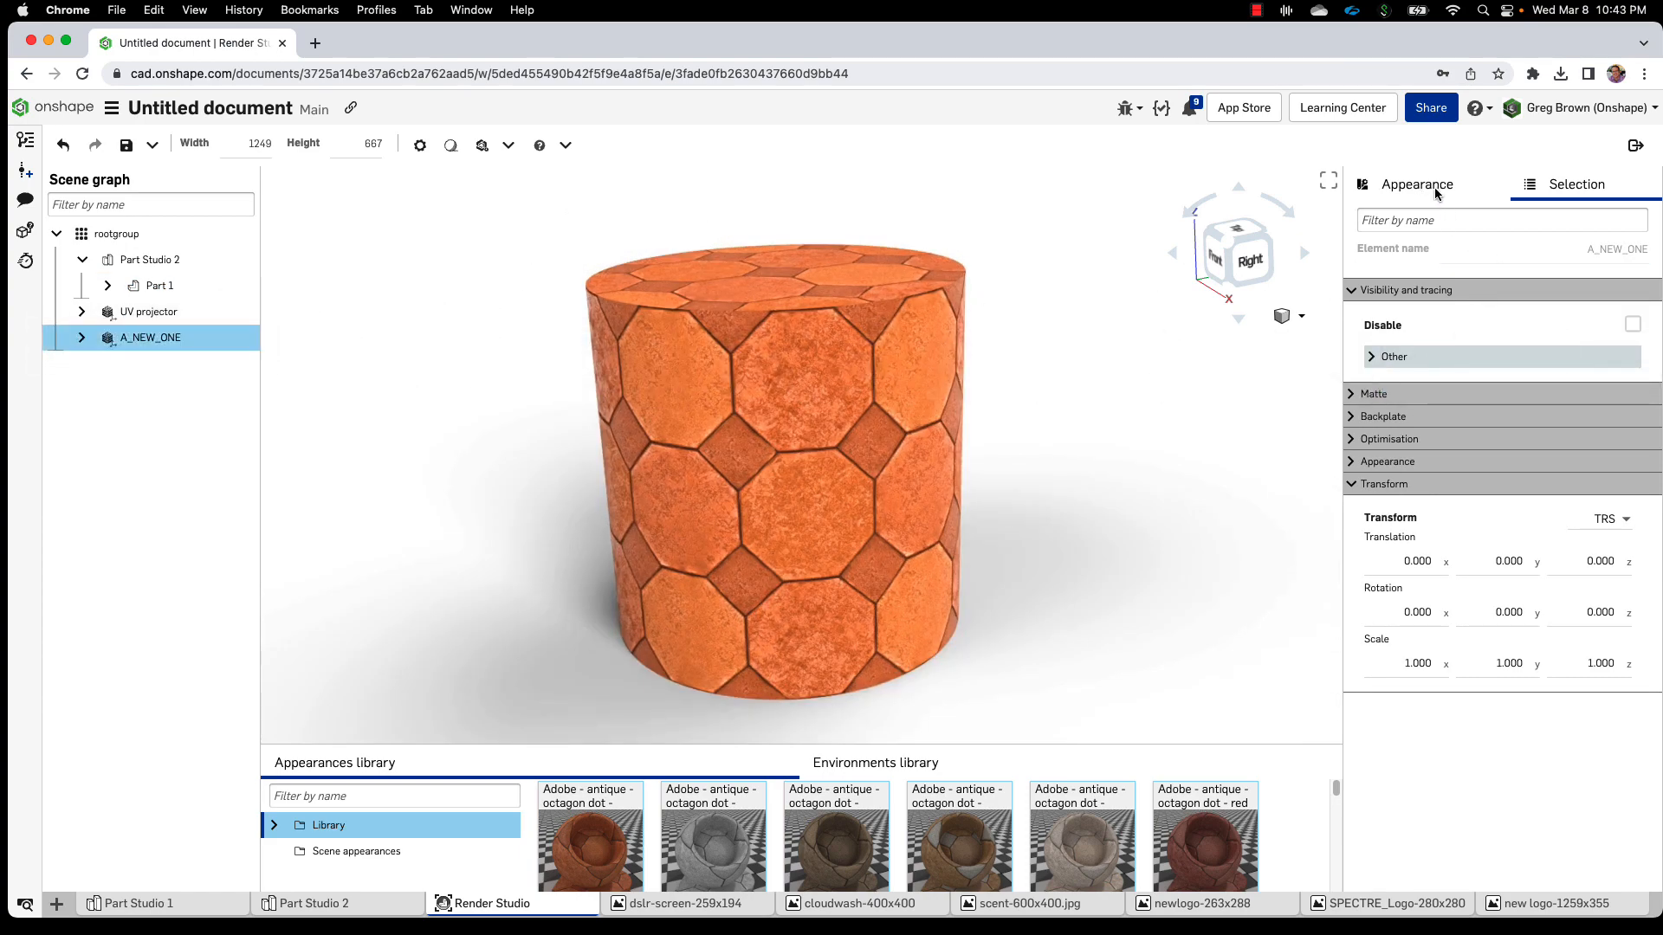
left_click(864, 462)
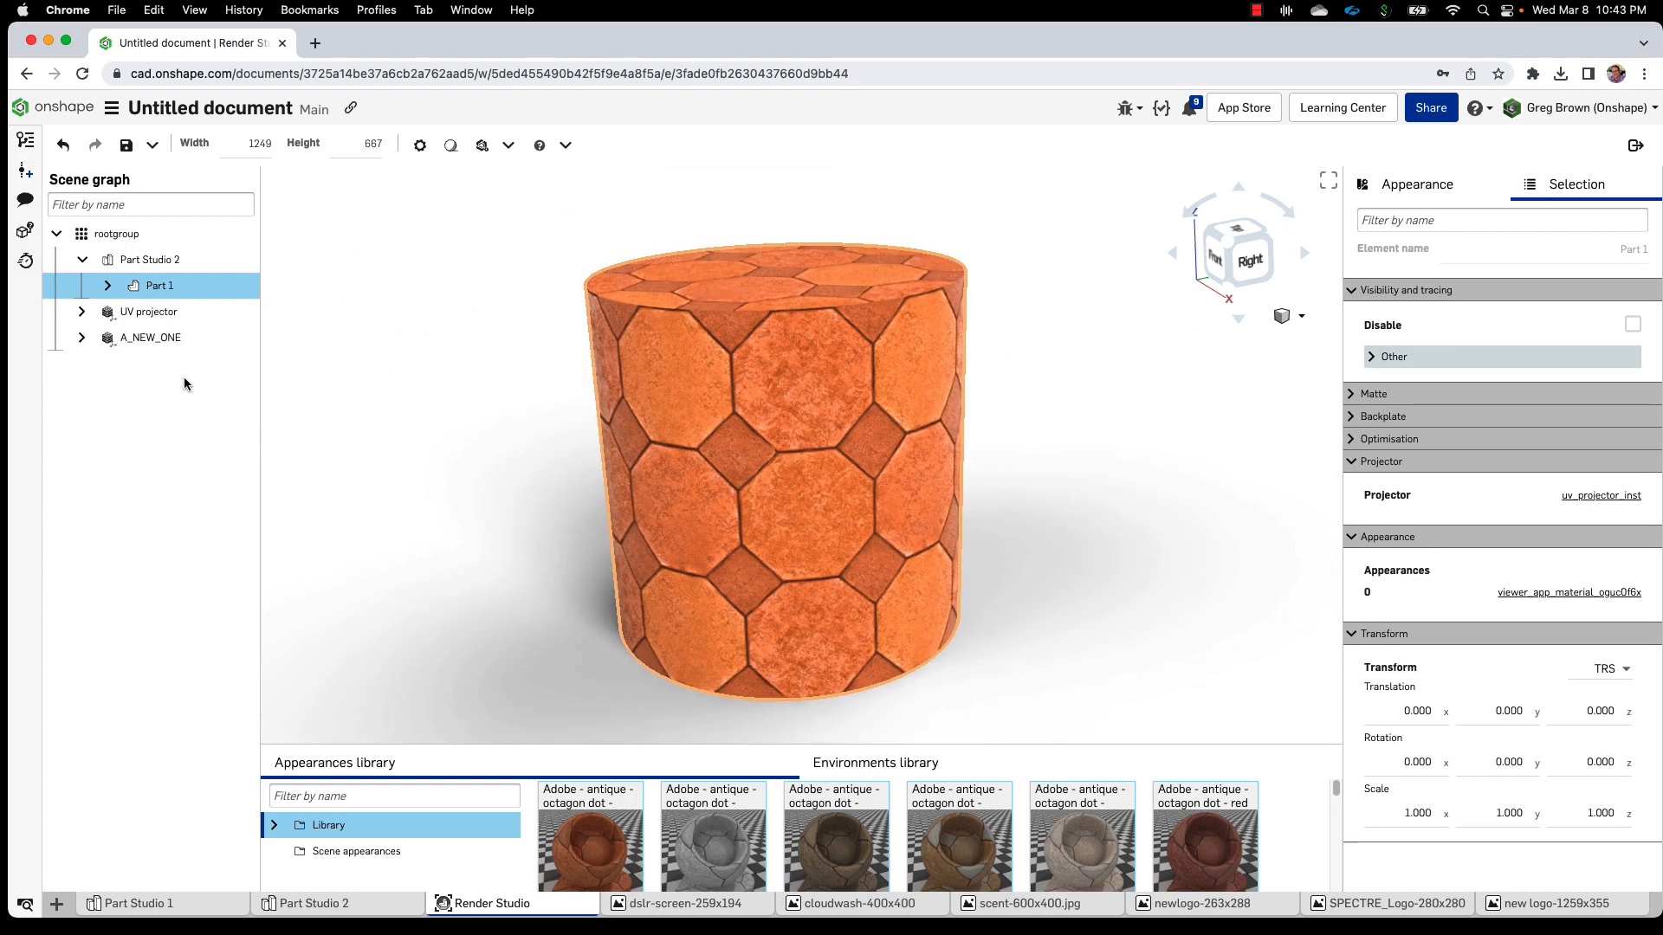
left_click_drag(165, 337, 287, 376)
left_click_drag(181, 350, 164, 340)
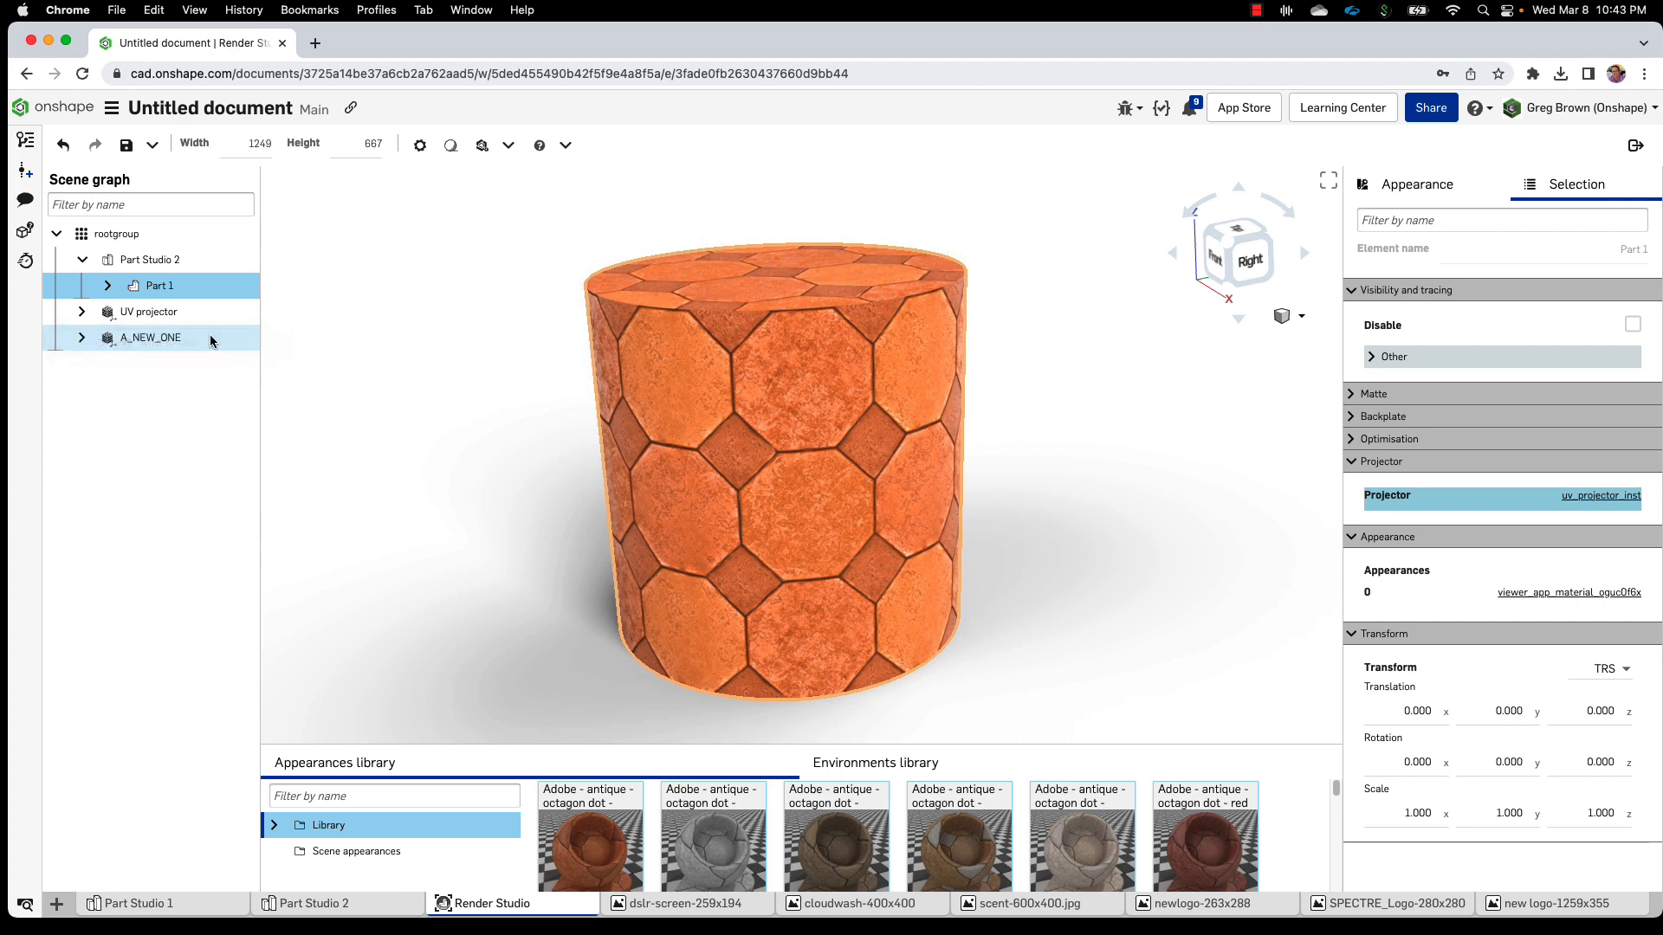
left_click(81, 338)
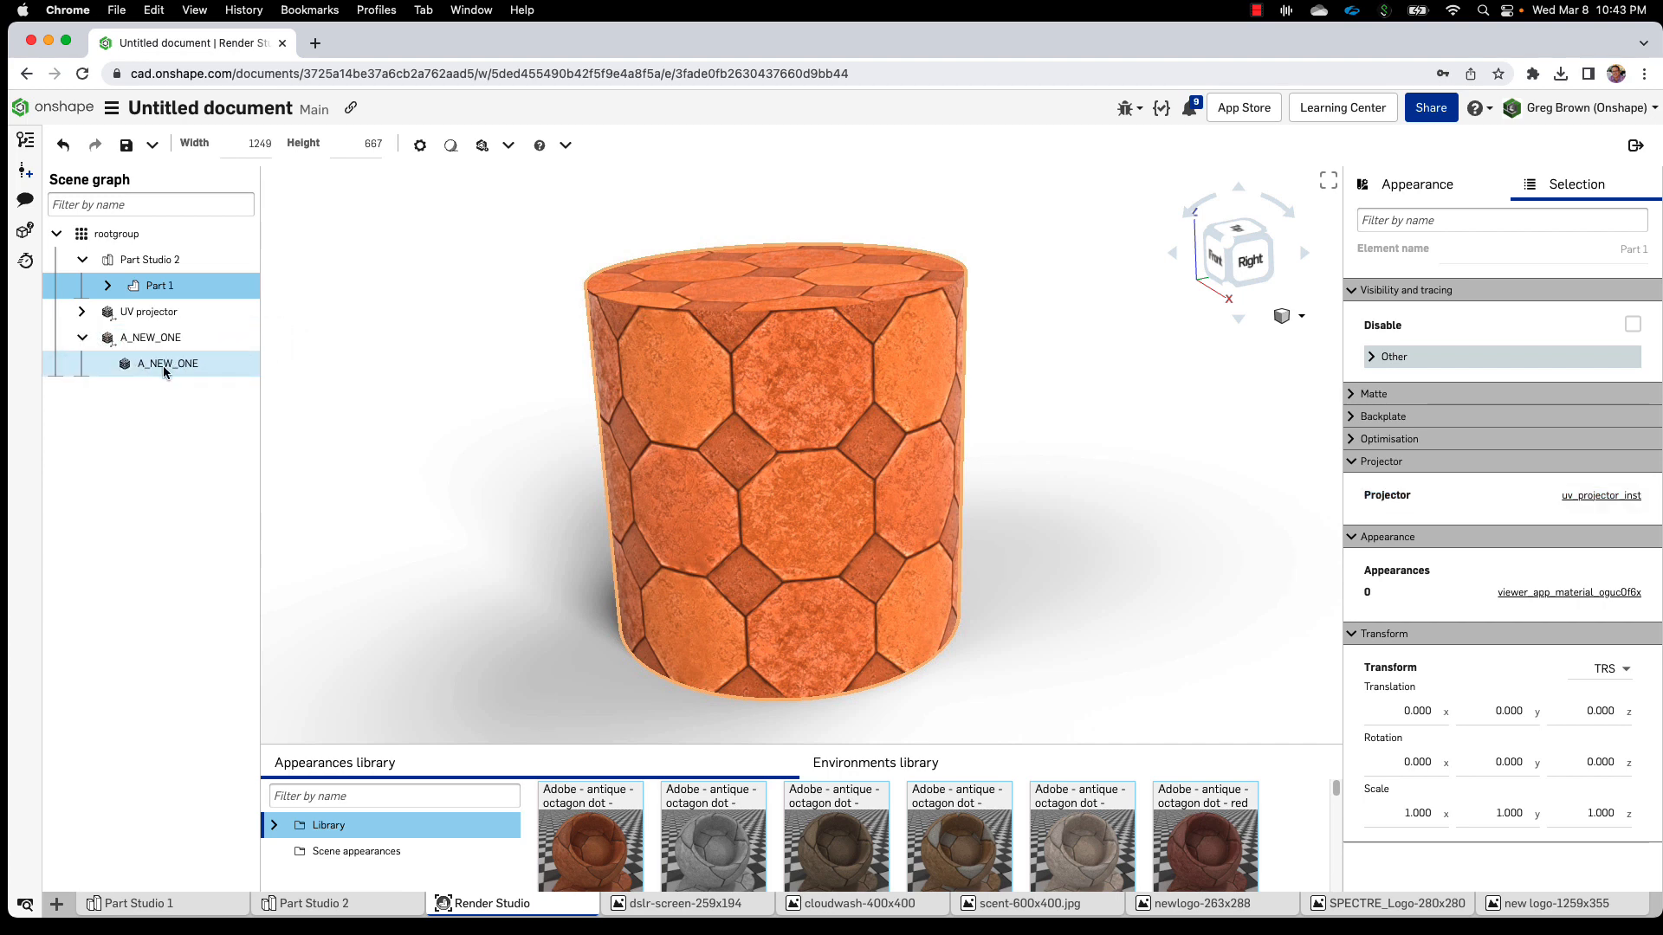
left_click(82, 338)
left_click_drag(120, 341, 1479, 497)
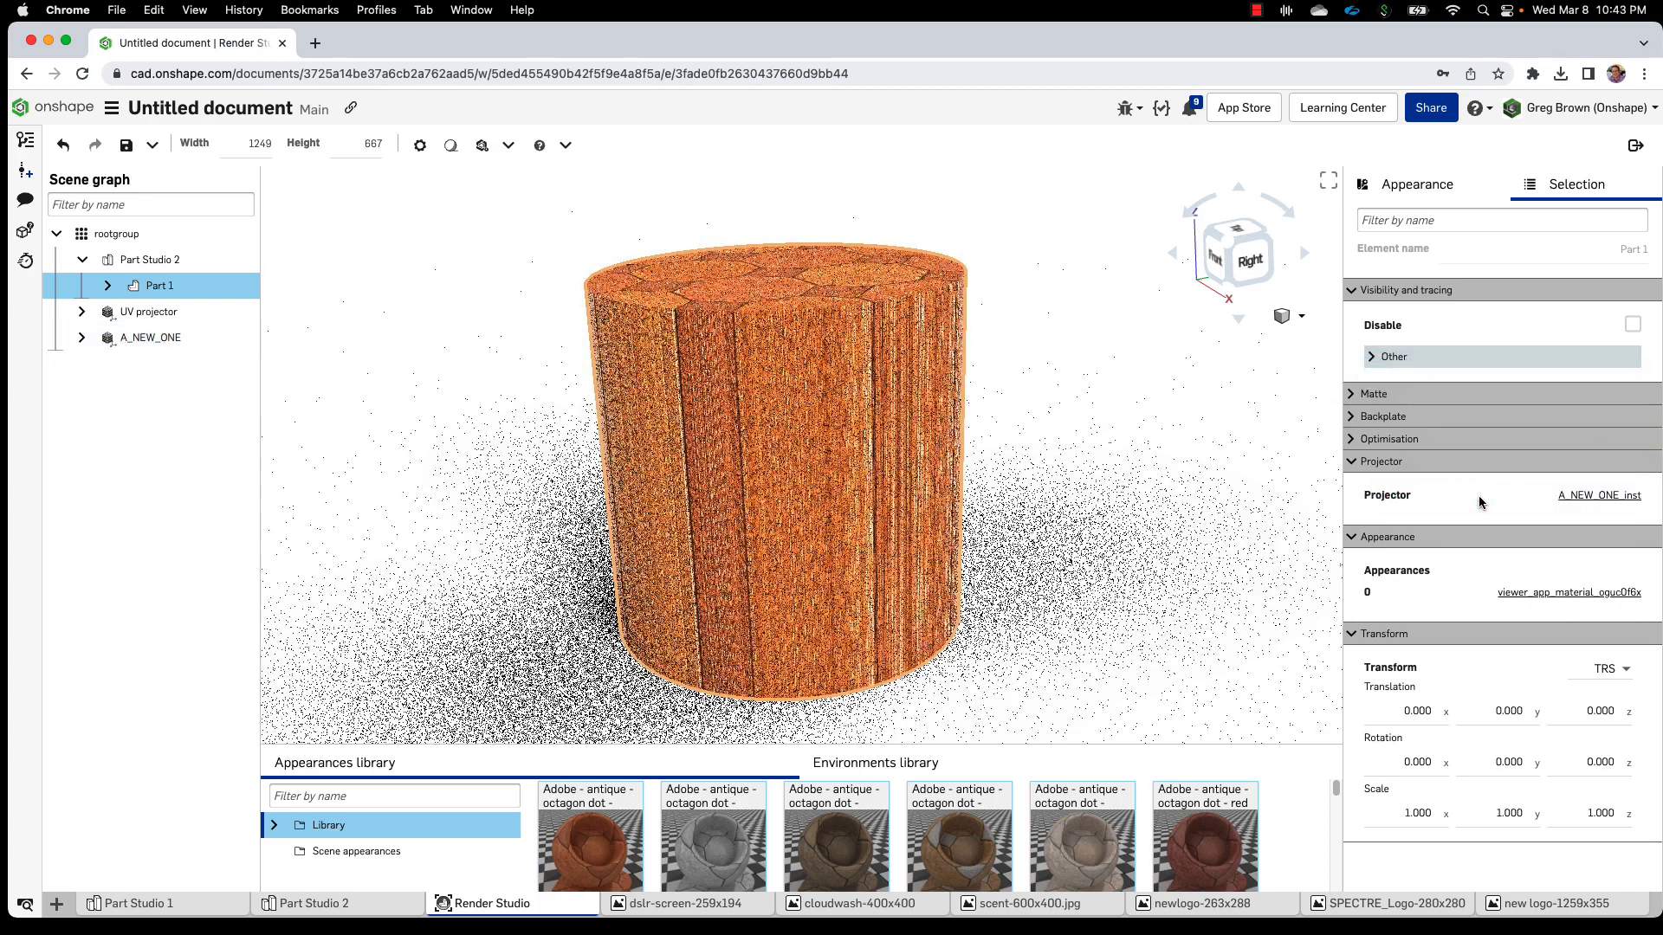